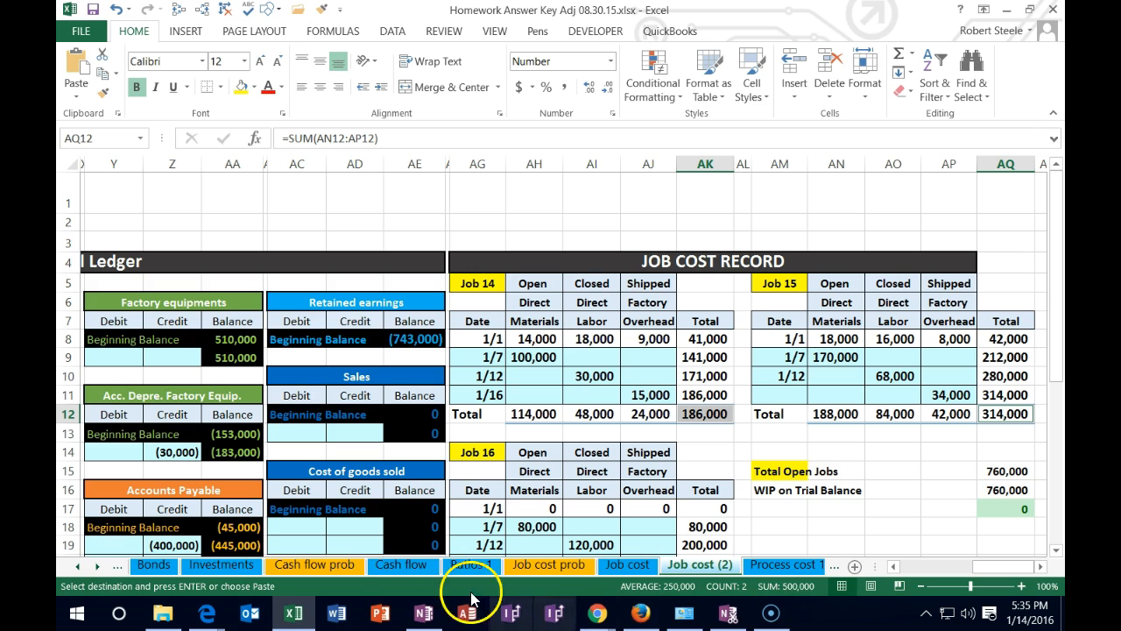
Enter a 500,000 debit for Finished good inventory in I10 of the 1/31 journal entry
{"action": "left_click", "coordinate": [78, 570]}
{"action": "left_click_drag", "start_coordinate": [984, 568], "coordinate": [902, 575]}
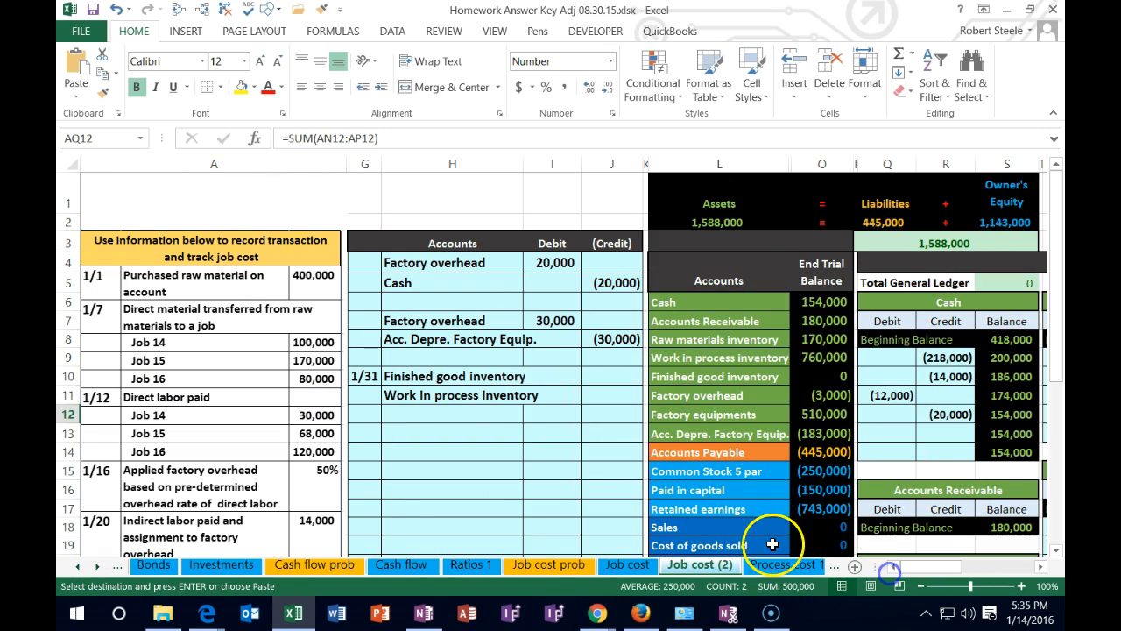
{"action": "left_click", "coordinate": [552, 377]}
{"action": "type", "text": "5"}
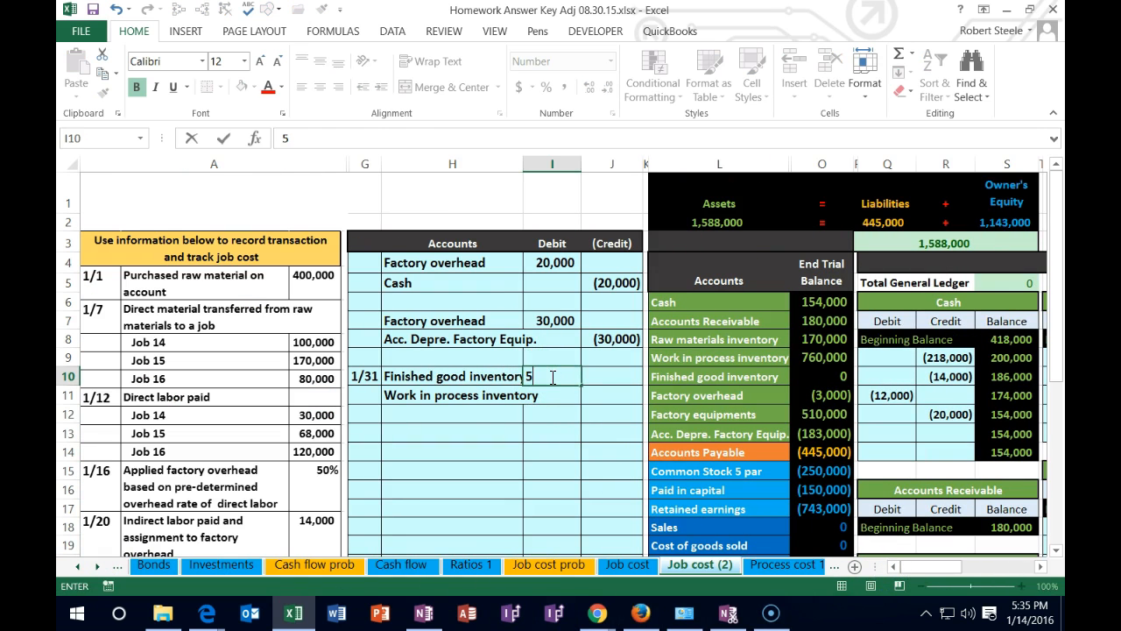
{"action": "type", "text": "00,000"}
{"action": "key", "text": "Return"}
Enter the Work in process inventory credit in J11 as the negative of the debit in I10
{"action": "key", "text": "Right"}
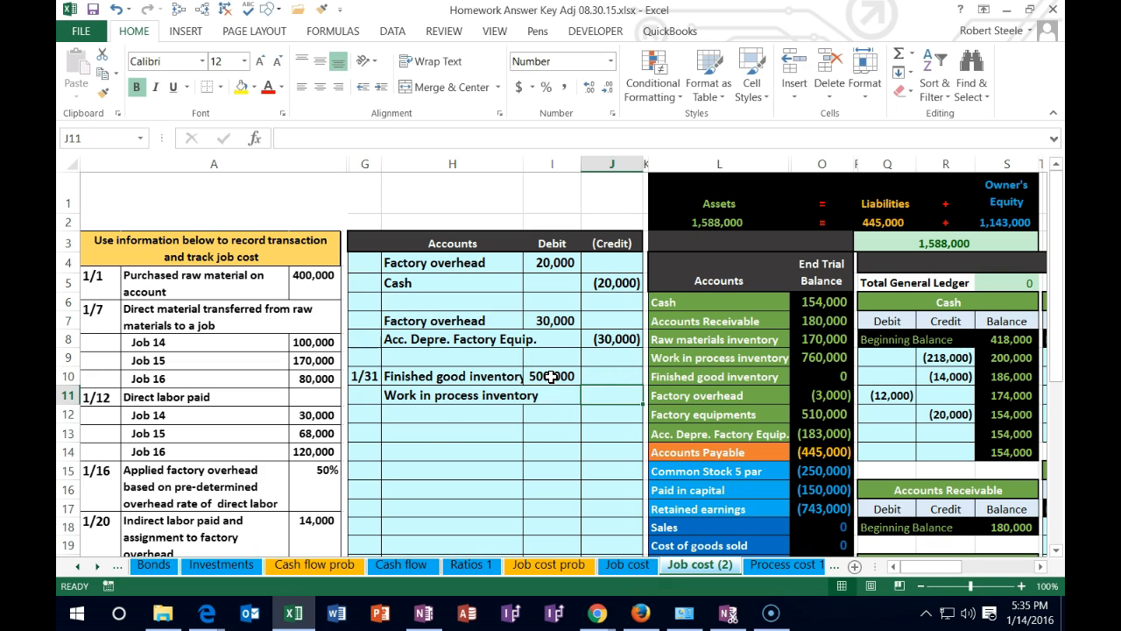
{"action": "type", "text": "=-"}
{"action": "key", "text": "Left"}
{"action": "key", "text": "Up"}
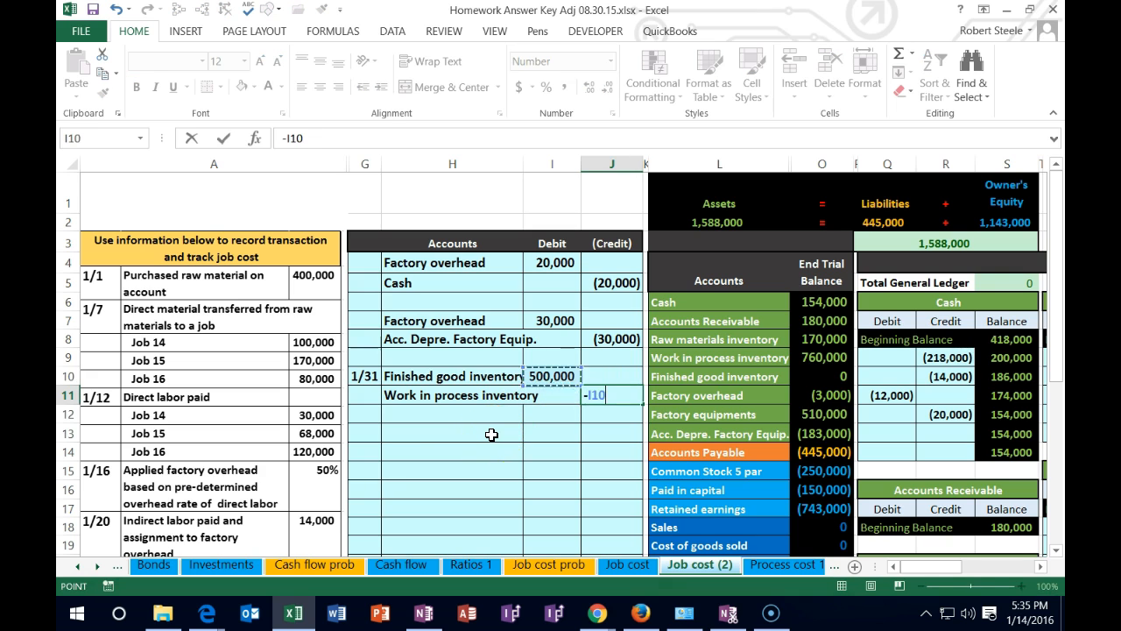
{"action": "key", "text": "Return"}
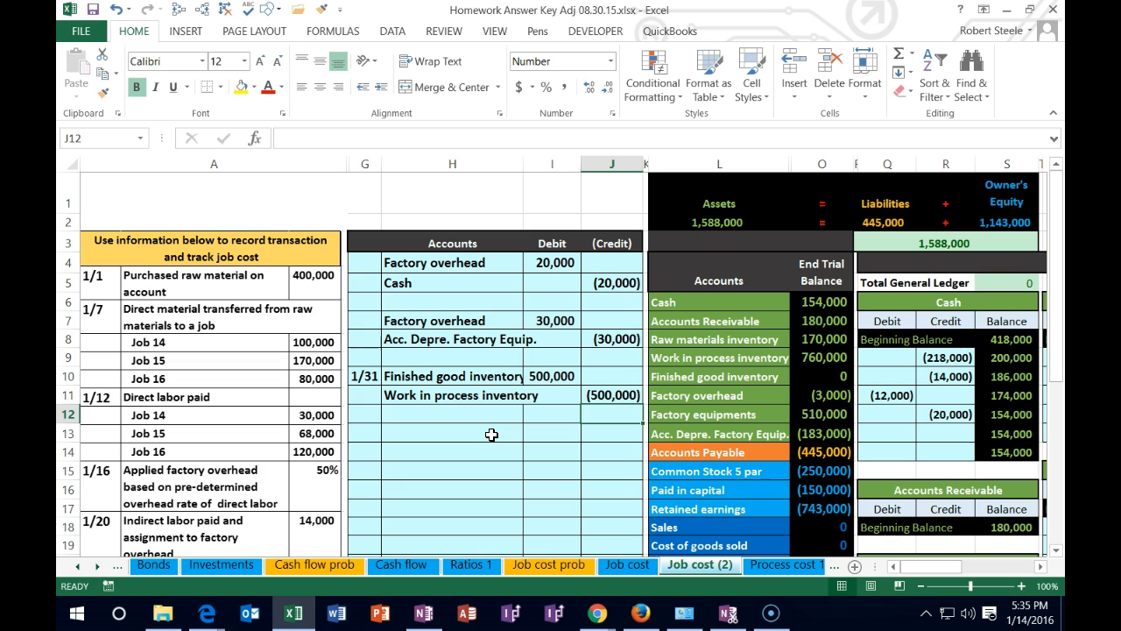
Post the journal debit to the Finished good inventory ledger account by linking debit cell U18 to I10
{"action": "left_click", "coordinate": [921, 586]}
{"action": "left_click", "coordinate": [921, 586]}
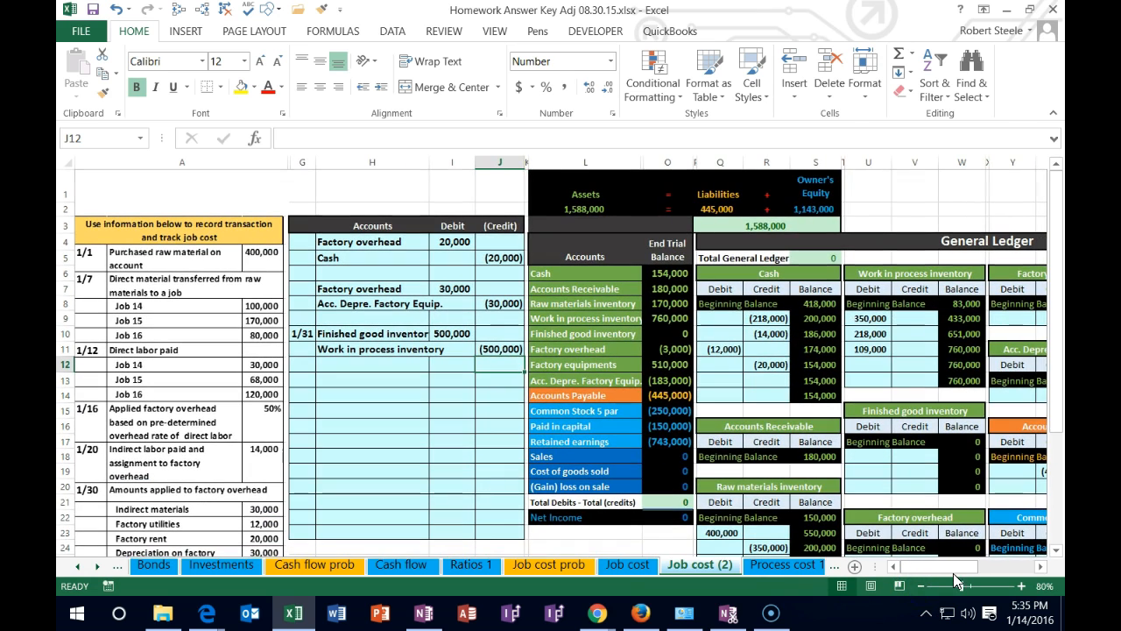
{"action": "left_click", "coordinate": [1040, 568]}
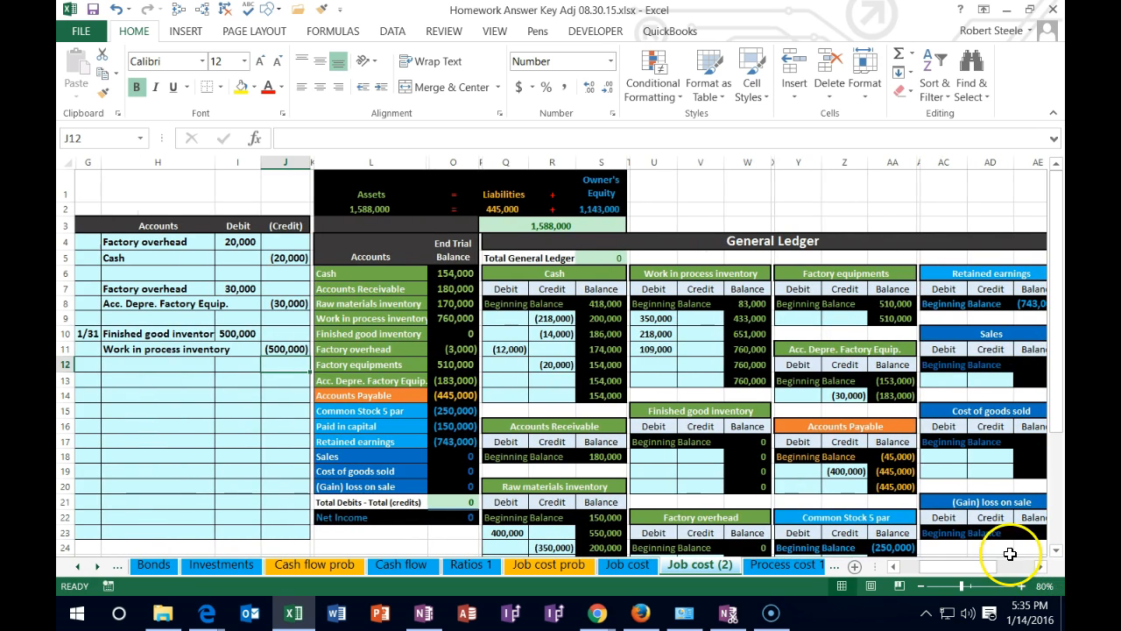
{"action": "left_click", "coordinate": [213, 332]}
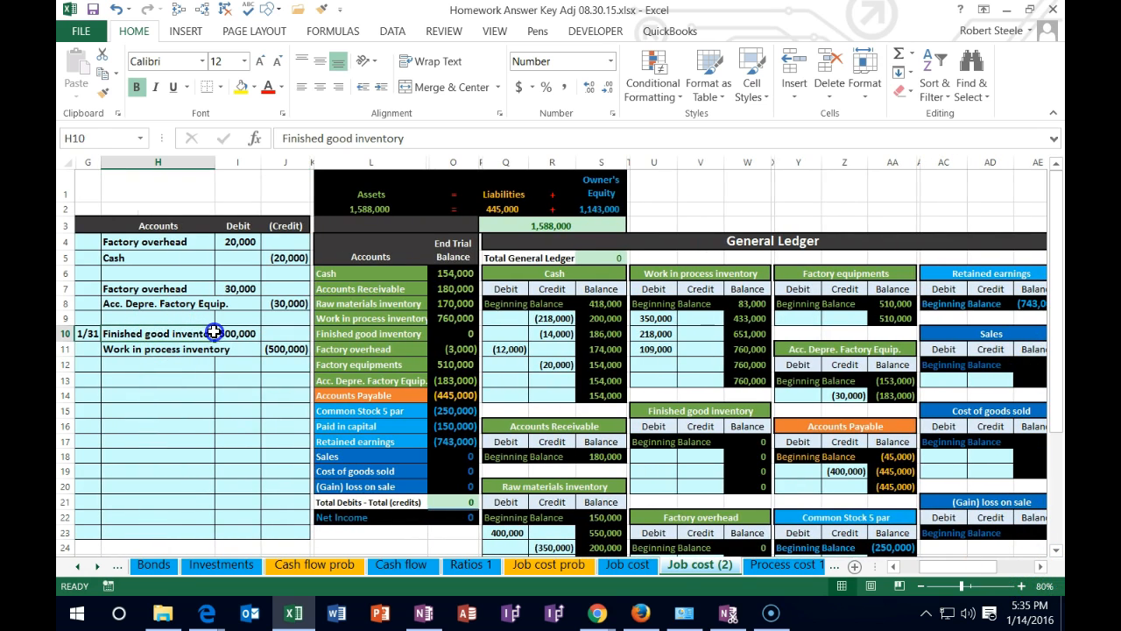
{"action": "left_click_drag", "start_coordinate": [213, 333], "coordinate": [241, 333]}
{"action": "left_click_drag", "start_coordinate": [359, 333], "coordinate": [464, 336]}
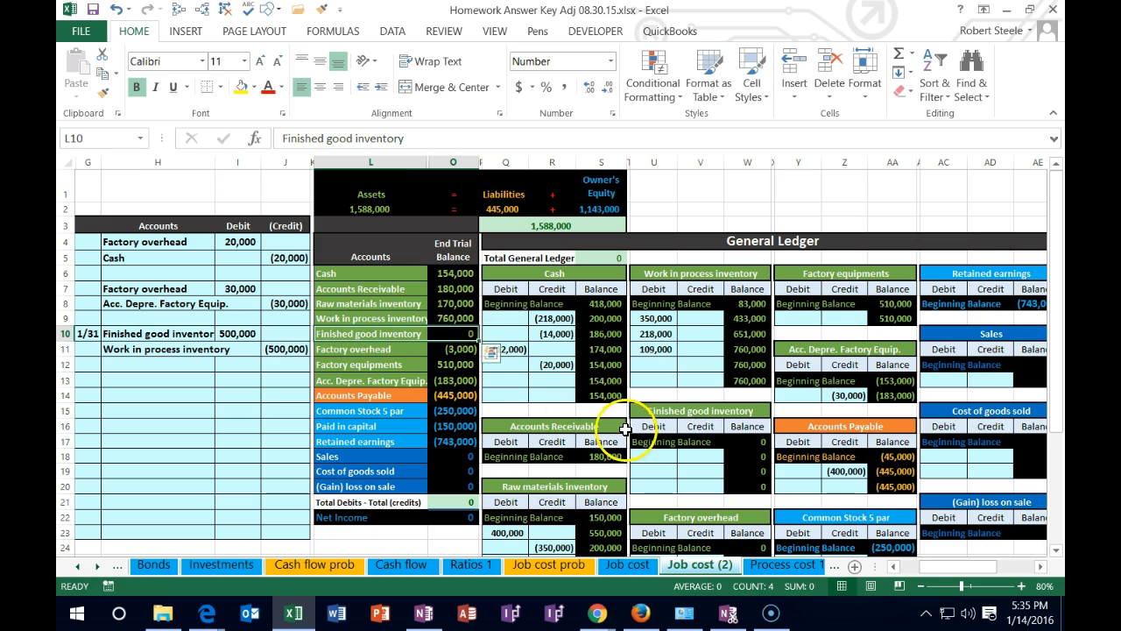
{"action": "left_click", "coordinate": [655, 455]}
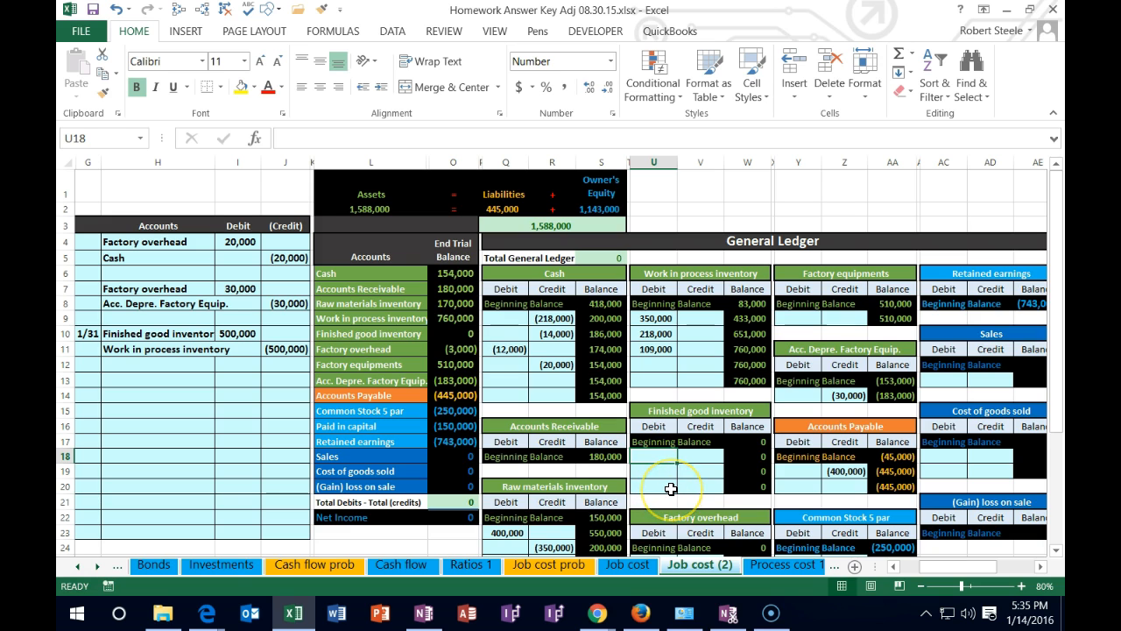
{"action": "type", "text": "="}
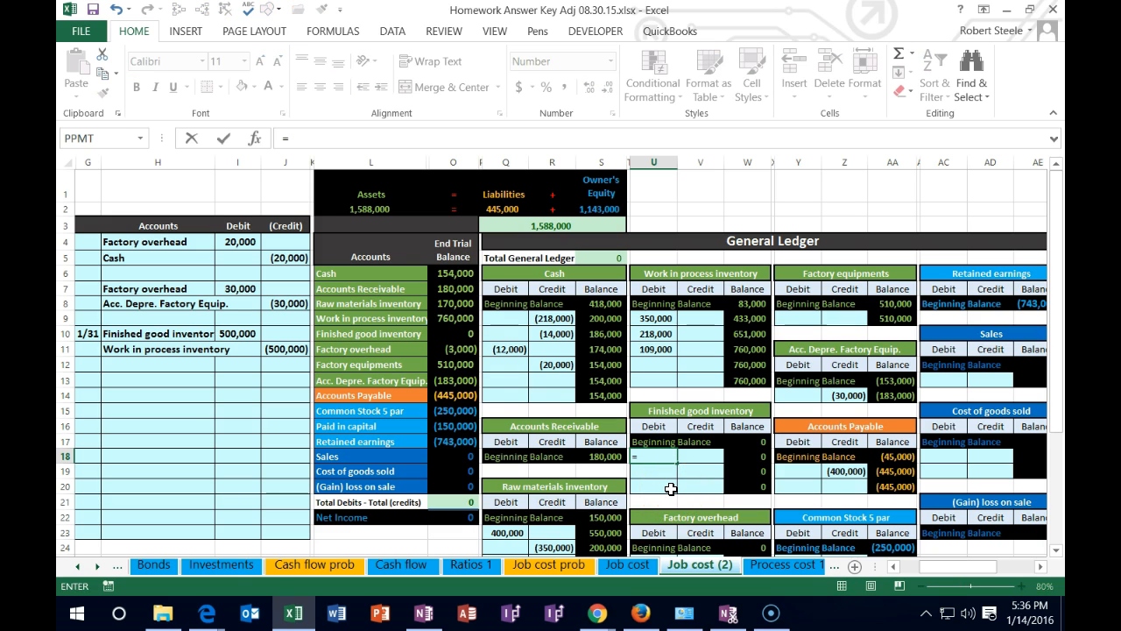
{"action": "left_click", "coordinate": [232, 334]}
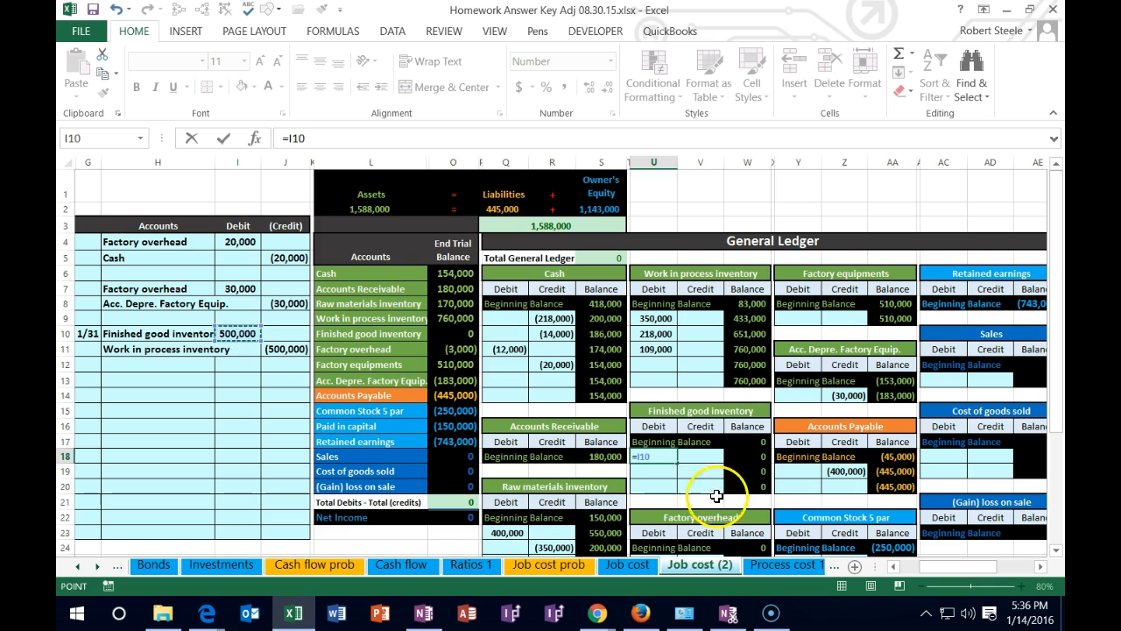
{"action": "key", "text": "Return"}
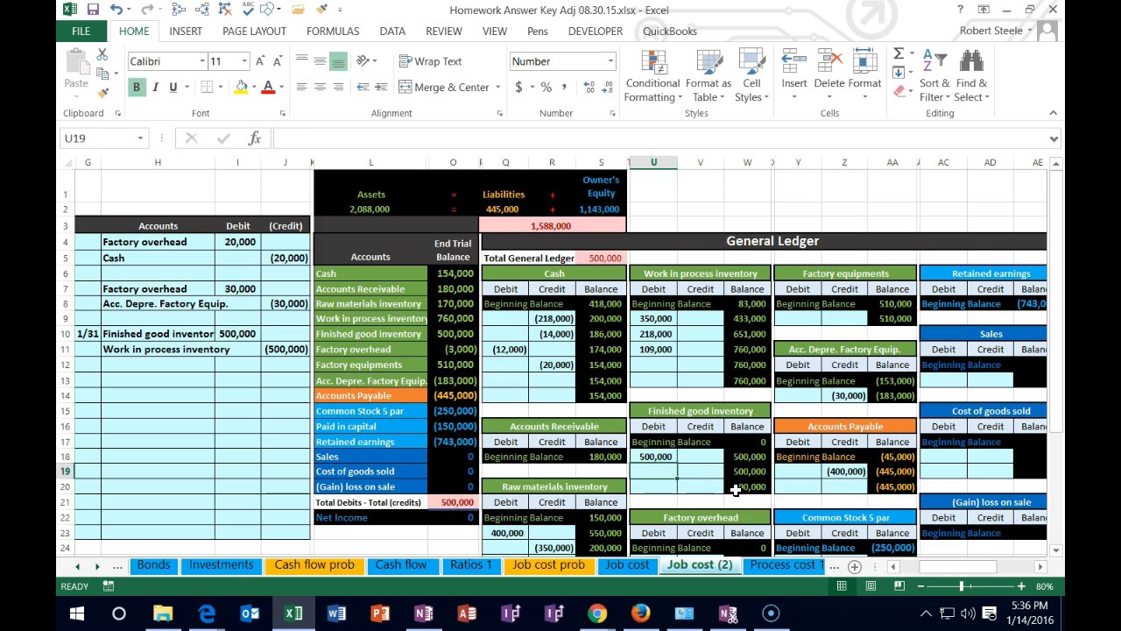
Post the journal credit to the Work in process inventory ledger account by linking credit cell V12 to J11
{"action": "left_click_drag", "start_coordinate": [166, 349], "coordinate": [274, 349]}
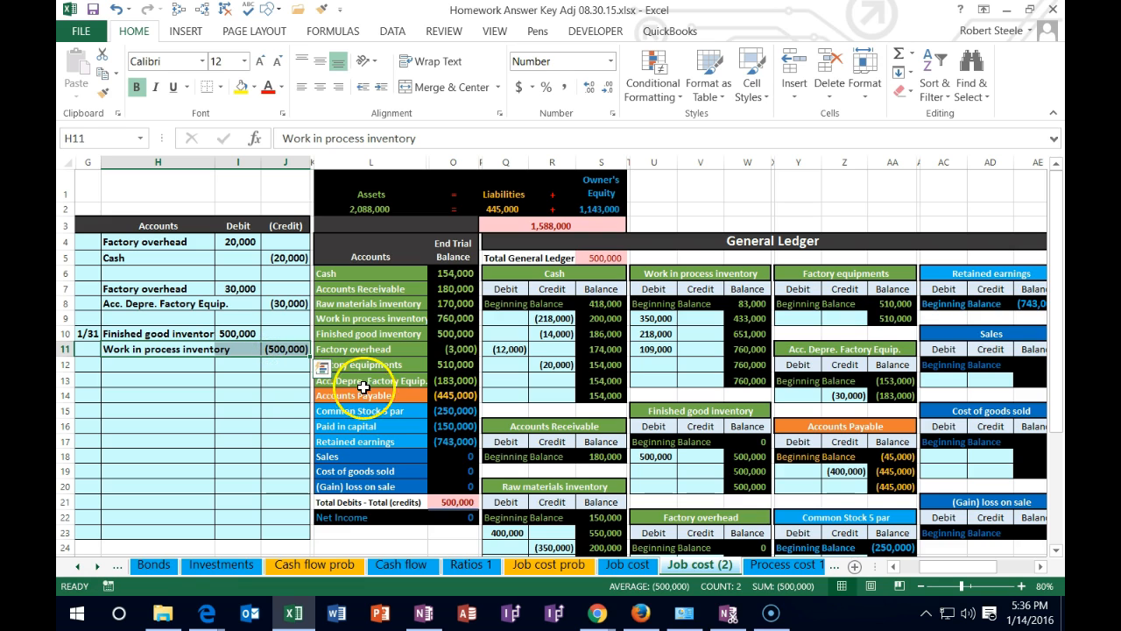
{"action": "left_click", "coordinate": [391, 319]}
{"action": "left_click_drag", "start_coordinate": [430, 320], "coordinate": [450, 321]}
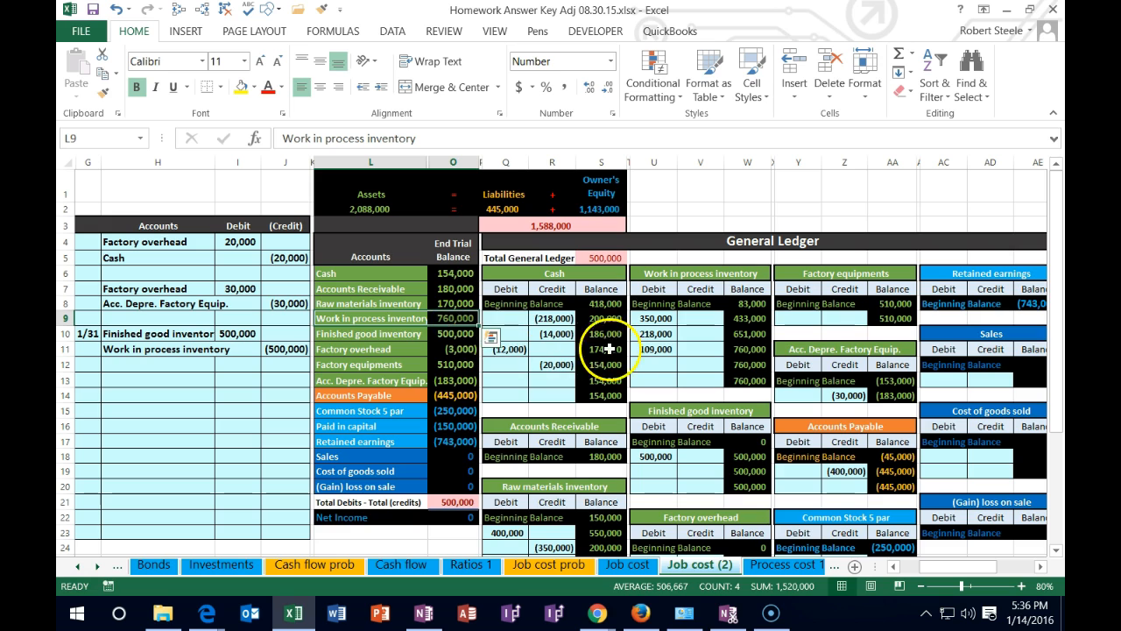
{"action": "left_click", "coordinate": [701, 364]}
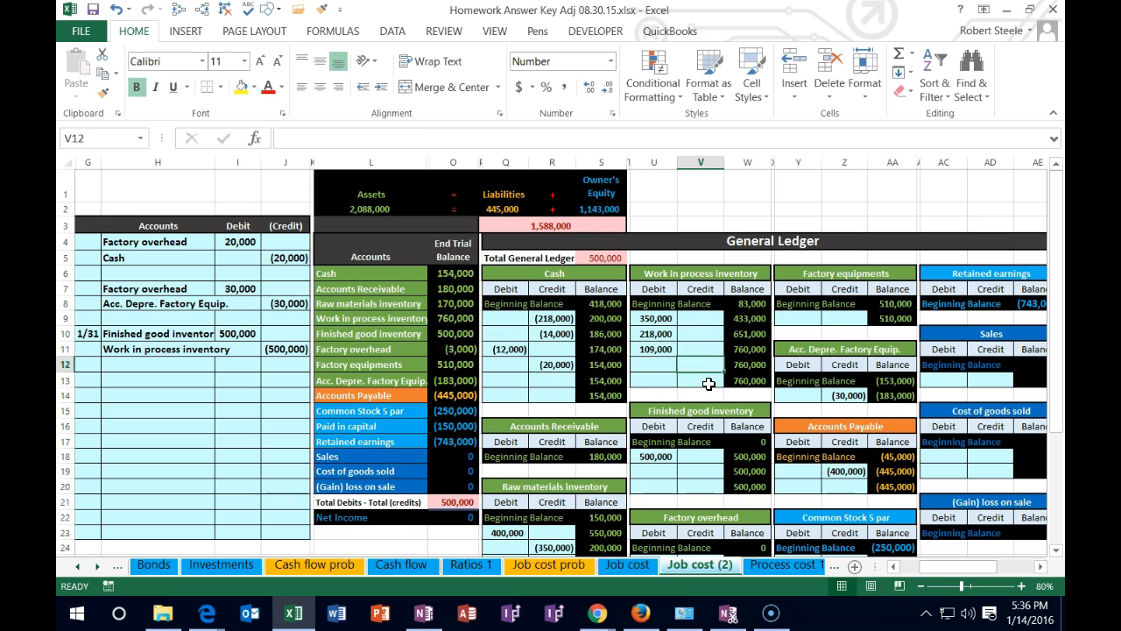
{"action": "type", "text": "="}
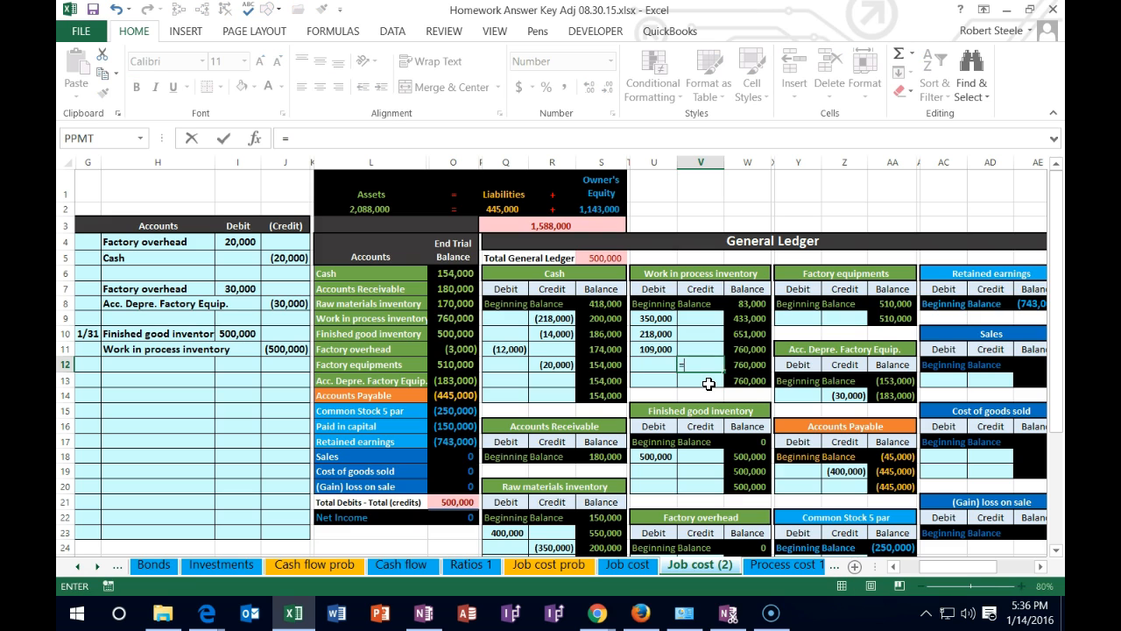
{"action": "left_click", "coordinate": [290, 349]}
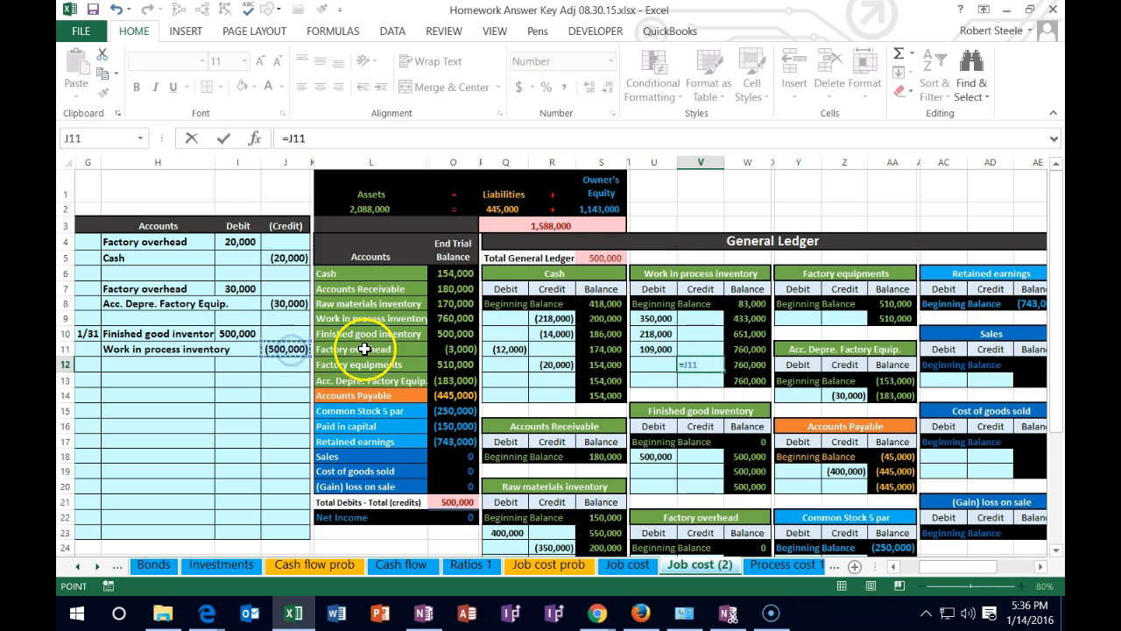
{"action": "key", "text": "Return"}
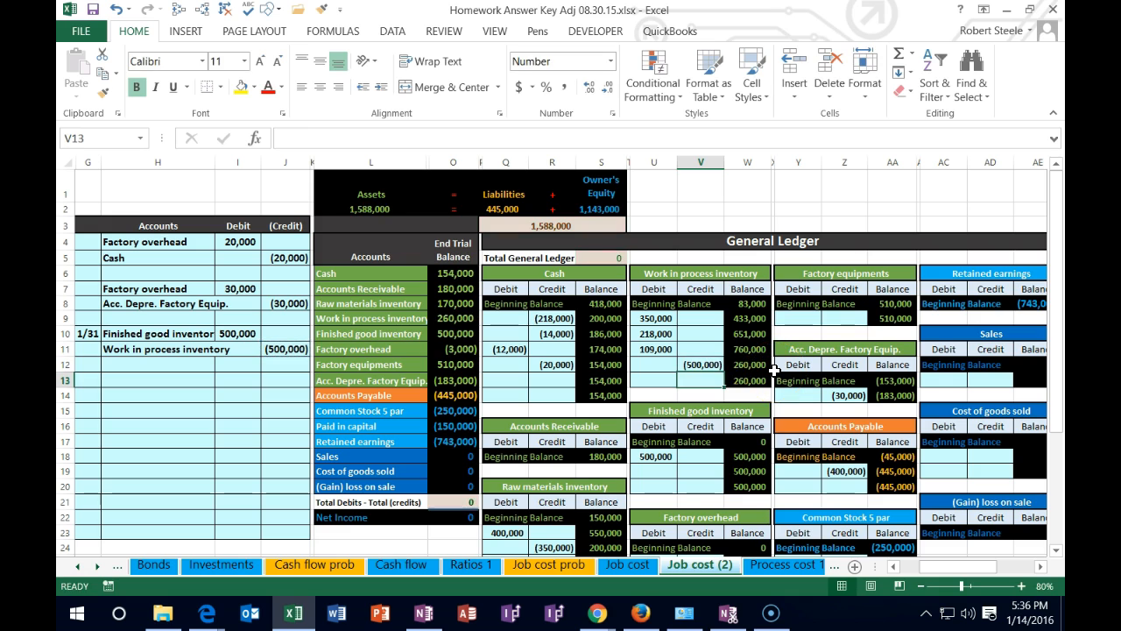
Examine the Work in process inventory posting and its running balance, continuing across to the job cost record
{"action": "key", "text": "Up"}
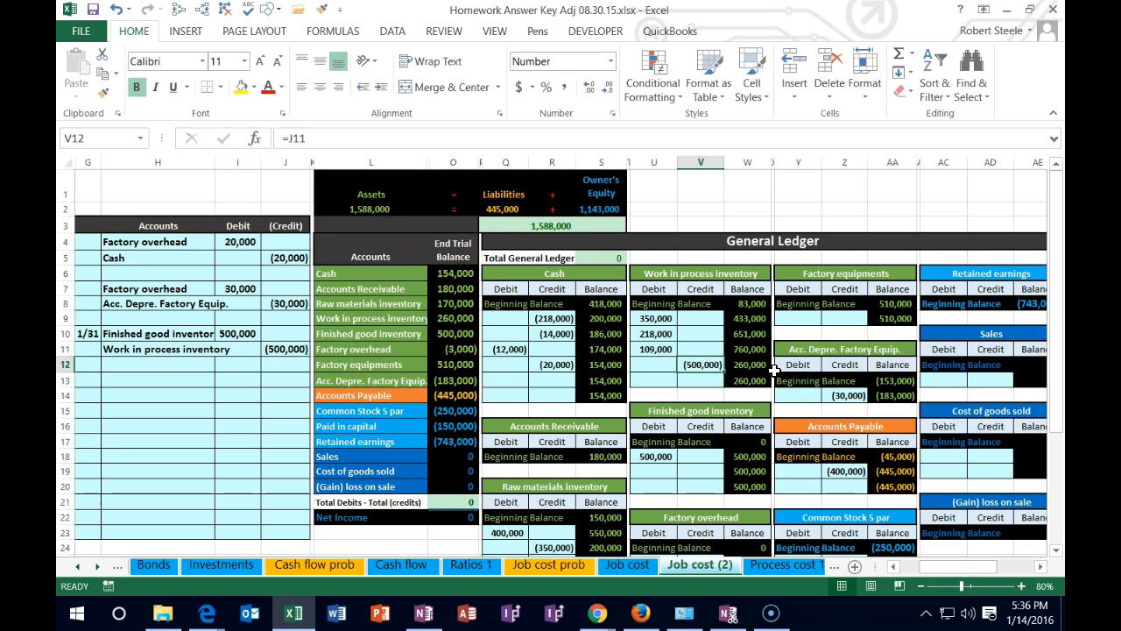
{"action": "key", "text": "Right"}
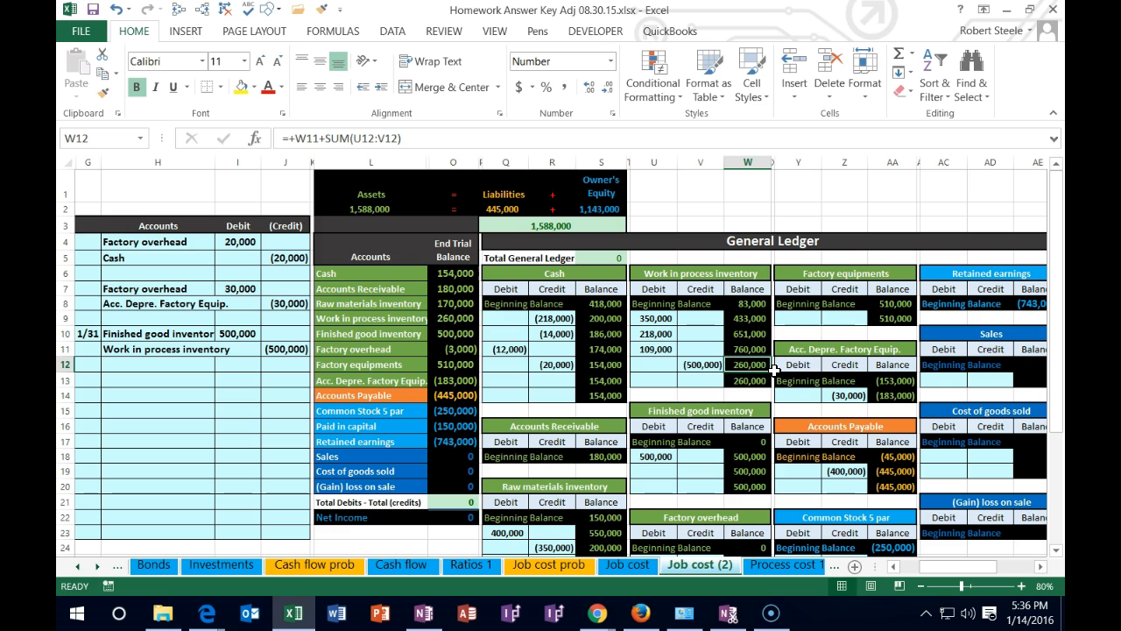
{"action": "key", "text": "Right"}
{"action": "key", "text": "Right"}
{"action": "key", "text": "Right"}
{"action": "key", "text": "Right"}
{"action": "key", "text": "Right"}
{"action": "key", "text": "Right"}
{"action": "key", "text": "Right"}
{"action": "key", "text": "Right"}
{"action": "key", "text": "Right"}
{"action": "key", "text": "Right"}
{"action": "key", "text": "Right"}
{"action": "key", "text": "Right"}
{"action": "key", "text": "Right"}
{"action": "key", "text": "Right"}
{"action": "key", "text": "Right"}
{"action": "key", "text": "Right"}
{"action": "key", "text": "Right"}
{"action": "key", "text": "Right"}
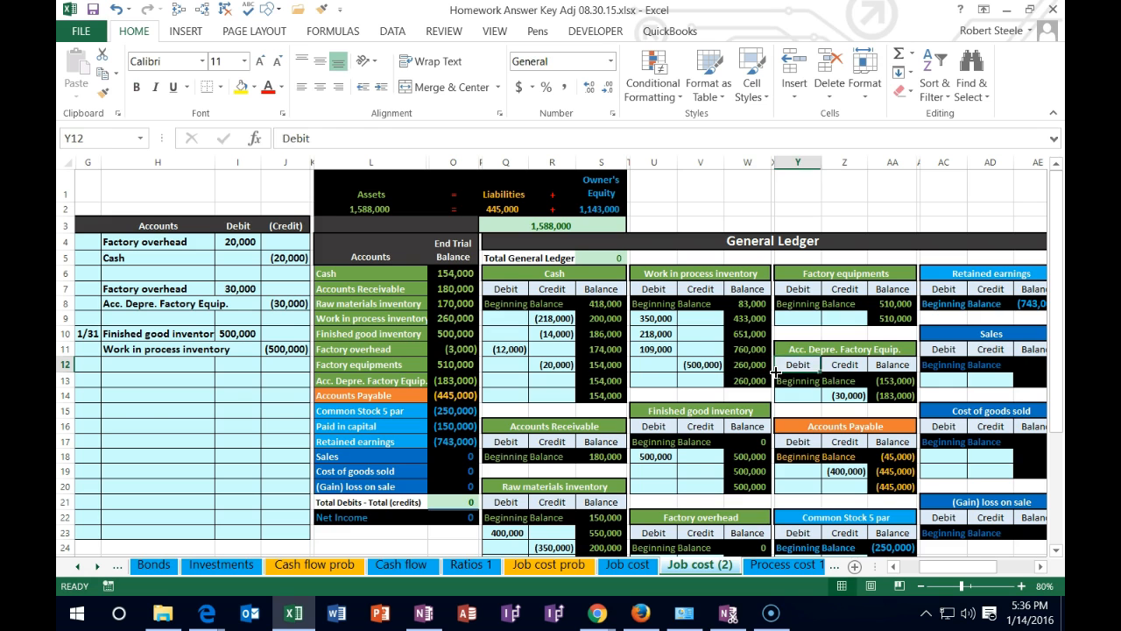
{"action": "key", "text": "Right"}
{"action": "key", "text": "Right"}
{"action": "key", "text": "Right"}
{"action": "key", "text": "Right"}
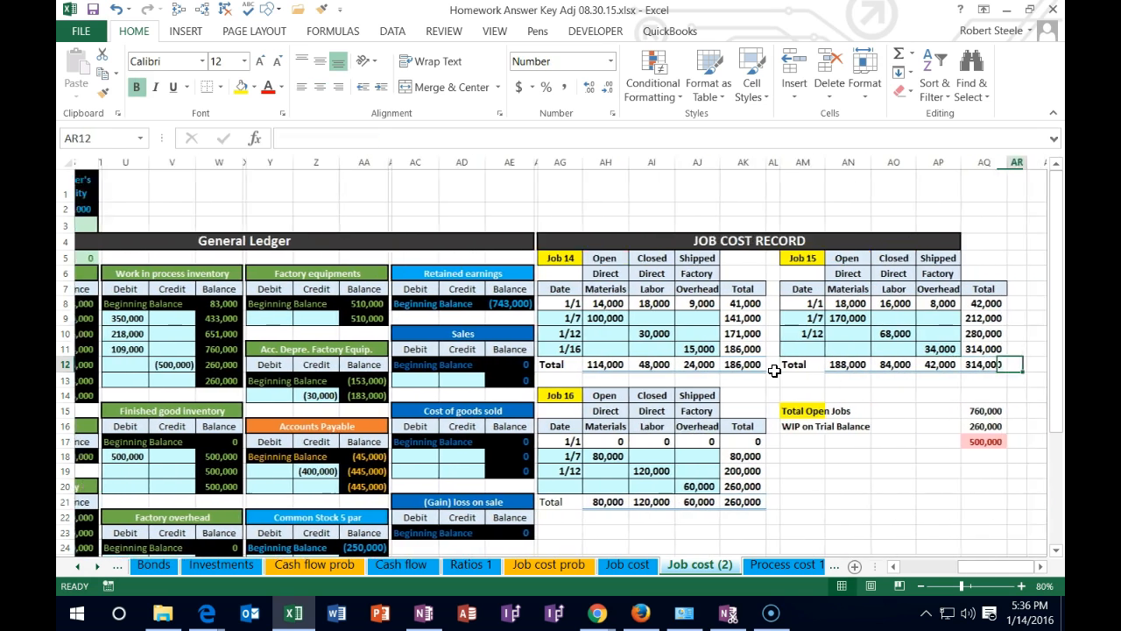
Check the Job 14 and Job 15 totals and trace the precedents of the Total Open Jobs amount in AQ15
{"action": "left_click", "coordinate": [716, 363]}
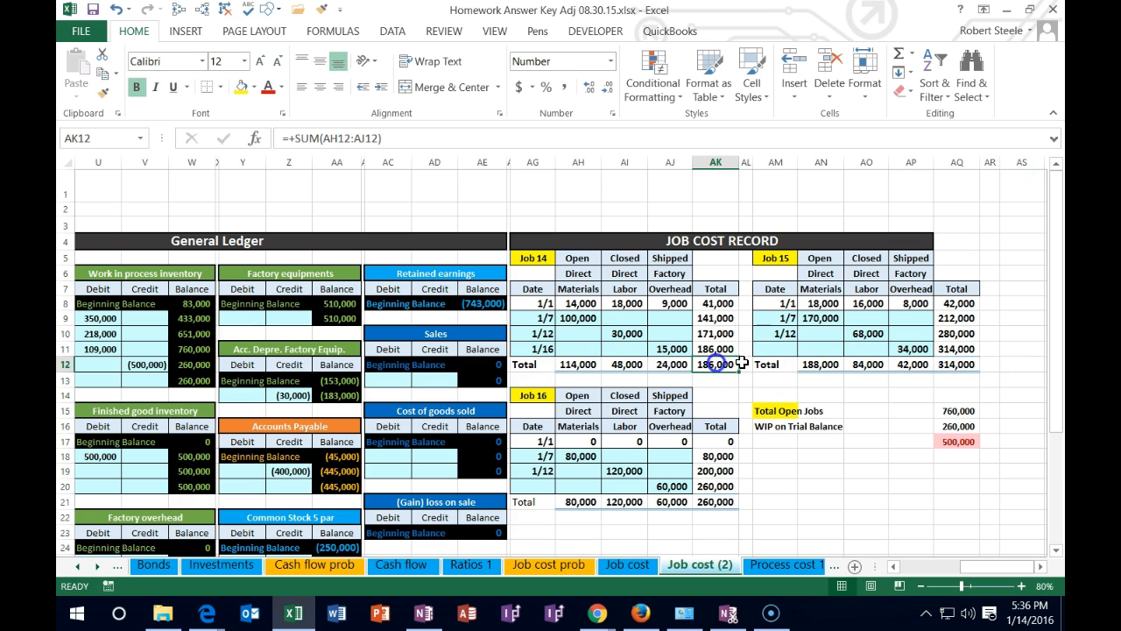
{"action": "left_click", "coordinate": [951, 364]}
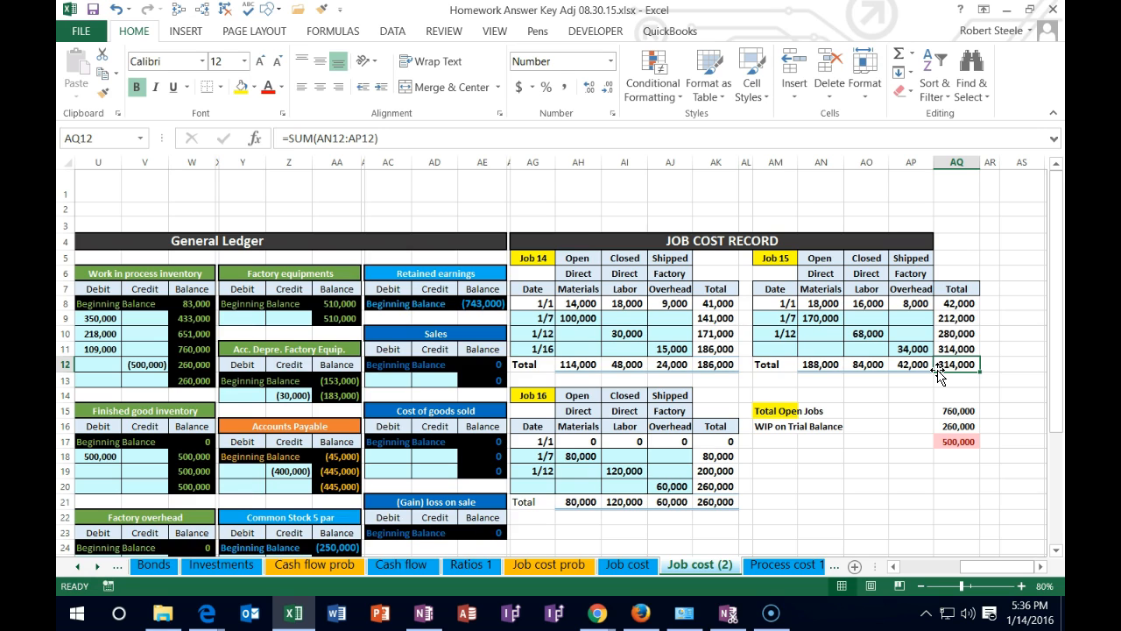
{"action": "left_click", "coordinate": [958, 410]}
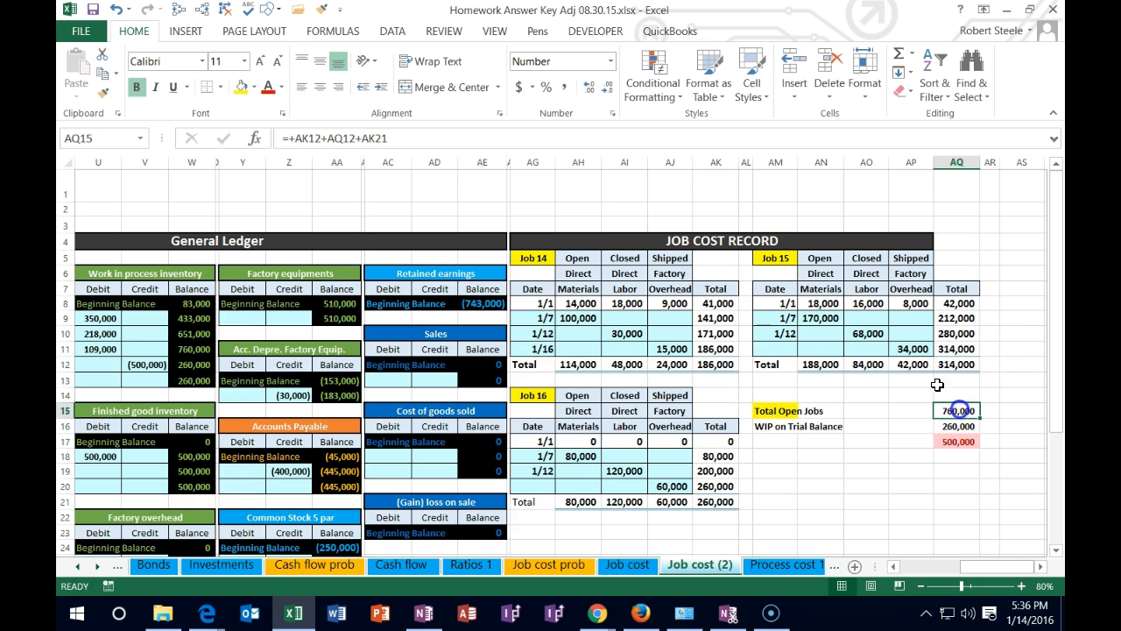
{"action": "left_click", "coordinate": [179, 10]}
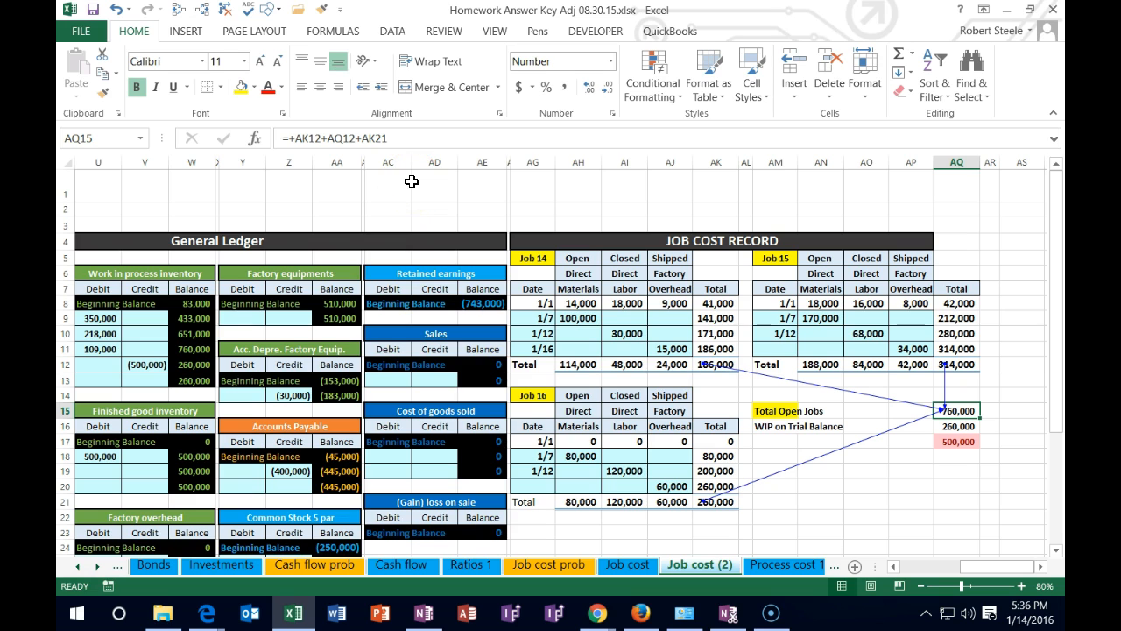
Fill the Closed status cell of Job 14 with the standard light green color
{"action": "left_click", "coordinate": [534, 257]}
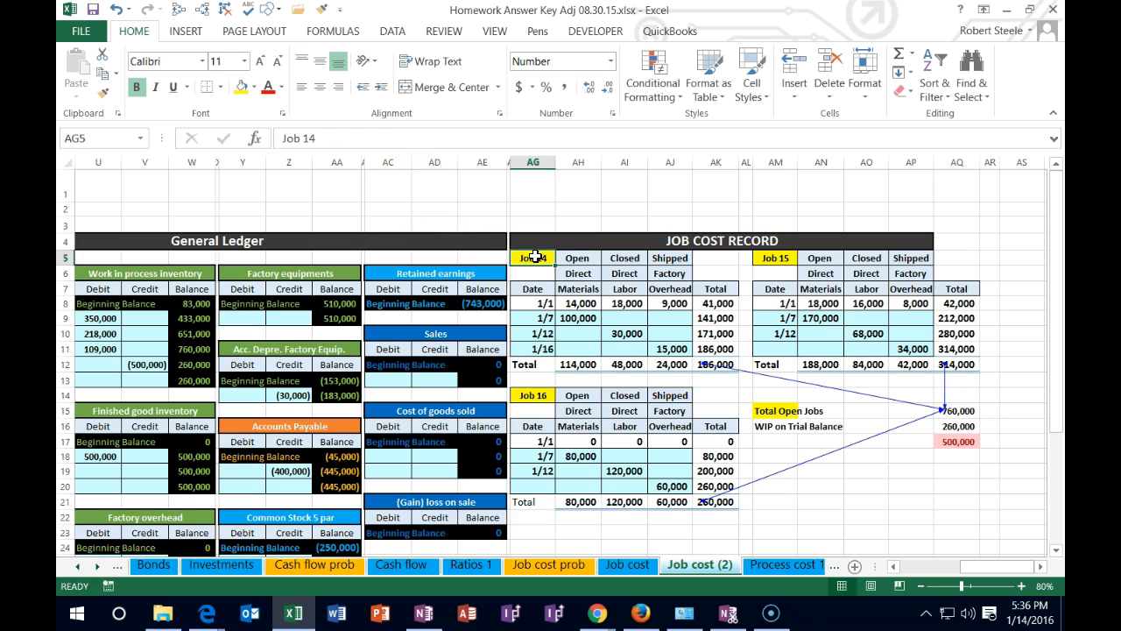
{"action": "left_click", "coordinate": [625, 259]}
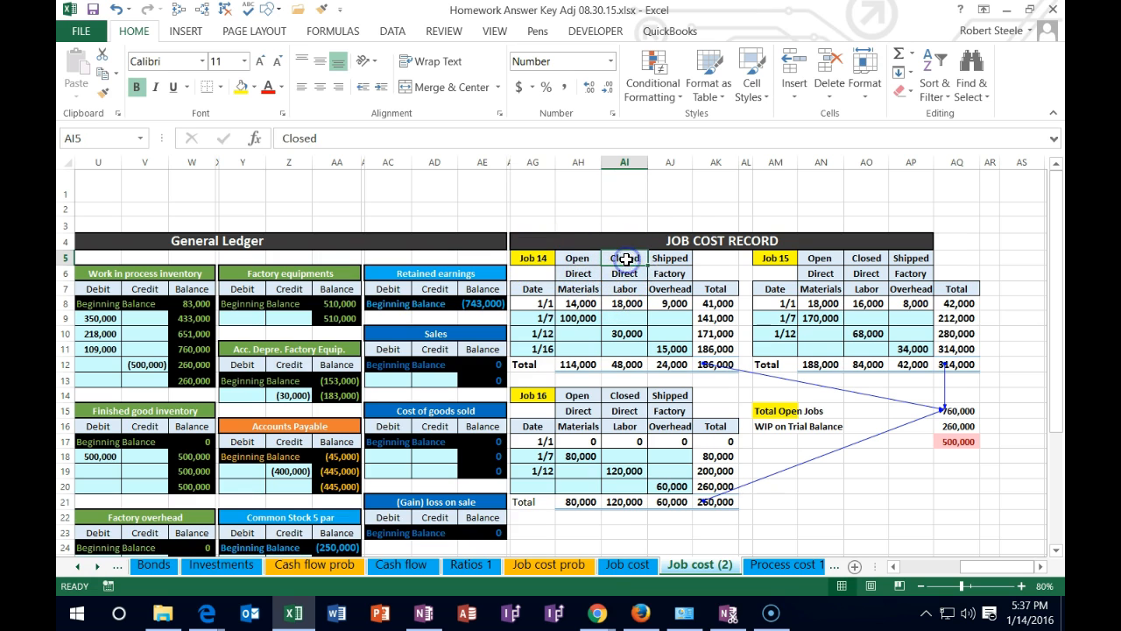
{"action": "right_click", "coordinate": [624, 259]}
{"action": "key", "text": "Escape"}
{"action": "left_click", "coordinate": [706, 220]}
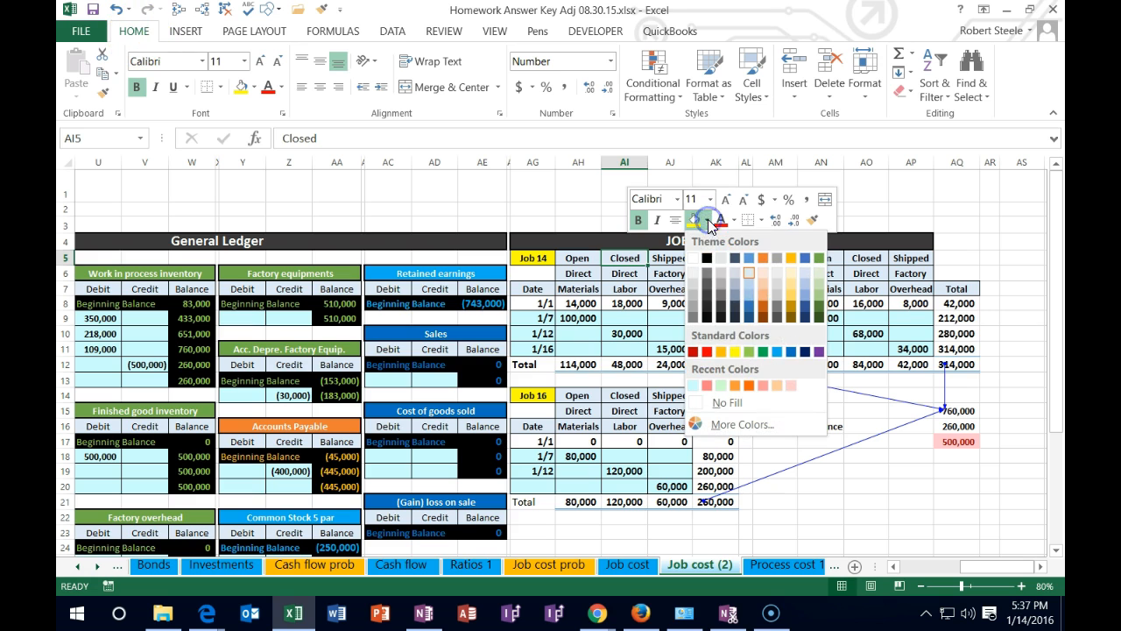
{"action": "left_click", "coordinate": [748, 351]}
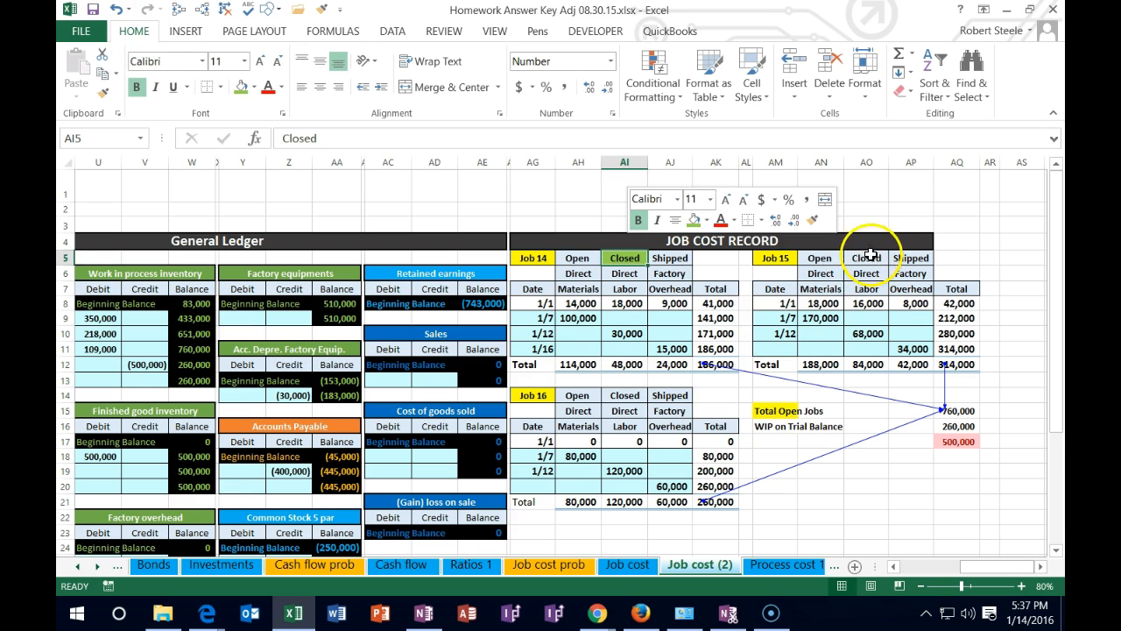
Fill the Closed status cell of Job 15 with the same light green
{"action": "left_click", "coordinate": [866, 259]}
{"action": "right_click", "coordinate": [866, 258]}
{"action": "left_click", "coordinate": [920, 221]}
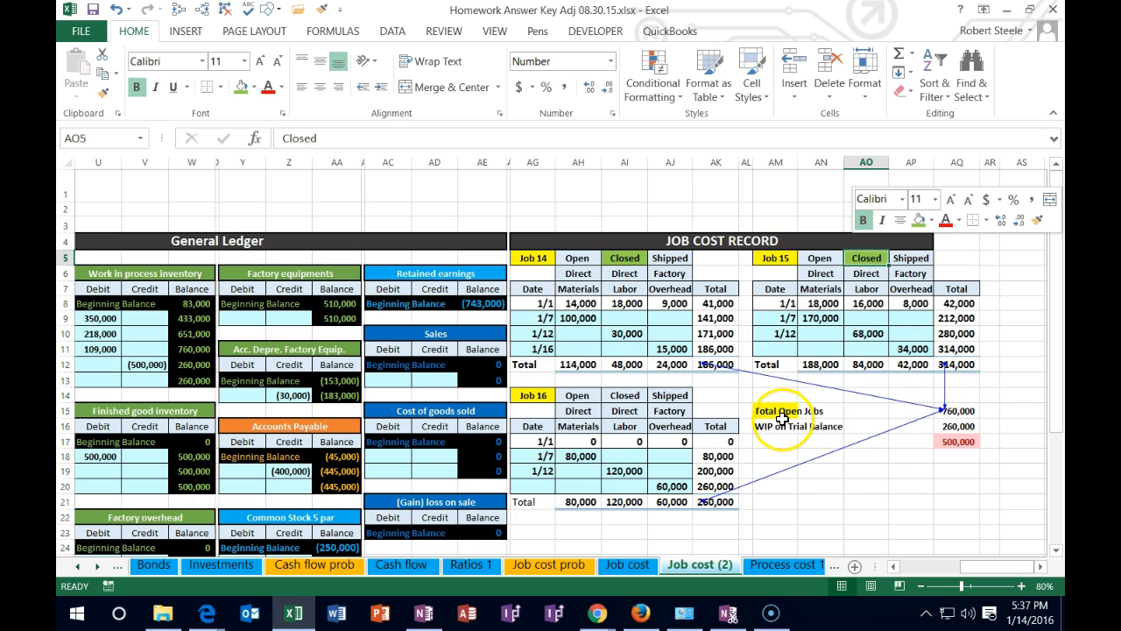
Recolor the Job 14 and Job 15 label cells with the same light green fill
{"action": "right_click", "coordinate": [533, 258]}
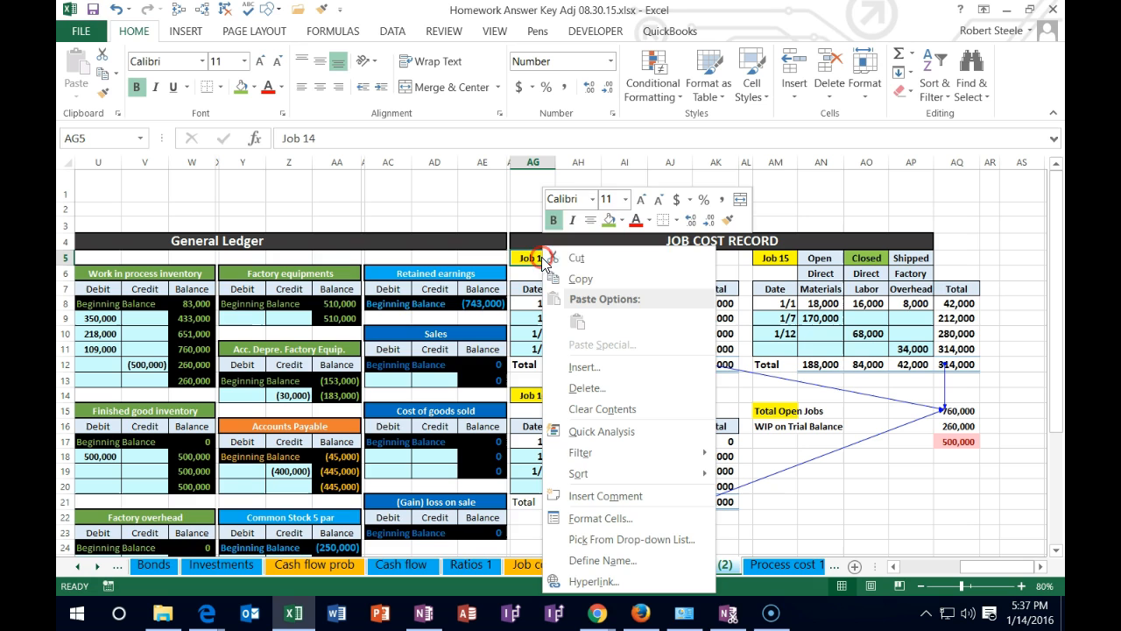
{"action": "left_click", "coordinate": [608, 221]}
{"action": "right_click", "coordinate": [778, 254]}
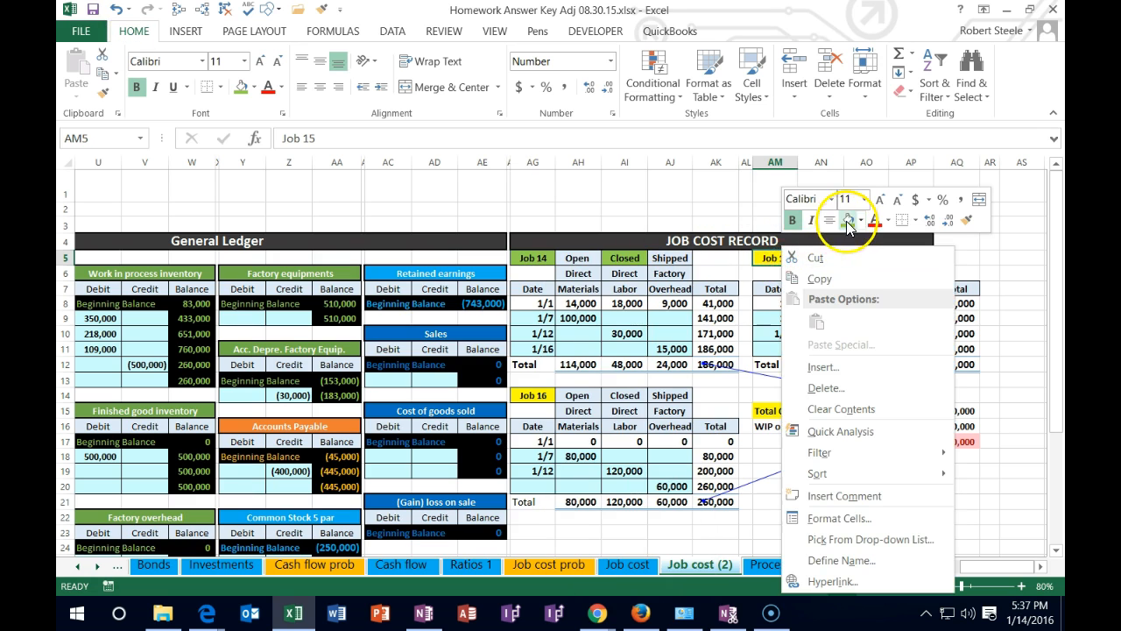
{"action": "left_click", "coordinate": [847, 226]}
{"action": "left_click_drag", "start_coordinate": [782, 410], "coordinate": [803, 410]}
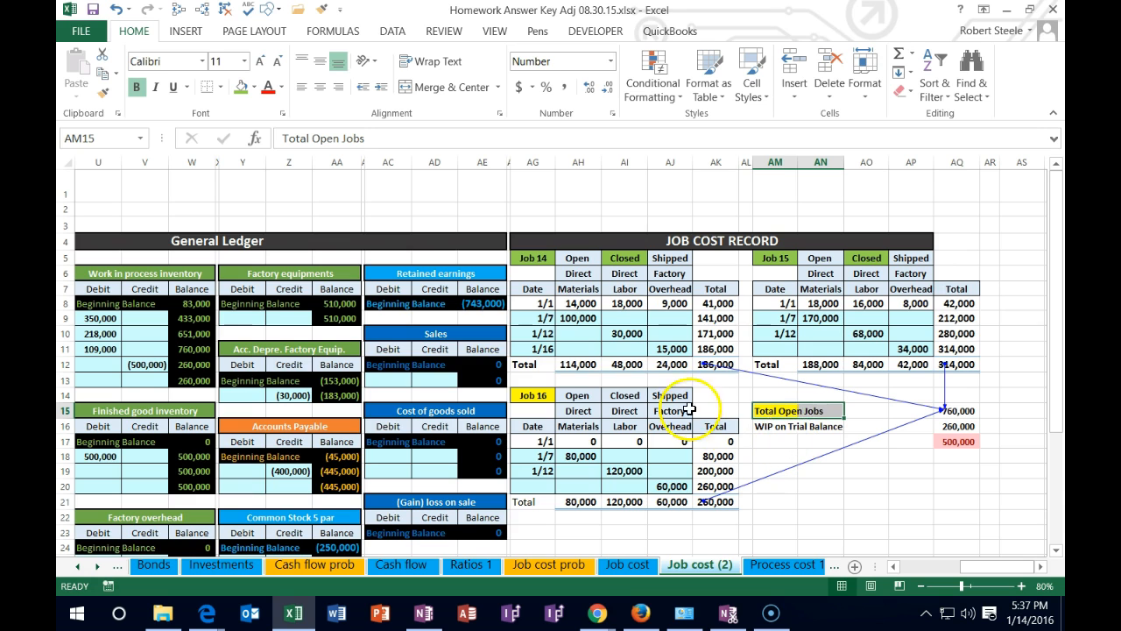
Fill the Open status cell of Job 16 with yellow
{"action": "right_click", "coordinate": [578, 395]}
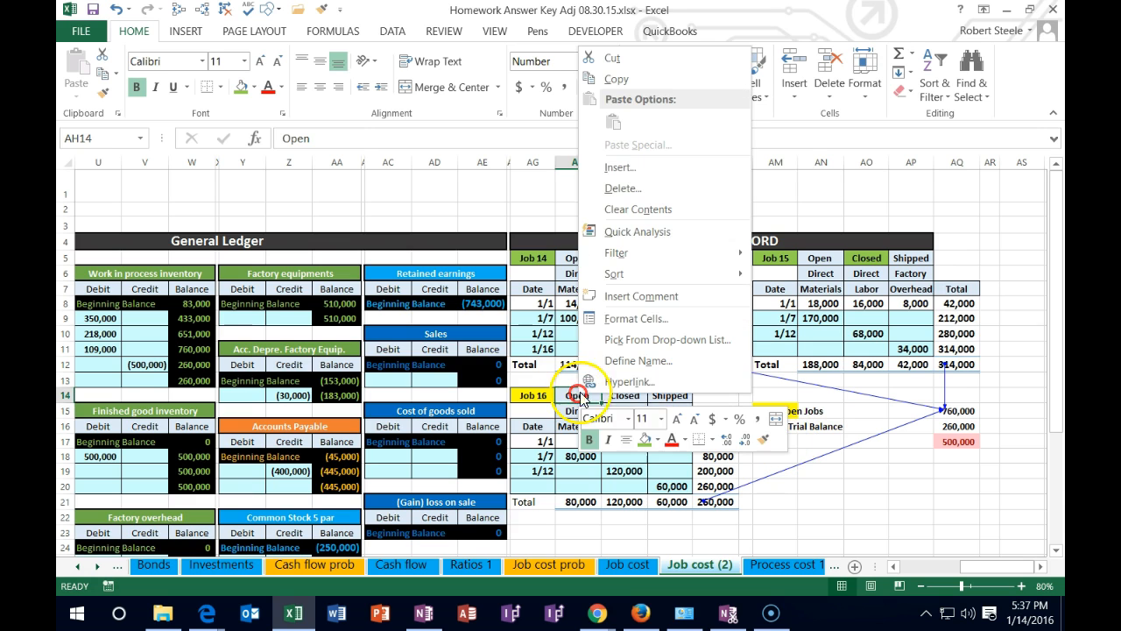
{"action": "left_click", "coordinate": [661, 443]}
{"action": "left_click", "coordinate": [687, 345]}
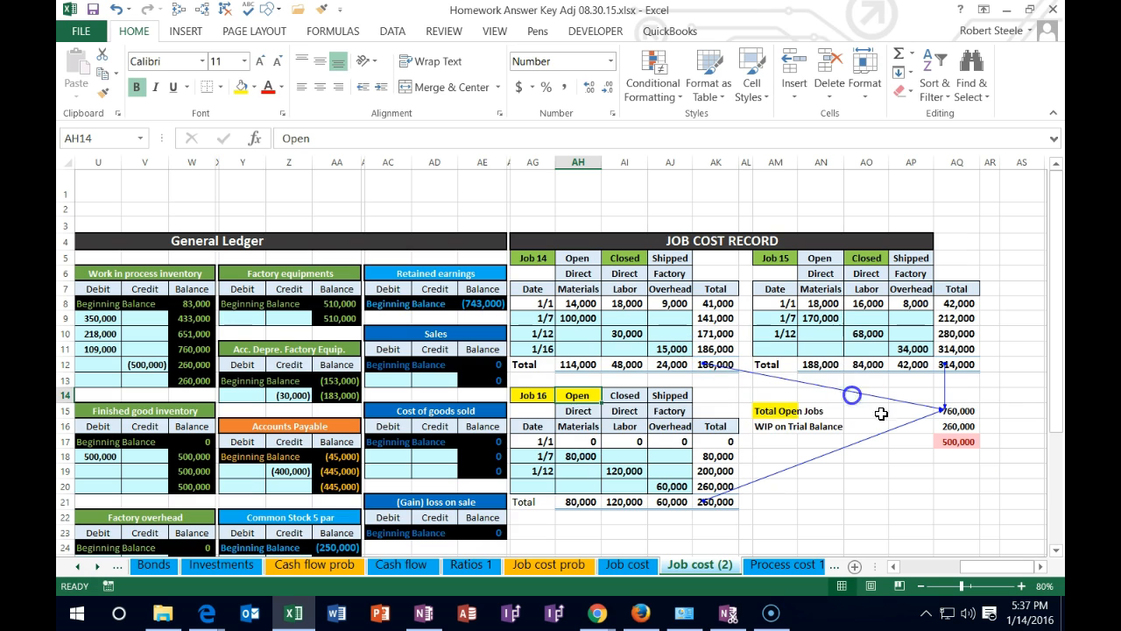
Replace the Total Open Jobs formula in AQ15 with =AK21 so that it counts only Job 16
{"action": "double_click", "coordinate": [967, 411]}
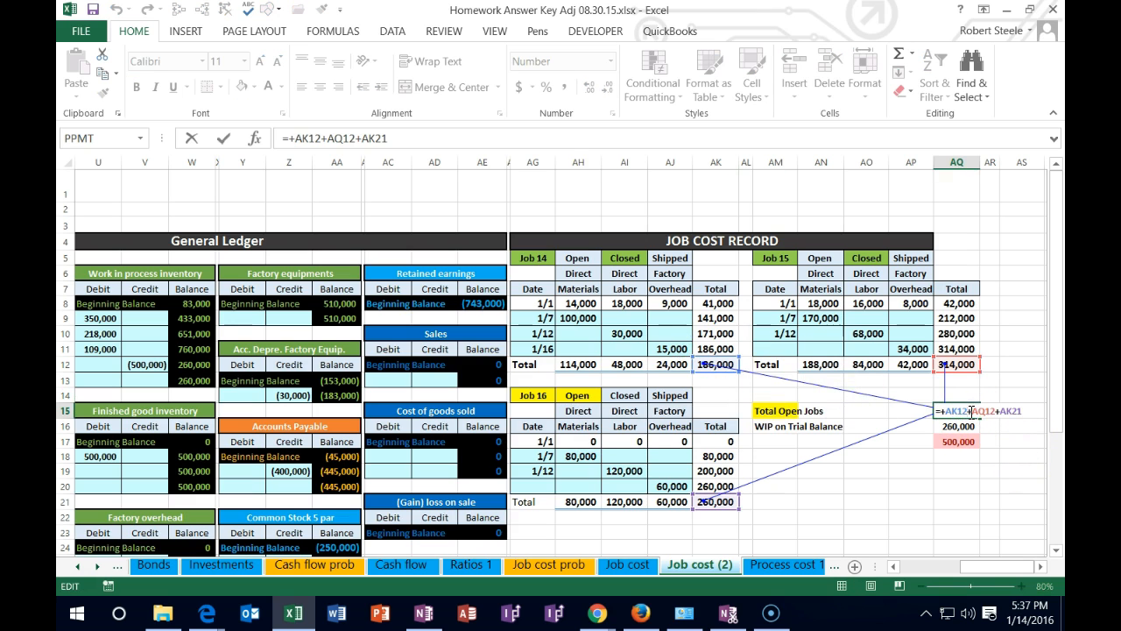
{"action": "key", "text": "Return"}
{"action": "key", "text": "Up"}
{"action": "key", "text": "Delete"}
{"action": "type", "text": "="}
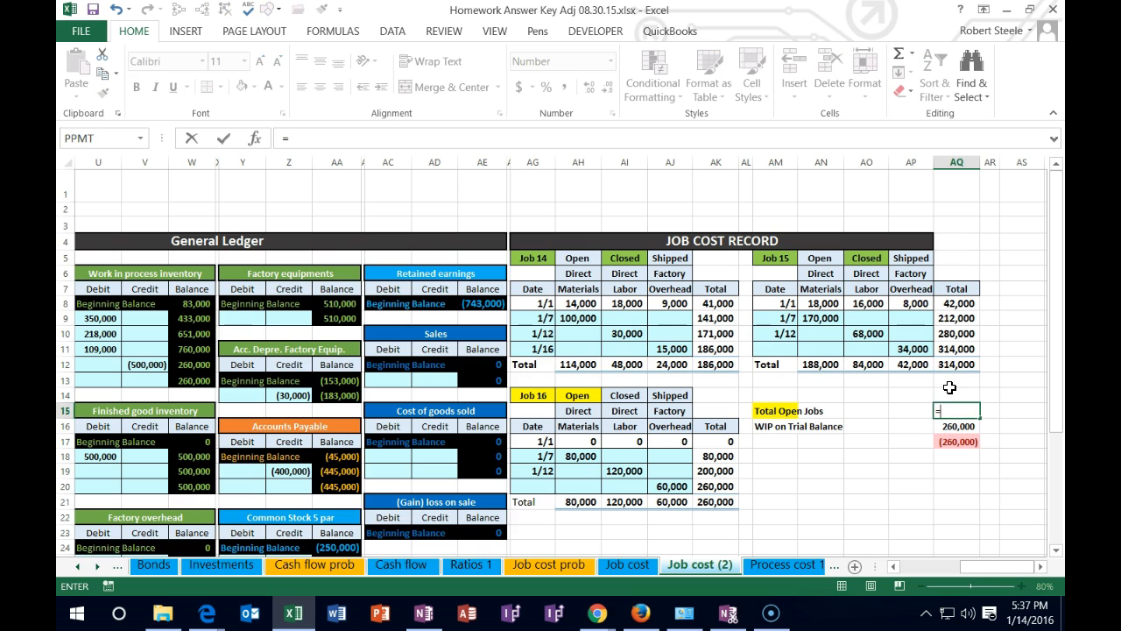
{"action": "left_click", "coordinate": [727, 502]}
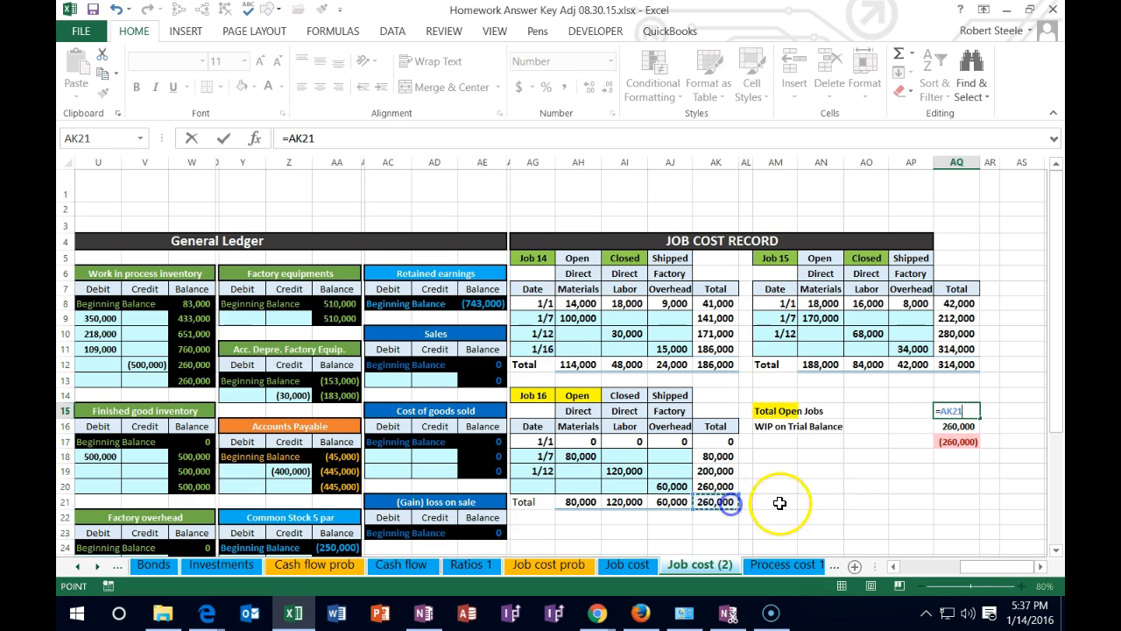
{"action": "key", "text": "Return"}
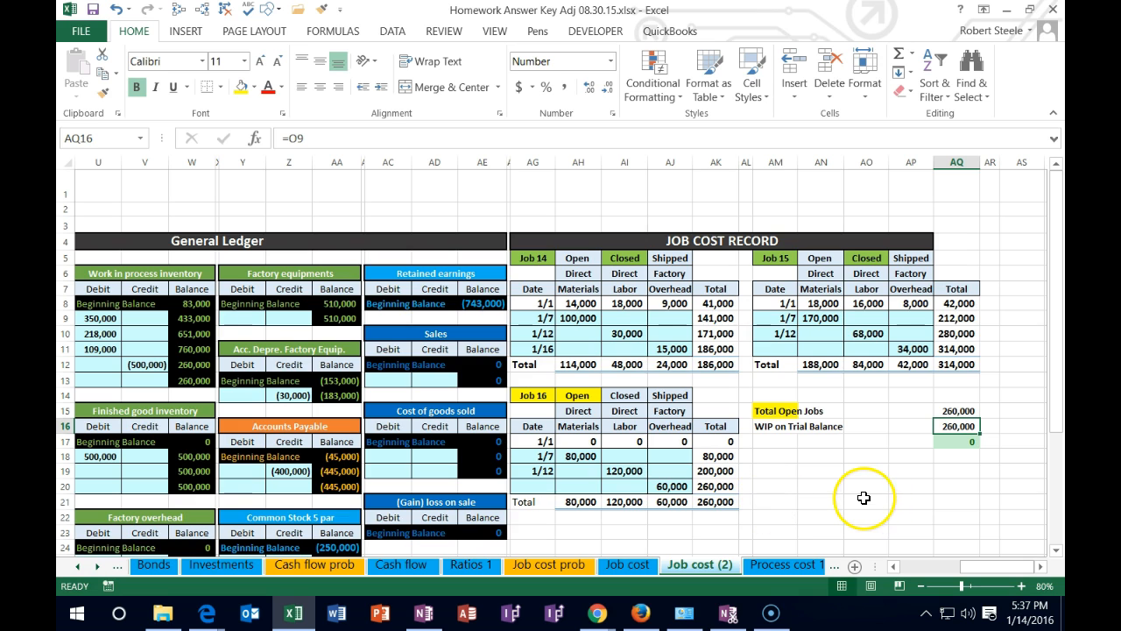
Check the Total Open Jobs formula in AQ15 against the ending balance of the work in process inventory ledger account
{"action": "double_click", "coordinate": [964, 409]}
{"action": "key", "text": "Return"}
{"action": "key", "text": "Left"}
{"action": "key", "text": "Left"}
{"action": "key", "text": "Left"}
{"action": "key", "text": "Left"}
{"action": "key", "text": "Left"}
{"action": "key", "text": "Left"}
{"action": "key", "text": "Left"}
{"action": "key", "text": "Left"}
{"action": "key", "text": "Left"}
{"action": "key", "text": "Left"}
{"action": "key", "text": "Left"}
{"action": "key", "text": "Left"}
{"action": "key", "text": "Left"}
{"action": "key", "text": "Left"}
{"action": "key", "text": "Left"}
{"action": "key", "text": "Left"}
{"action": "key", "text": "Left"}
{"action": "key", "text": "Left"}
{"action": "key", "text": "Left"}
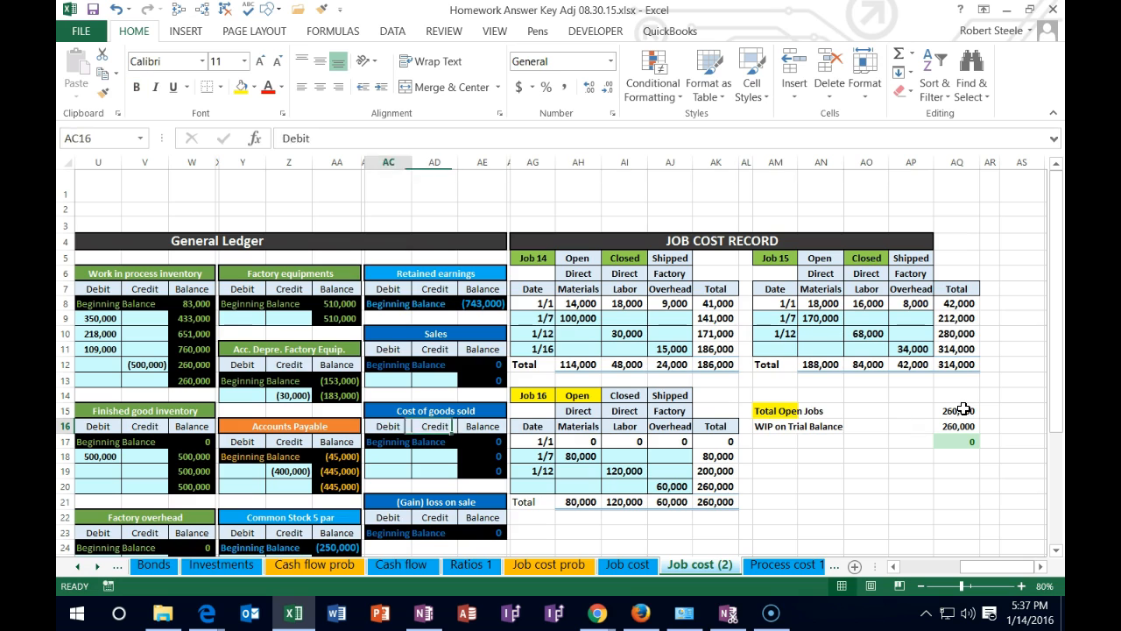
{"action": "key", "text": "Up"}
{"action": "key", "text": "Up"}
{"action": "key", "text": "Up"}
{"action": "key", "text": "Up"}
{"action": "key", "text": "Left"}
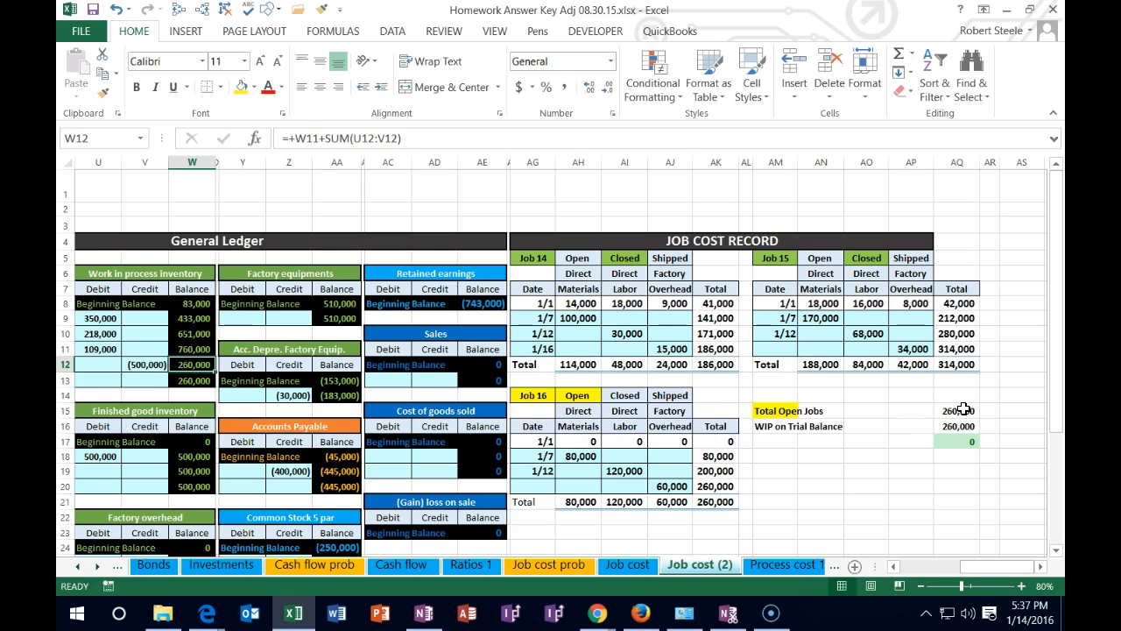
{"action": "key", "text": "Down"}
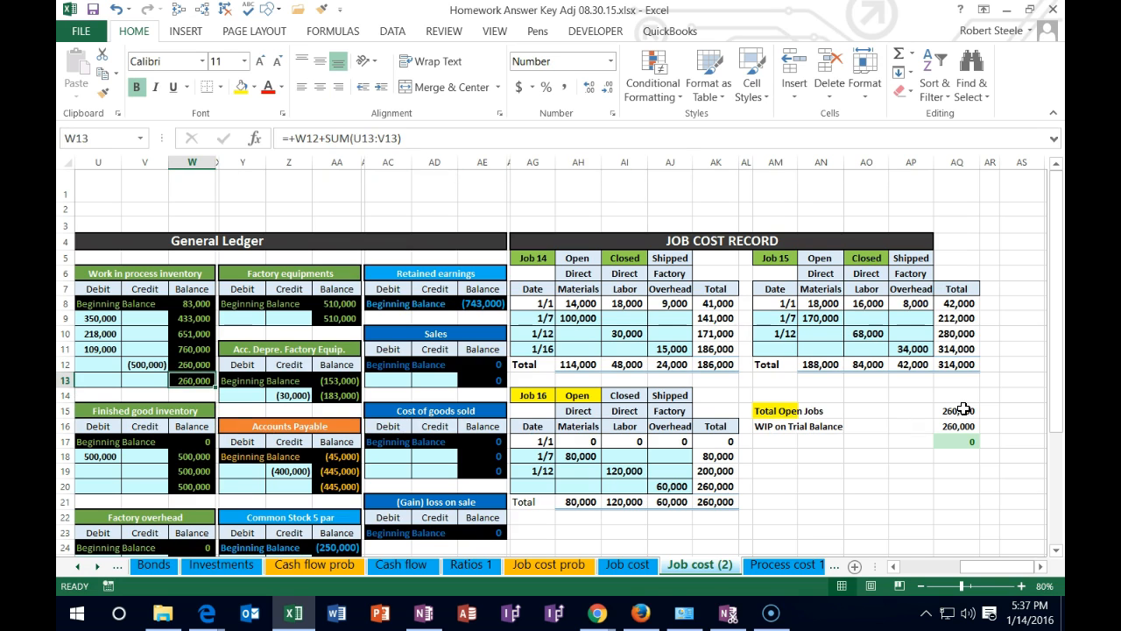
Compare the finished good inventory ledger balance in W20 with the sum of the Job 14 and Job 15 totals
{"action": "left_click", "coordinate": [202, 486]}
{"action": "left_click", "coordinate": [720, 366]}
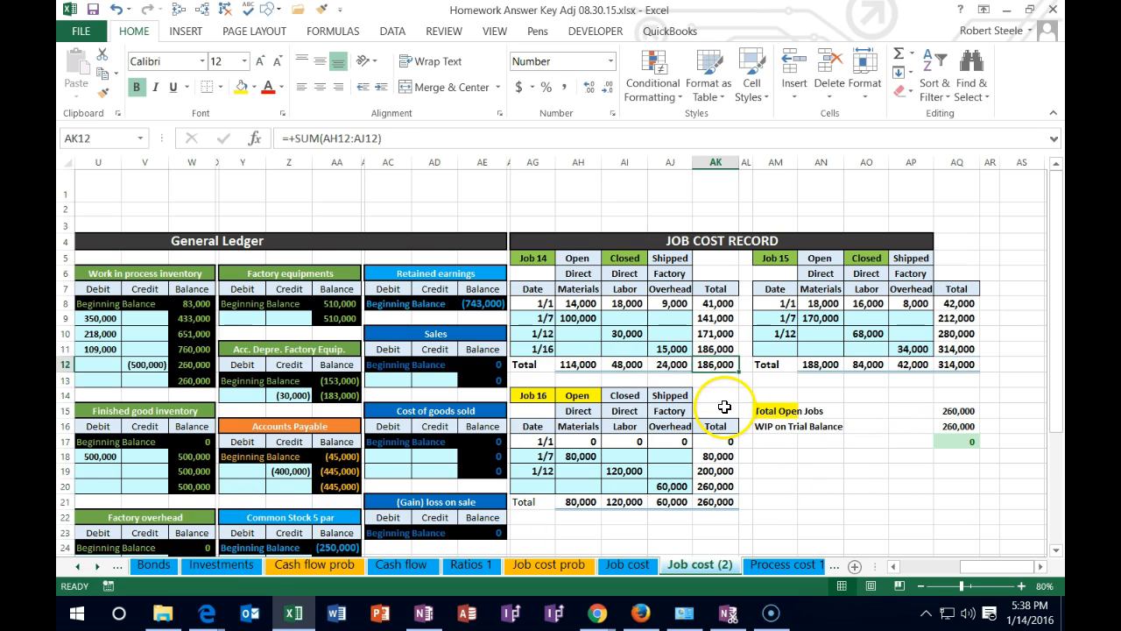
{"action": "left_click", "coordinate": [972, 364], "text": "ctrl"}
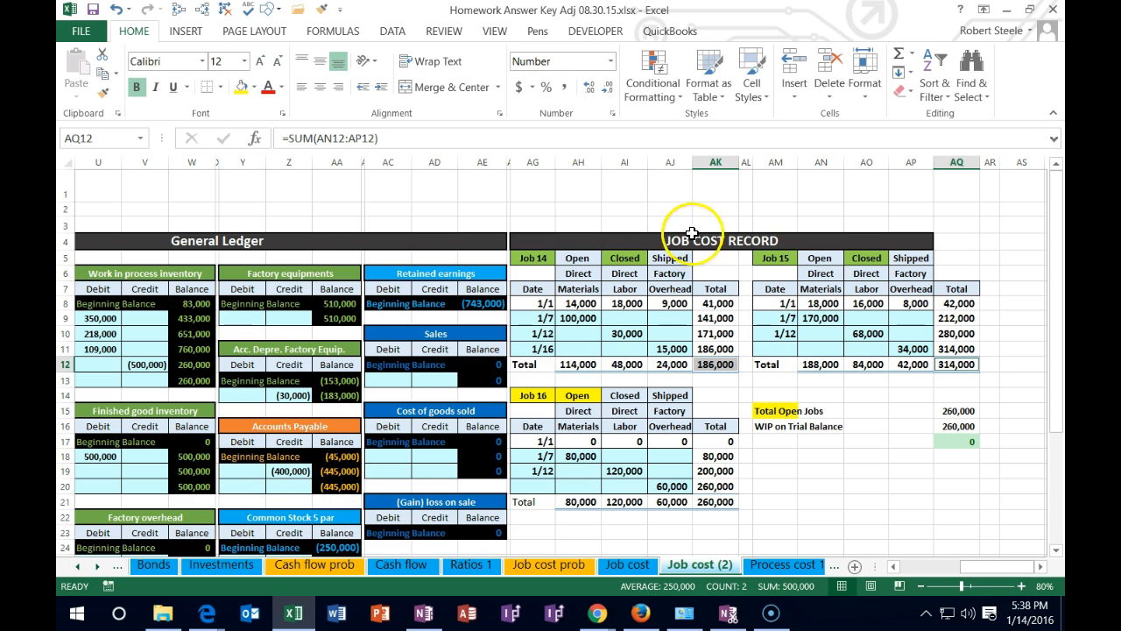
{"action": "left_click", "coordinate": [205, 484]}
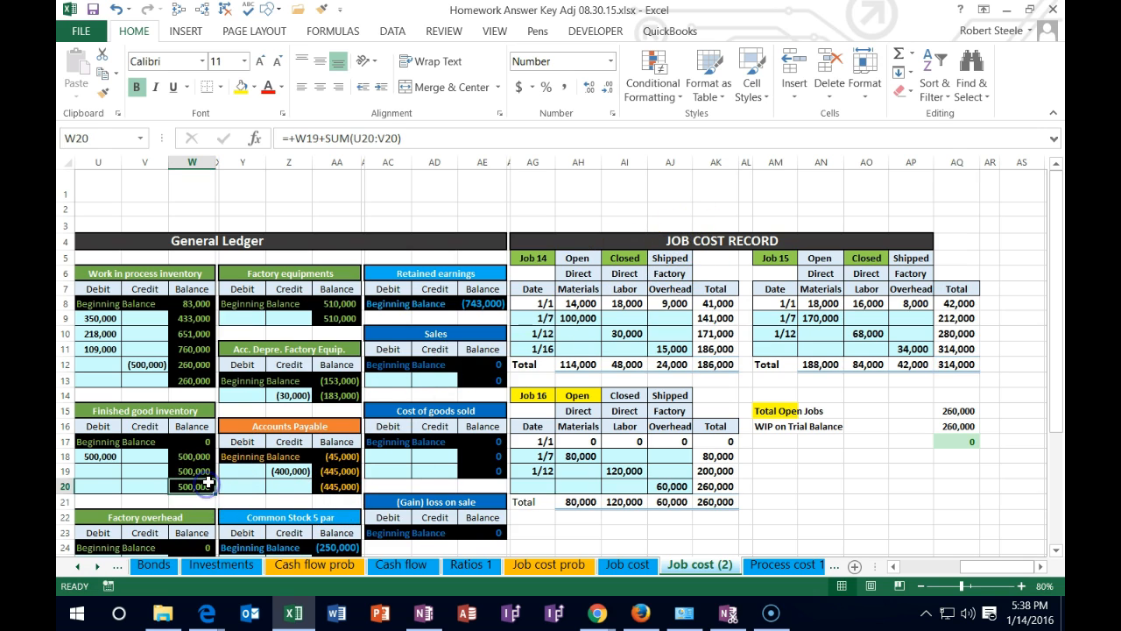
Examine the work in process and finished good inventory balances on the end trial balance
{"action": "key", "text": "Up"}
{"action": "key", "text": "Up"}
{"action": "key", "text": "Up"}
{"action": "key", "text": "Up"}
{"action": "key", "text": "Up"}
{"action": "key", "text": "Left"}
{"action": "key", "text": "Left"}
{"action": "key", "text": "Left"}
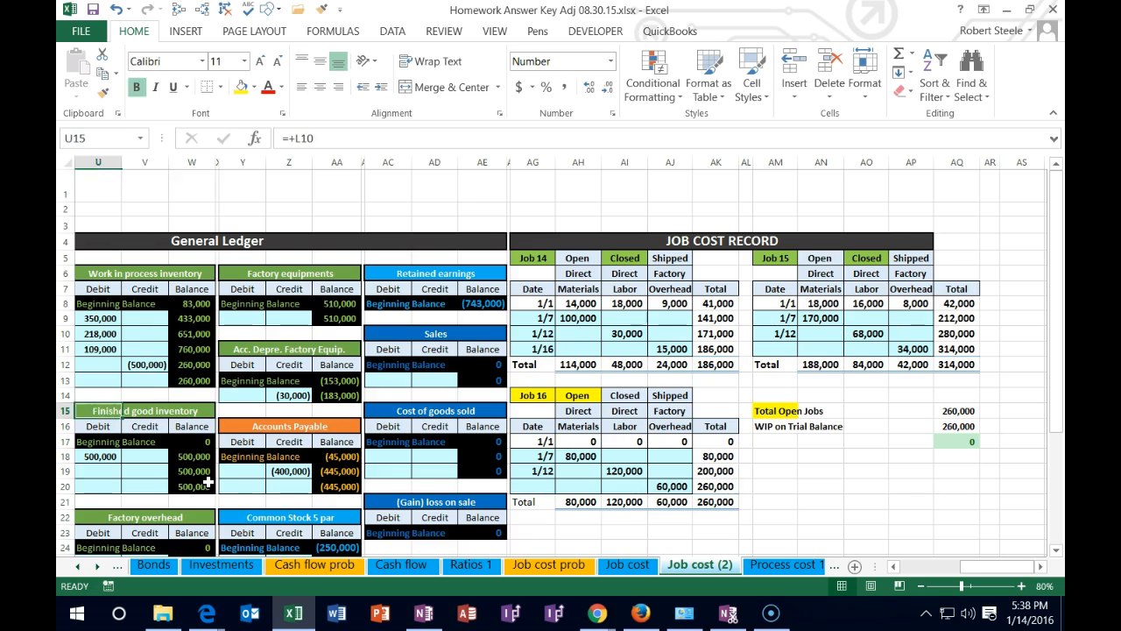
{"action": "key", "text": "Left"}
{"action": "key", "text": "Left"}
{"action": "key", "text": "Left"}
{"action": "key", "text": "Left"}
{"action": "key", "text": "Left"}
{"action": "key", "text": "Left"}
{"action": "left_click", "coordinate": [257, 424]}
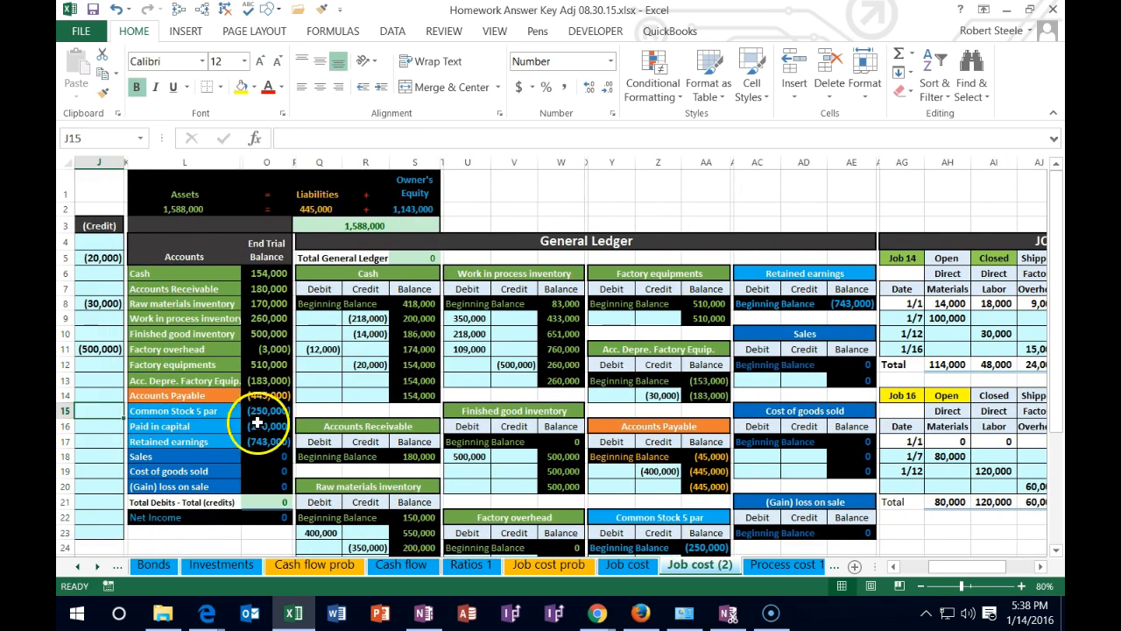
{"action": "left_click", "coordinate": [265, 318]}
{"action": "key", "text": "Down"}
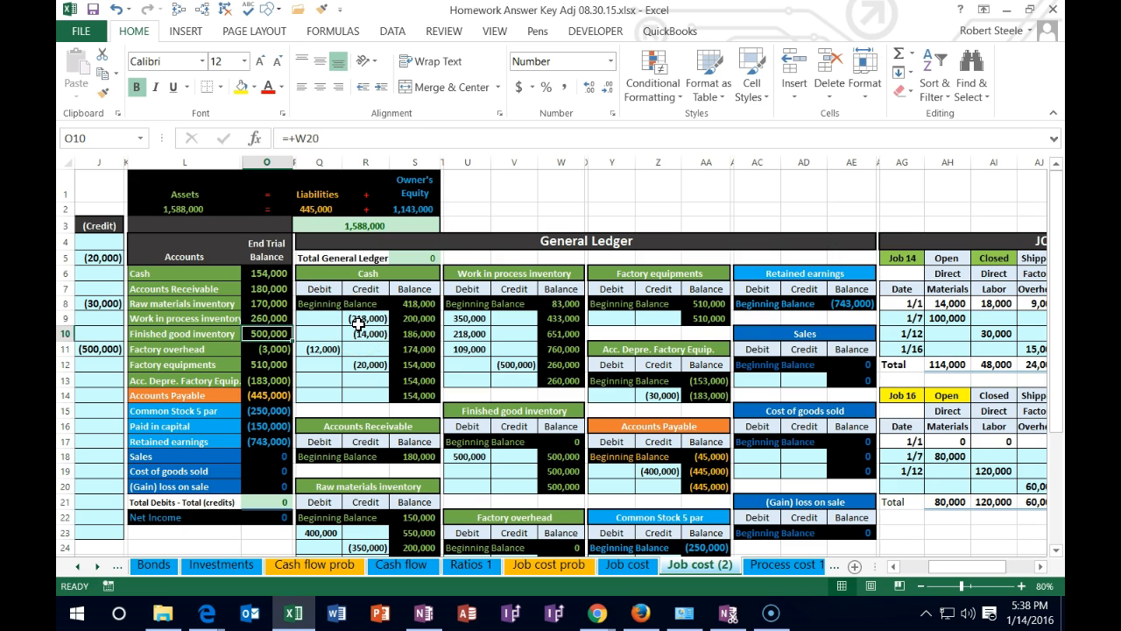
{"action": "key", "text": "Left"}
{"action": "key", "text": "Left"}
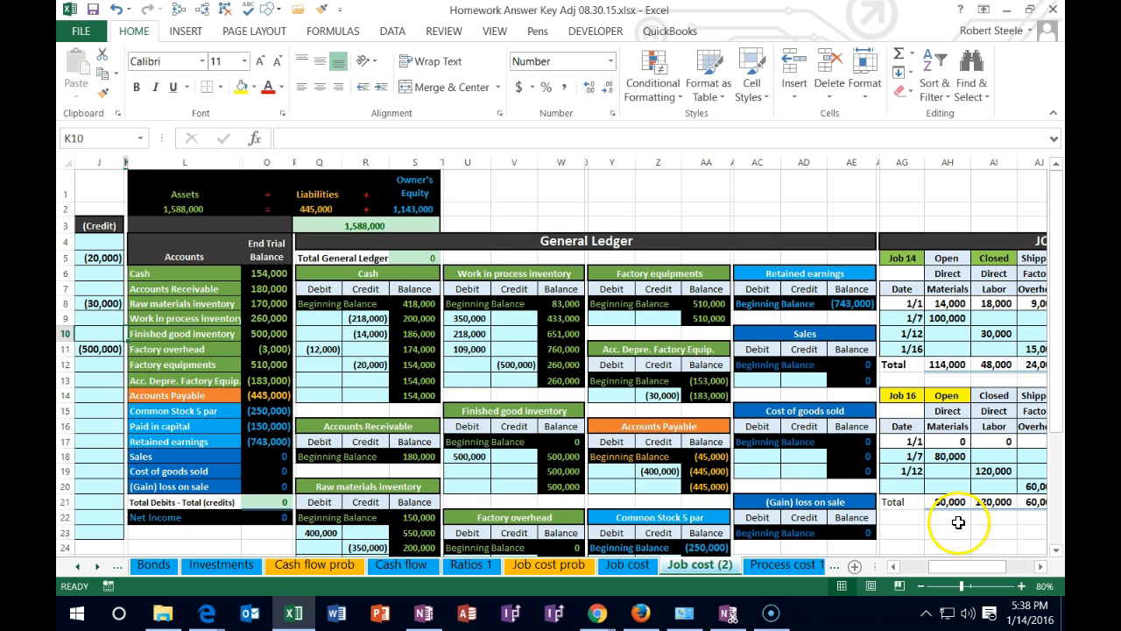
Enter the date 1/31 in G13 of the journal for the cash sale of Job 14
{"action": "left_click", "coordinate": [1021, 585]}
{"action": "left_click", "coordinate": [1021, 585]}
{"action": "left_click_drag", "start_coordinate": [972, 568], "coordinate": [920, 568]}
{"action": "left_click", "coordinate": [369, 351]}
{"action": "scroll", "coordinate": [445, 399], "scroll_direction": "down", "scroll_amount": 1}
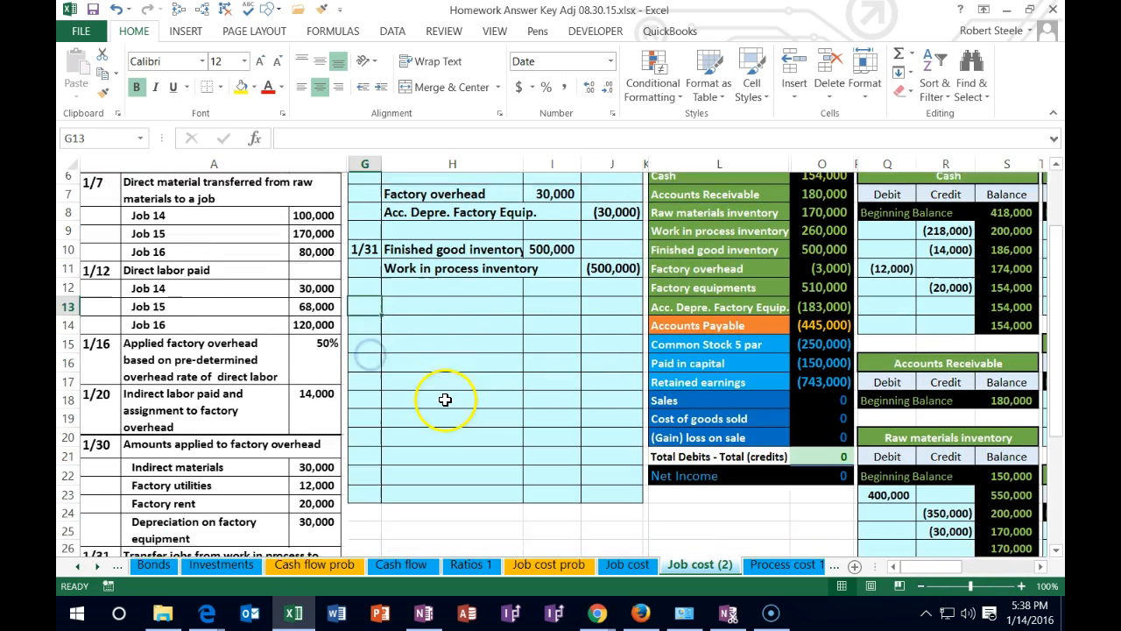
{"action": "scroll", "coordinate": [445, 400], "scroll_direction": "down", "scroll_amount": 3}
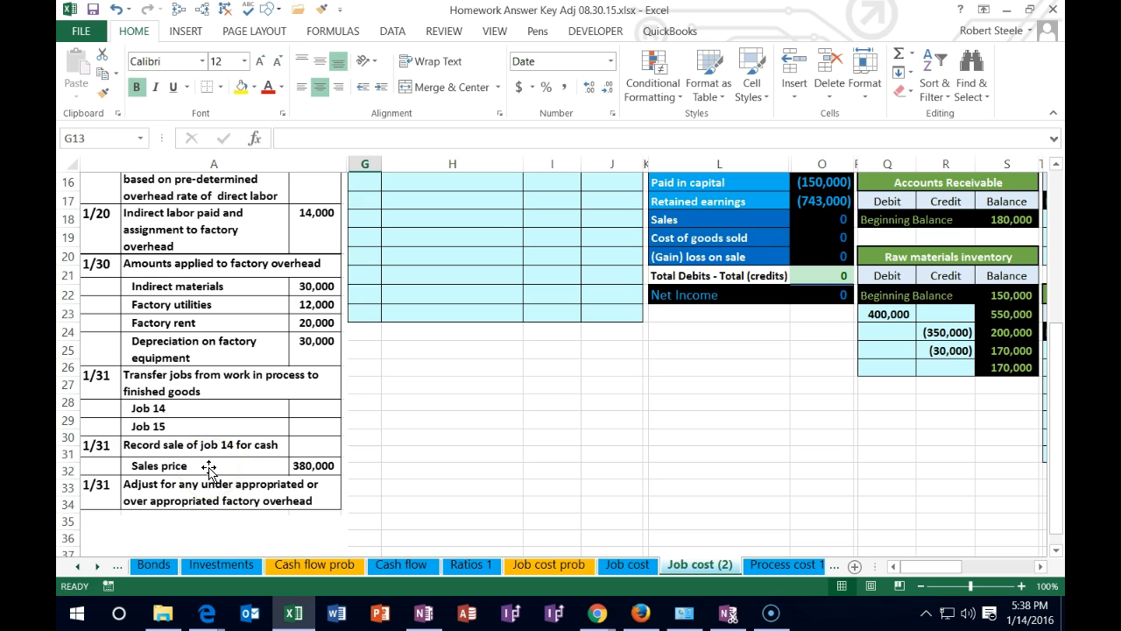
{"action": "scroll", "coordinate": [461, 458], "scroll_direction": "up", "scroll_amount": 2}
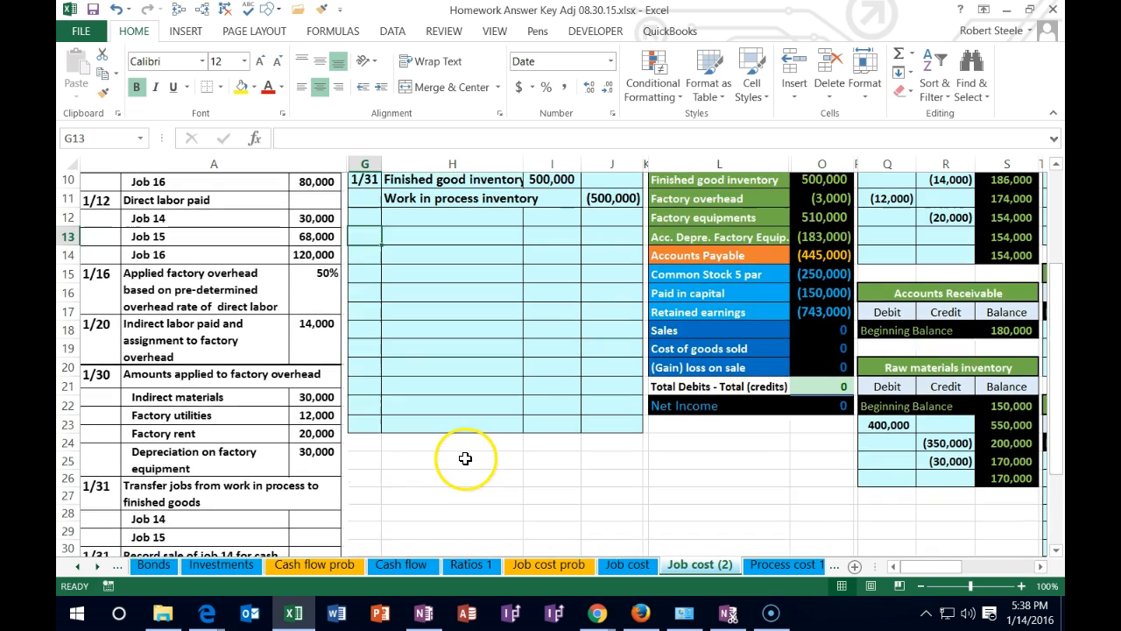
{"action": "scroll", "coordinate": [465, 458], "scroll_direction": "up", "scroll_amount": 1}
{"action": "type", "text": "1/31"}
{"action": "key", "text": "Return"}
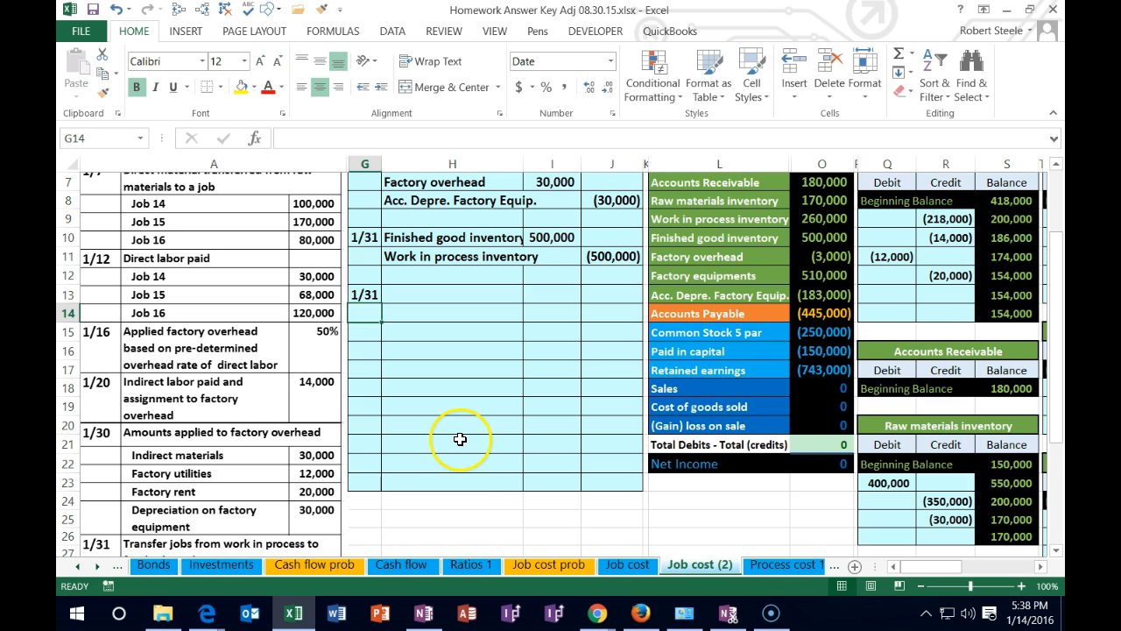
Copy the Cash account name from the trial balance and paste it as a value into H13 of the 1/31 entry
{"action": "scroll", "coordinate": [460, 439], "scroll_direction": "down", "scroll_amount": 3}
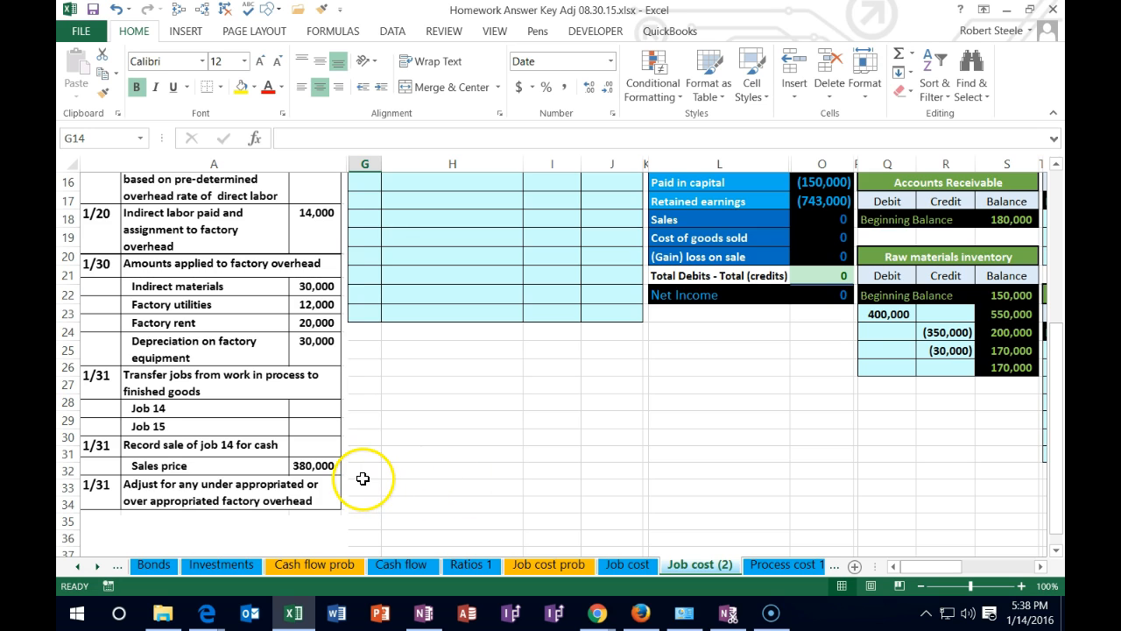
{"action": "scroll", "coordinate": [771, 412], "scroll_direction": "up", "scroll_amount": 5}
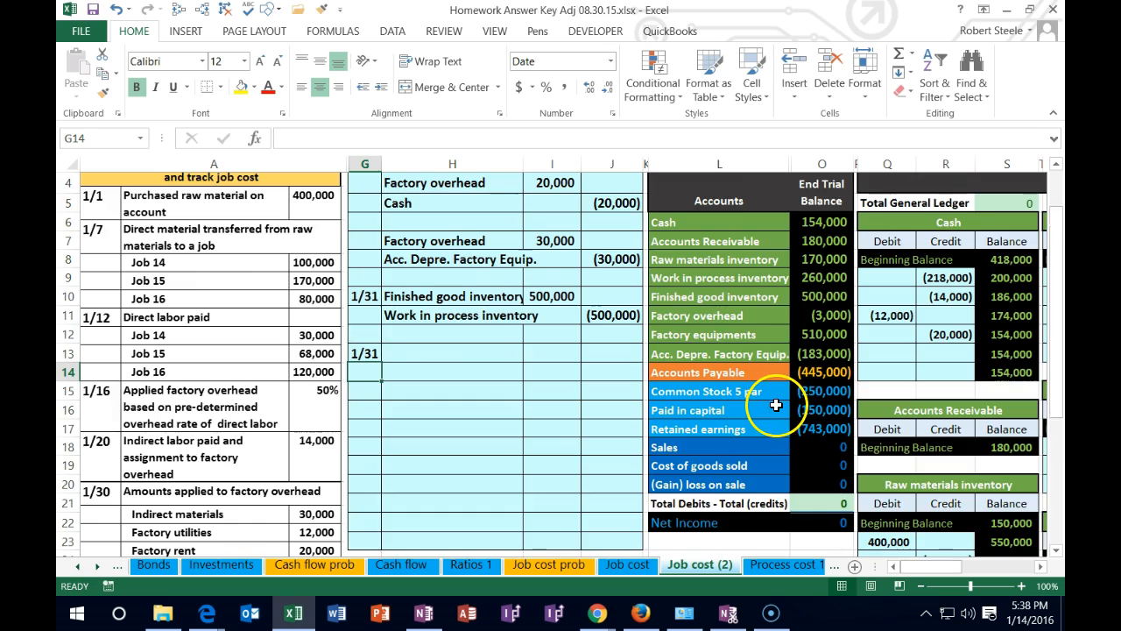
{"action": "left_click_drag", "start_coordinate": [714, 302], "coordinate": [818, 300]}
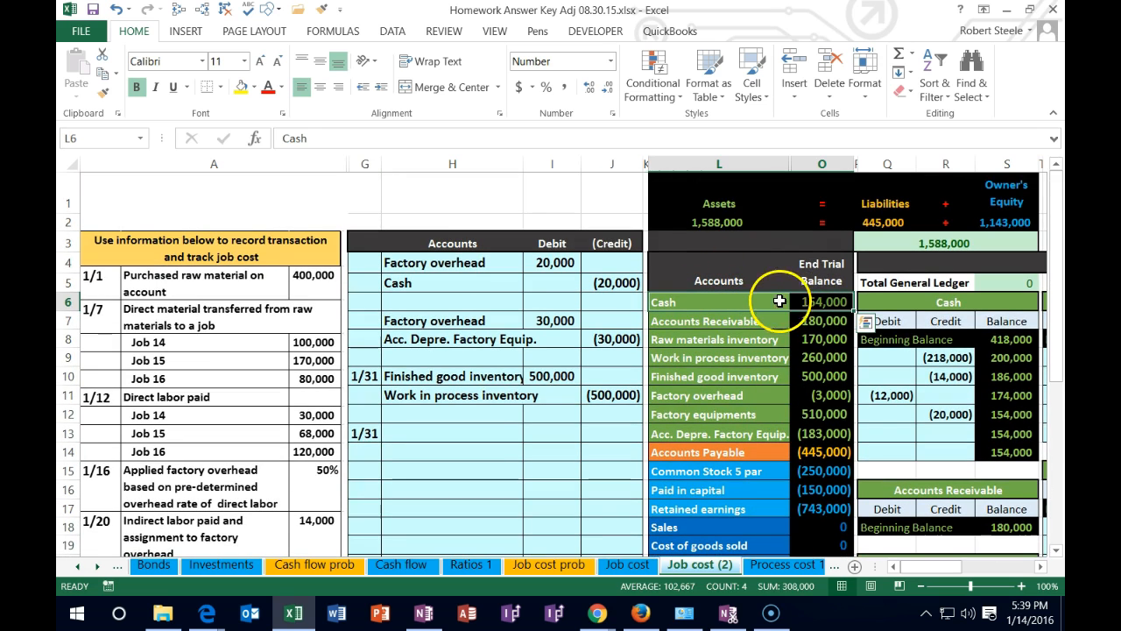
{"action": "left_click", "coordinate": [724, 302]}
{"action": "right_click", "coordinate": [725, 302]}
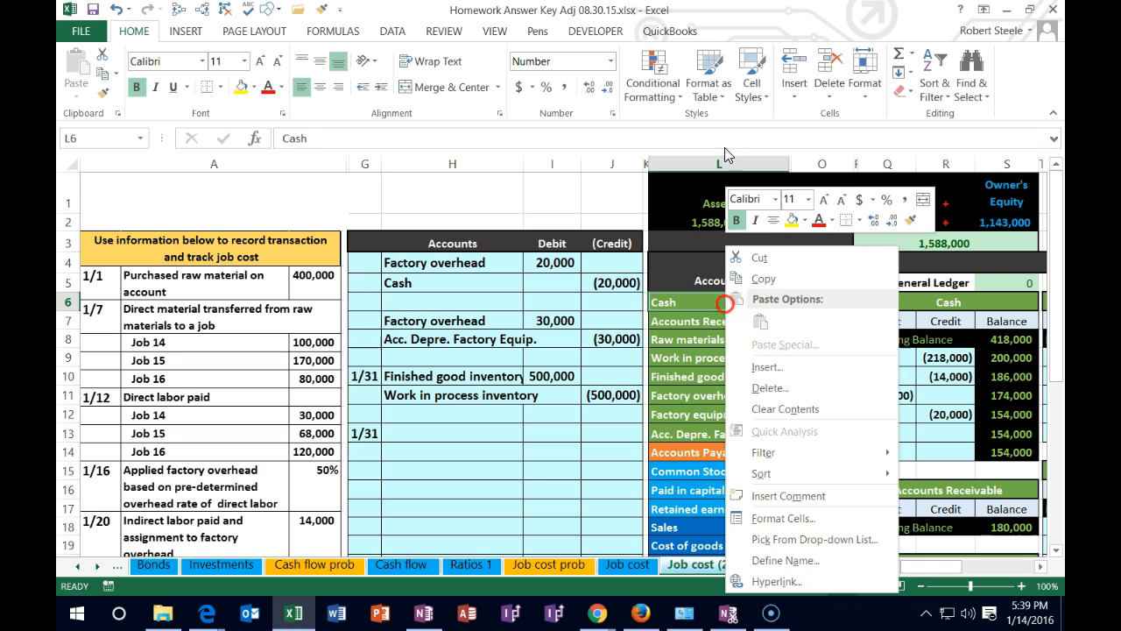
{"action": "left_click", "coordinate": [751, 274]}
{"action": "left_click", "coordinate": [445, 428]}
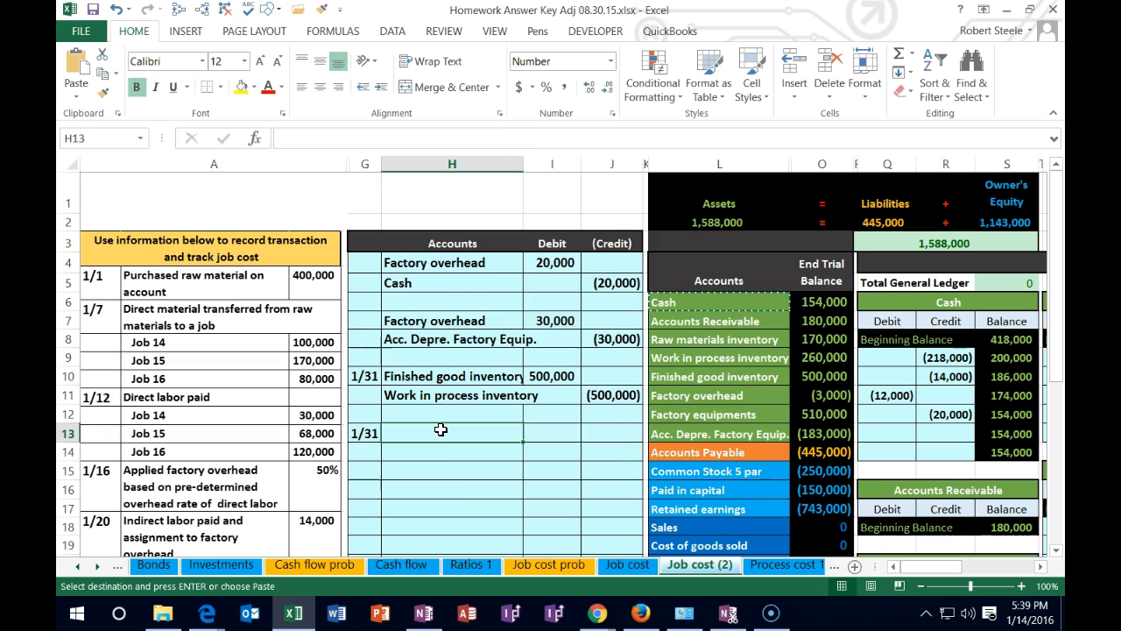
{"action": "right_click", "coordinate": [441, 429]}
{"action": "left_click", "coordinate": [504, 157]}
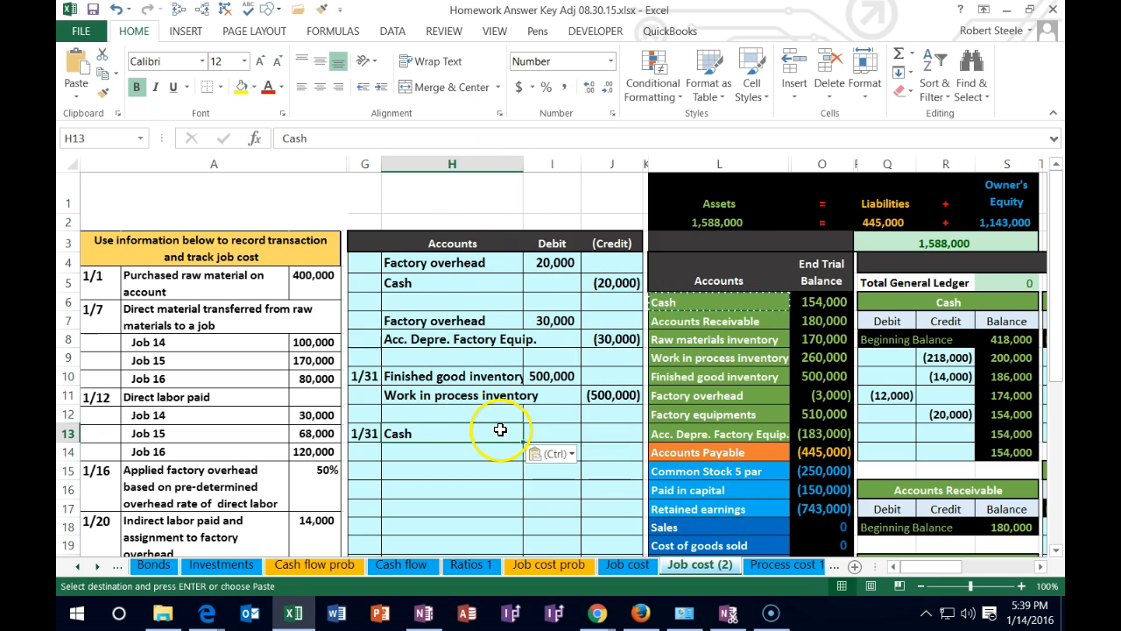
{"action": "left_click", "coordinate": [674, 526]}
{"action": "scroll", "coordinate": [523, 523], "scroll_direction": "down", "scroll_amount": 1}
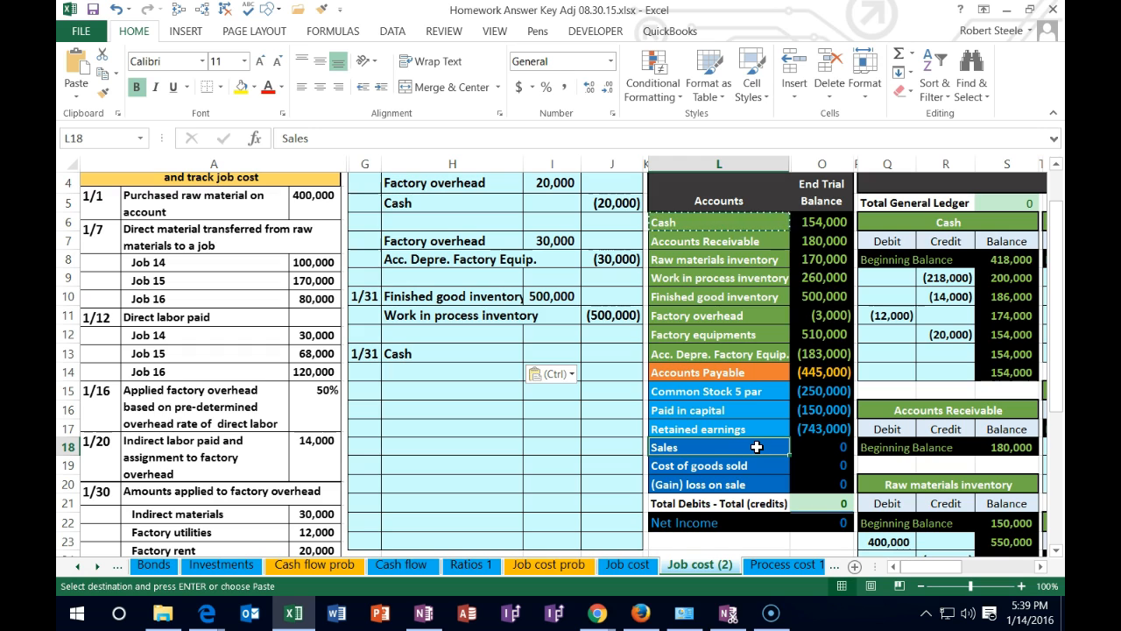
{"action": "right_click", "coordinate": [756, 447]}
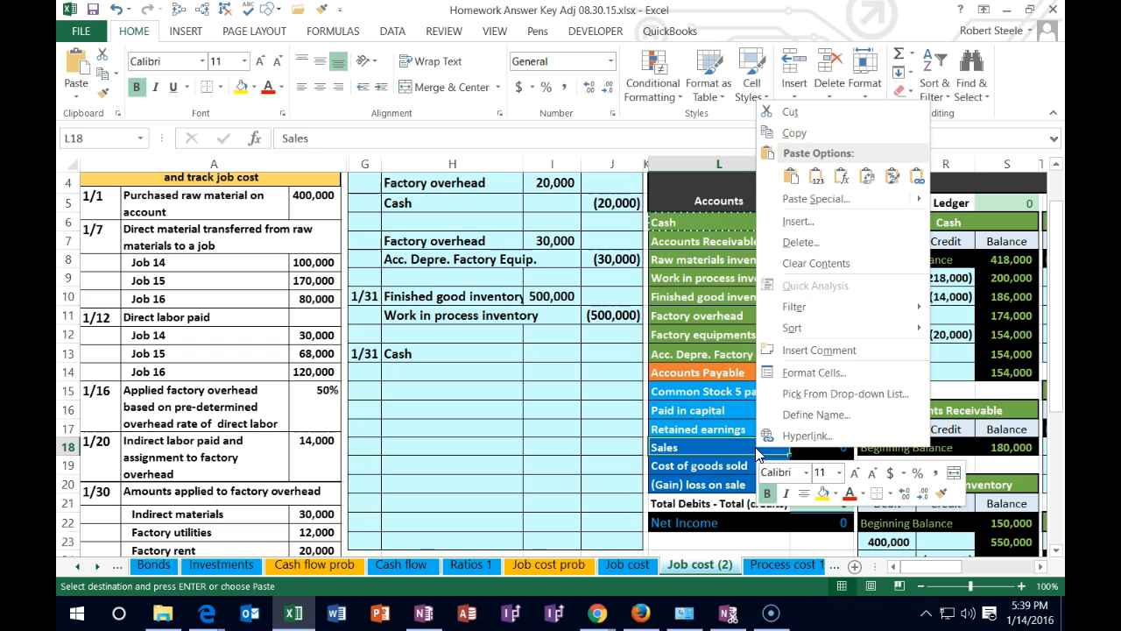
{"action": "left_click", "coordinate": [791, 176]}
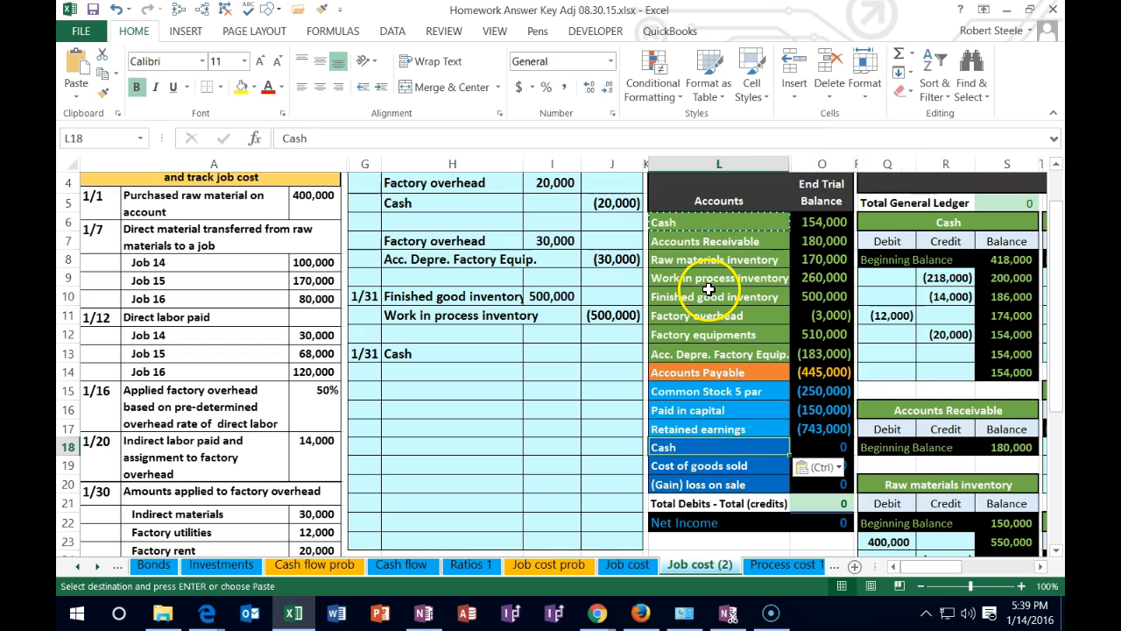
{"action": "left_click", "coordinate": [113, 9]}
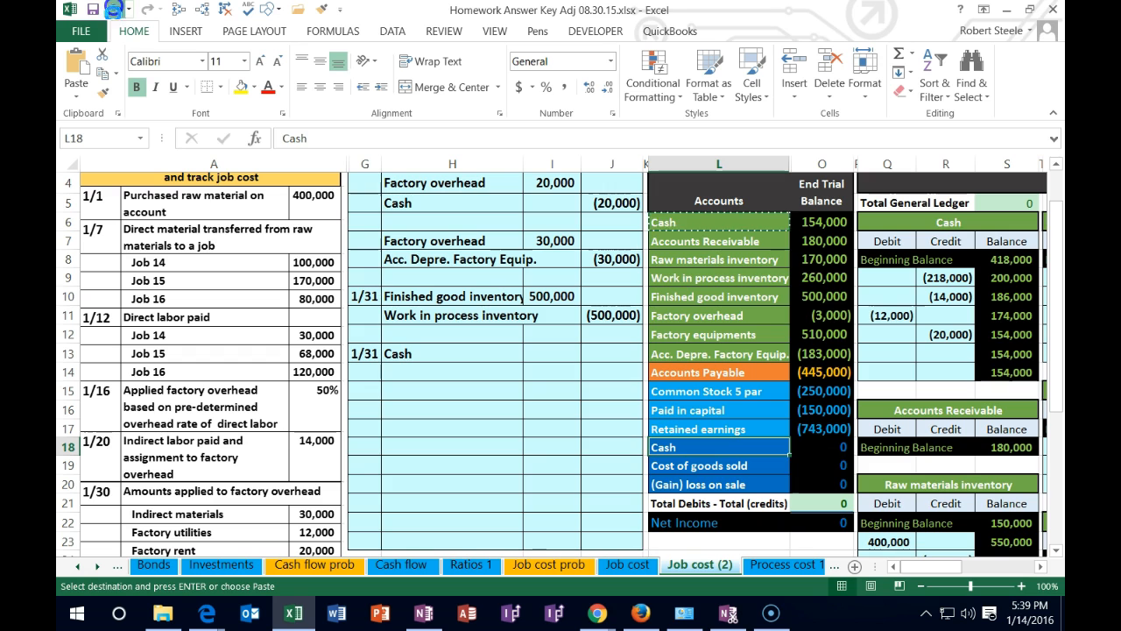
Copy the Sales account name from the trial balance and paste it as a value into H14 below Cash
{"action": "right_click", "coordinate": [695, 443]}
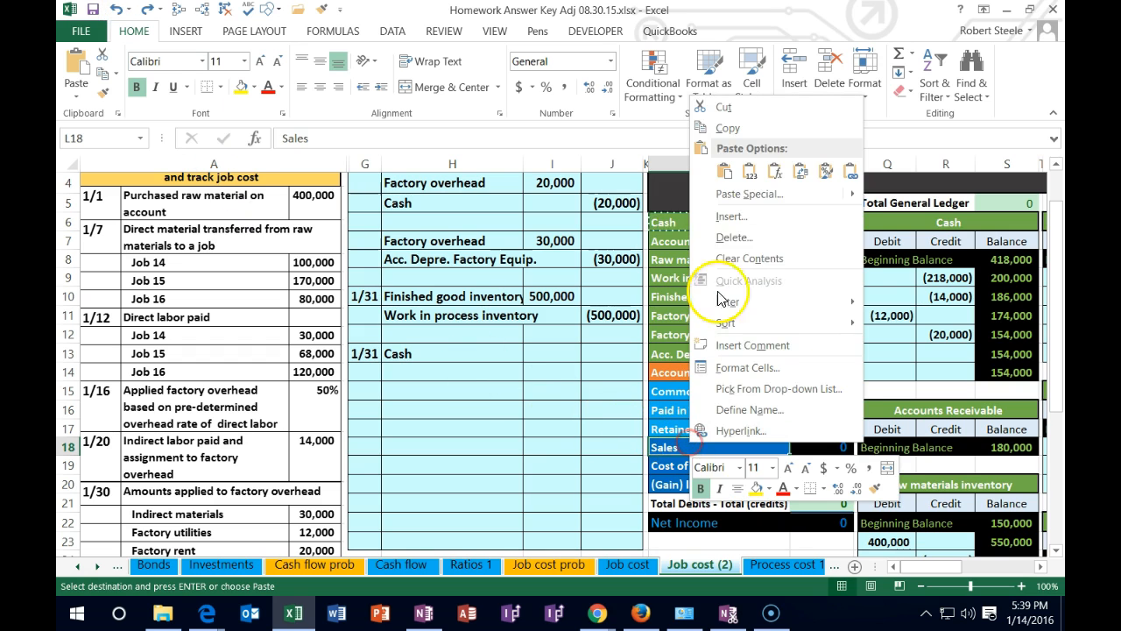
{"action": "left_click", "coordinate": [741, 132]}
{"action": "right_click", "coordinate": [402, 371]}
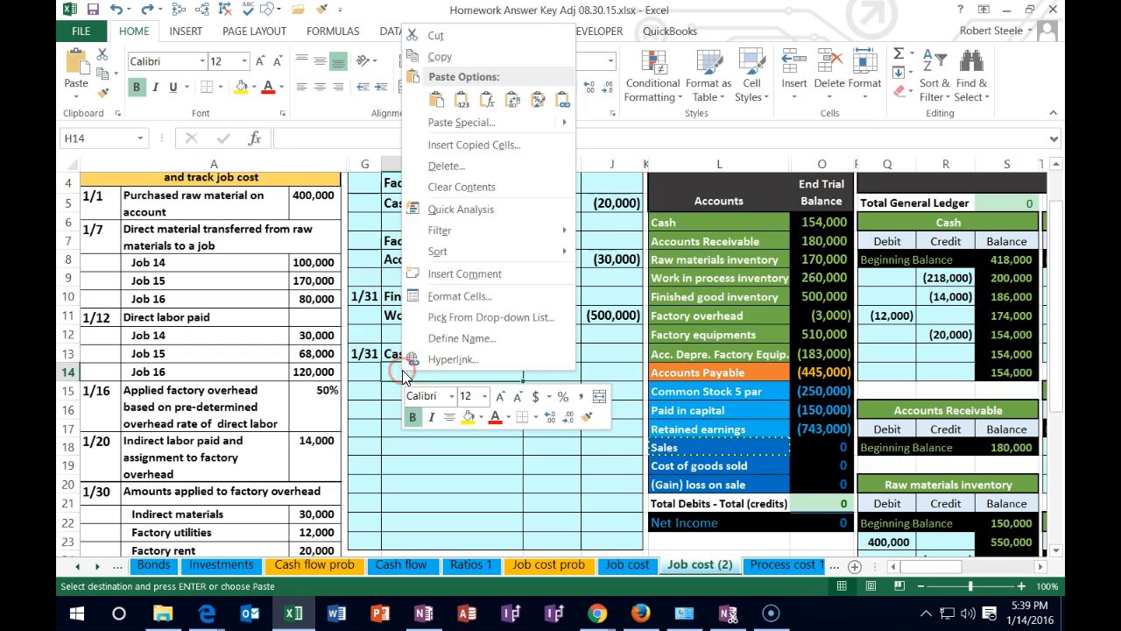
{"action": "left_click", "coordinate": [461, 99]}
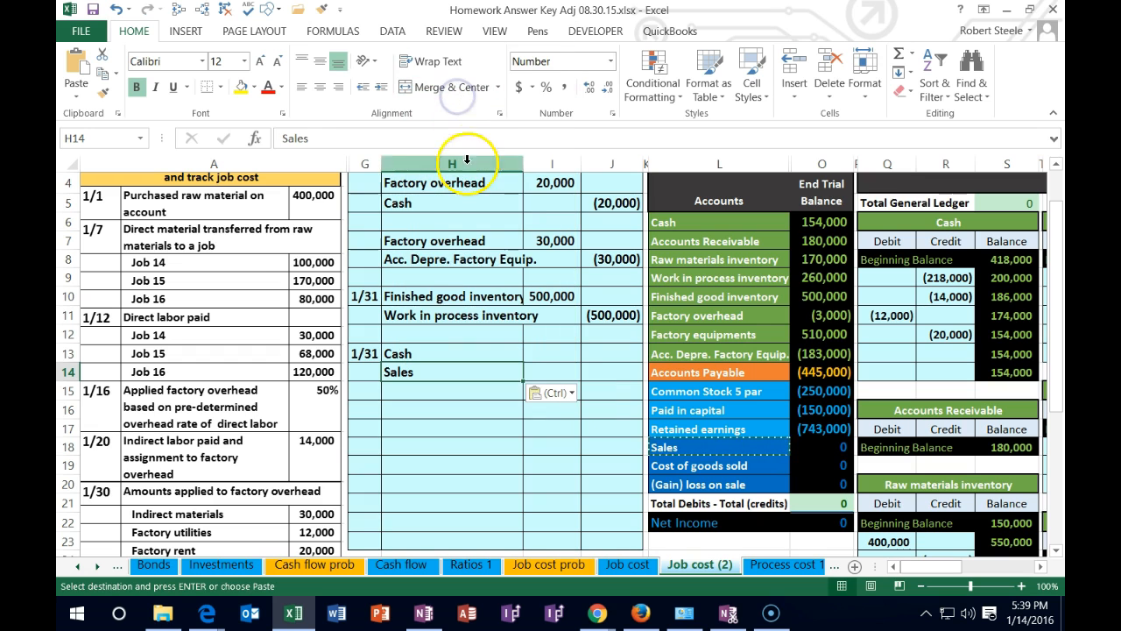
Enter the Job 14 sales price of 380,000 as the Cash debit in I13
{"action": "left_click", "coordinate": [550, 353]}
{"action": "scroll", "coordinate": [402, 405], "scroll_direction": "down", "scroll_amount": 2}
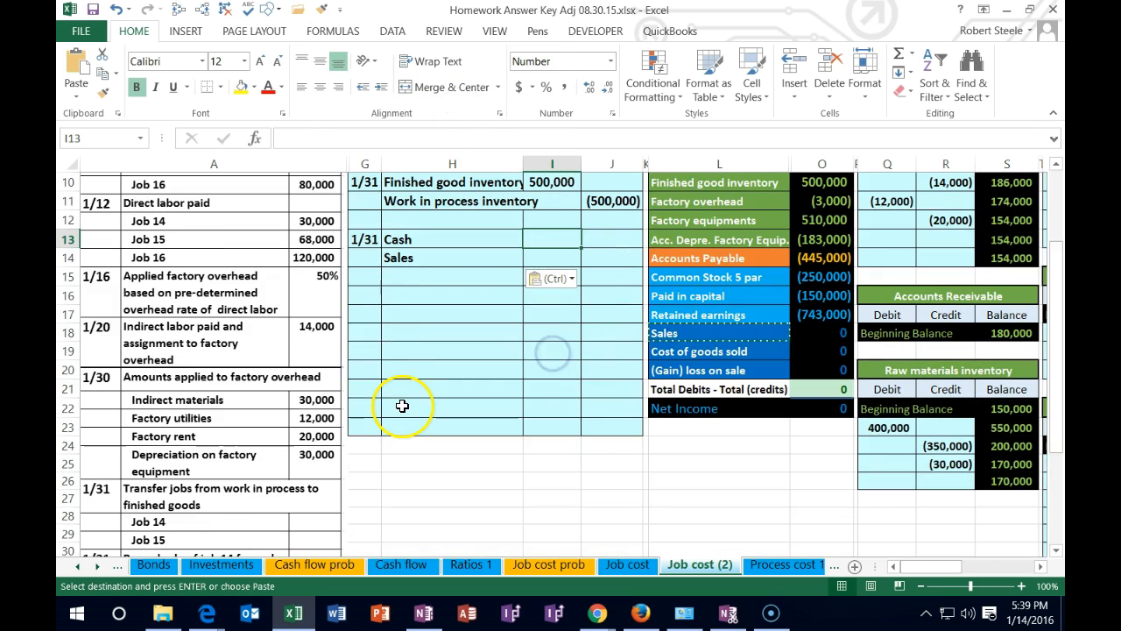
{"action": "scroll", "coordinate": [402, 405], "scroll_direction": "down", "scroll_amount": 2}
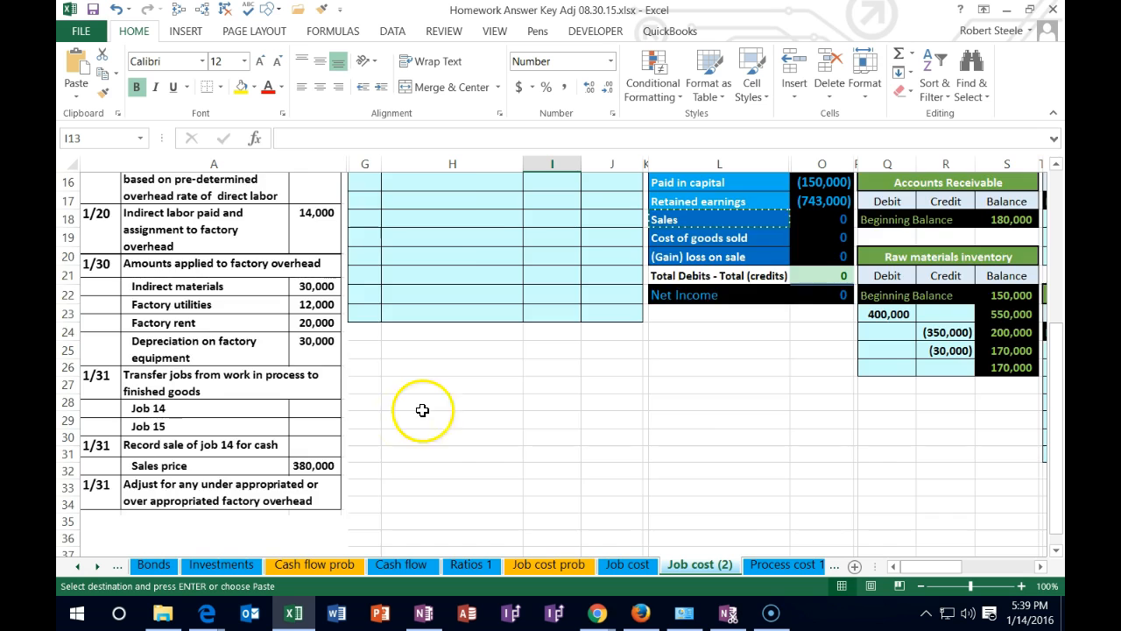
{"action": "scroll", "coordinate": [422, 410], "scroll_direction": "up", "scroll_amount": 3}
{"action": "type", "text": "380,000"}
{"action": "key", "text": "Return"}
Enter the formula =-I13 in J14 to credit Sales
{"action": "key", "text": "Right"}
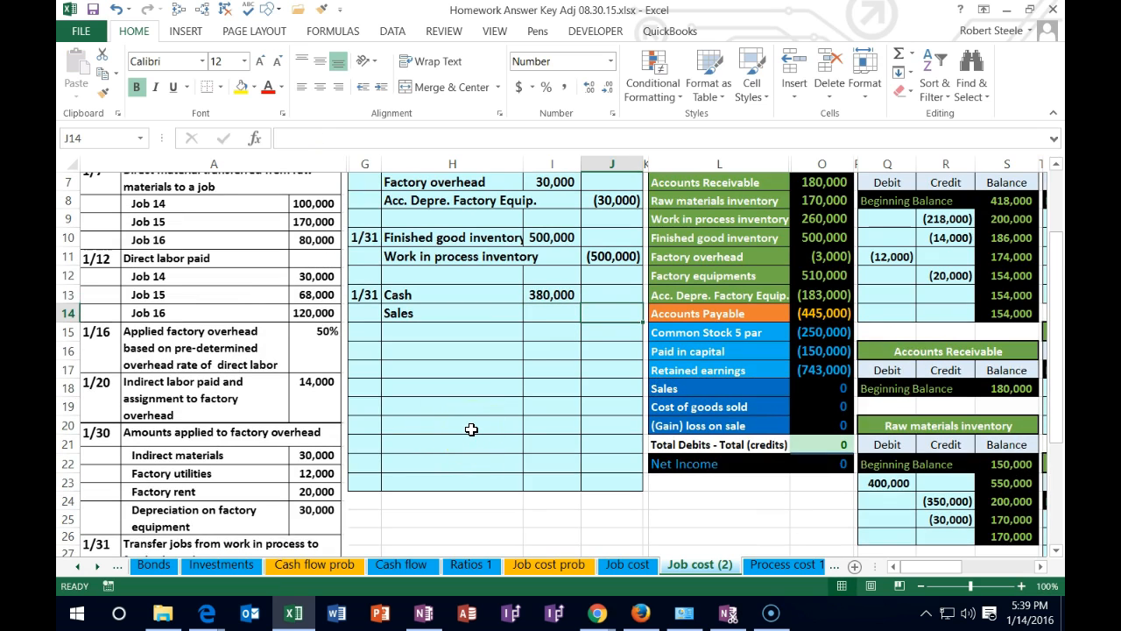
{"action": "type", "text": "=-i13"}
{"action": "key", "text": "Return"}
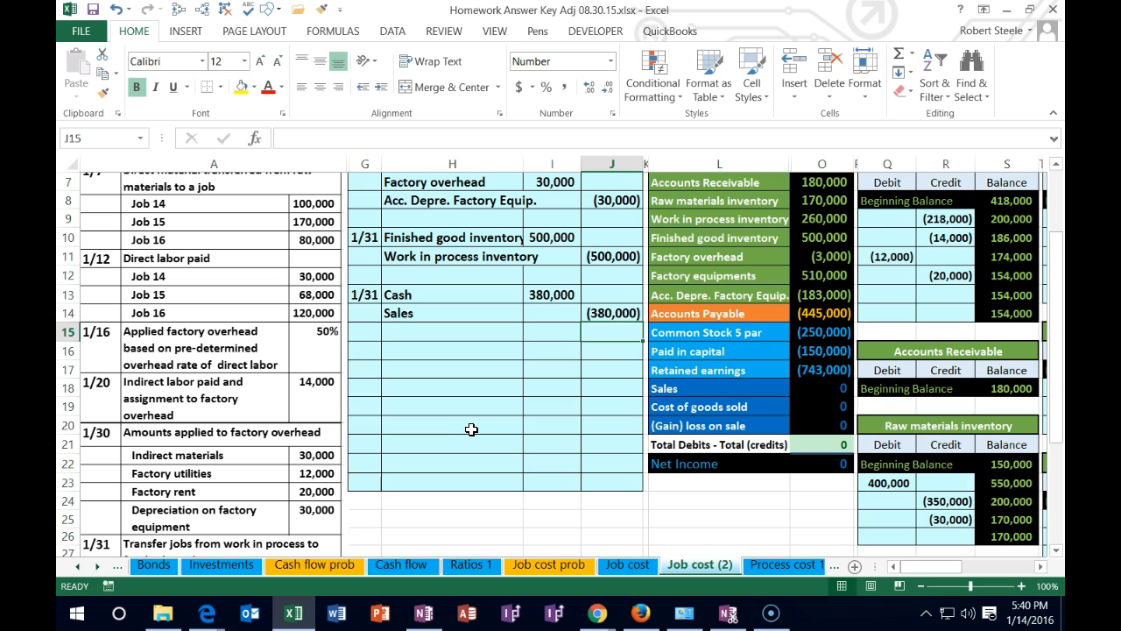
{"action": "key", "text": "Up"}
{"action": "key", "text": "Up"}
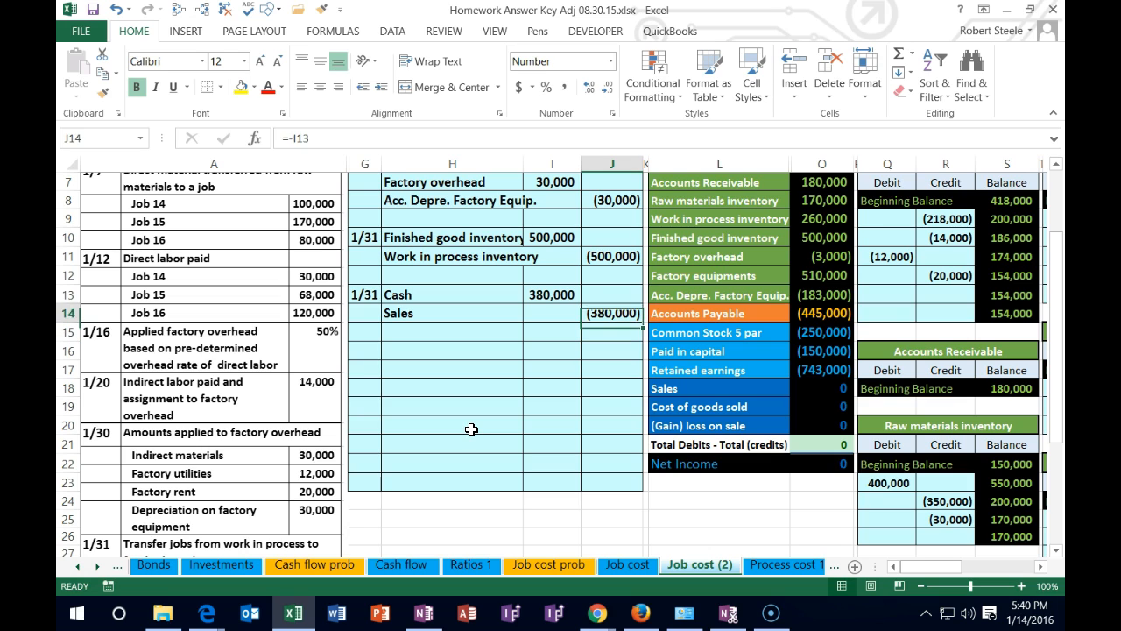
{"action": "key", "text": "Left"}
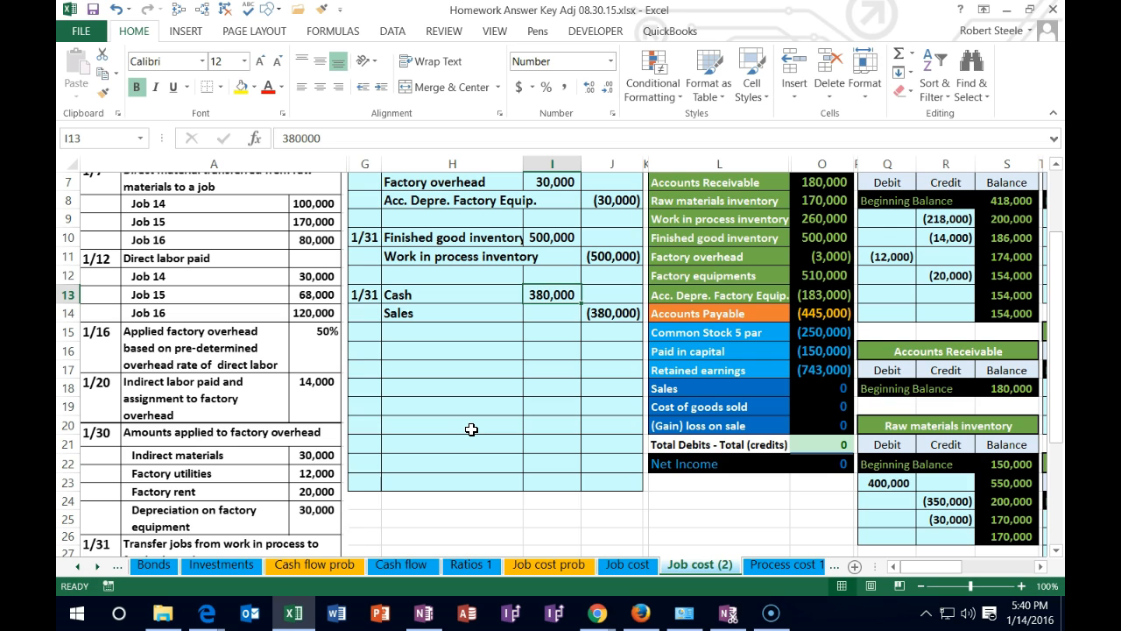
Copy the Finished good inventory account name from the trial balance and paste it as a value into H17 of the journal
{"action": "scroll", "coordinate": [471, 429], "scroll_direction": "up", "scroll_amount": 1}
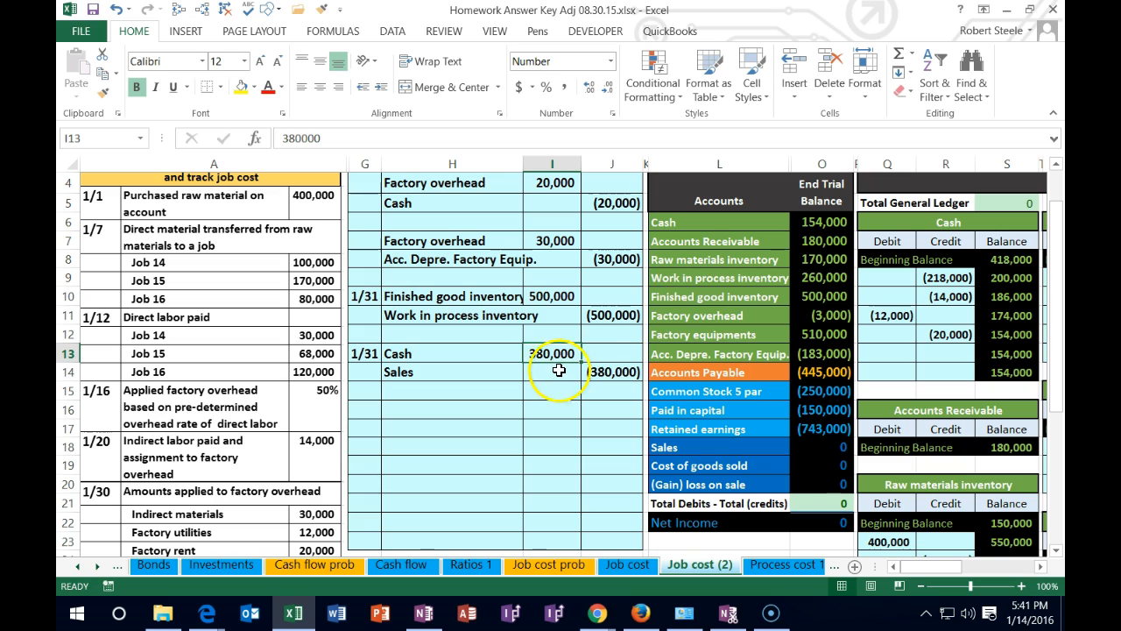
{"action": "left_click", "coordinate": [671, 296]}
{"action": "left_click_drag", "start_coordinate": [671, 296], "coordinate": [811, 296]}
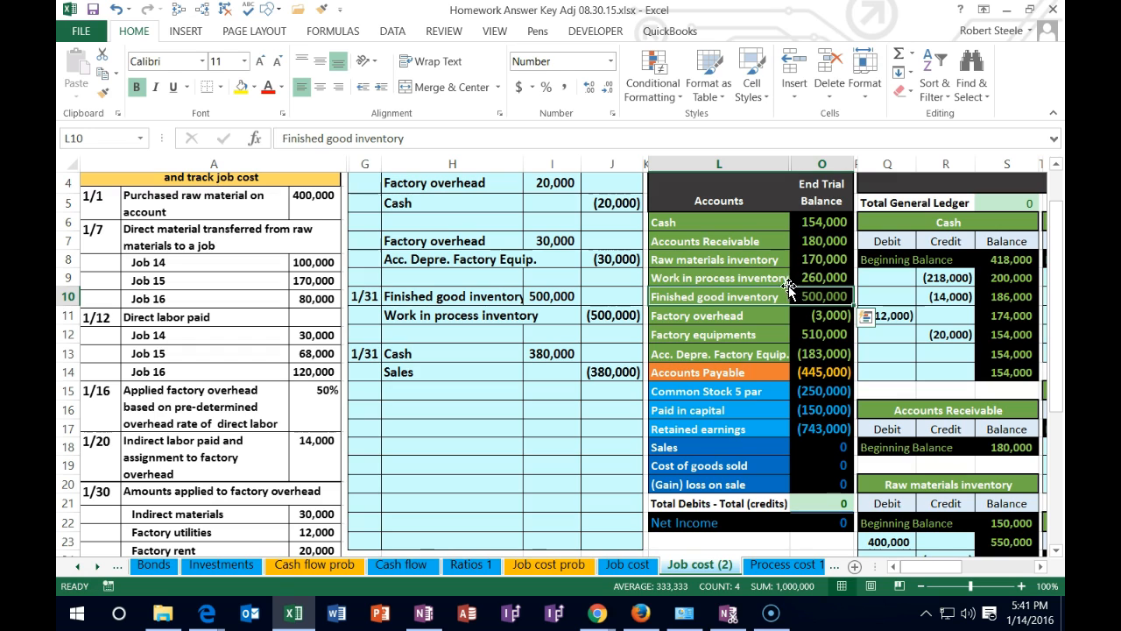
{"action": "left_click", "coordinate": [769, 296]}
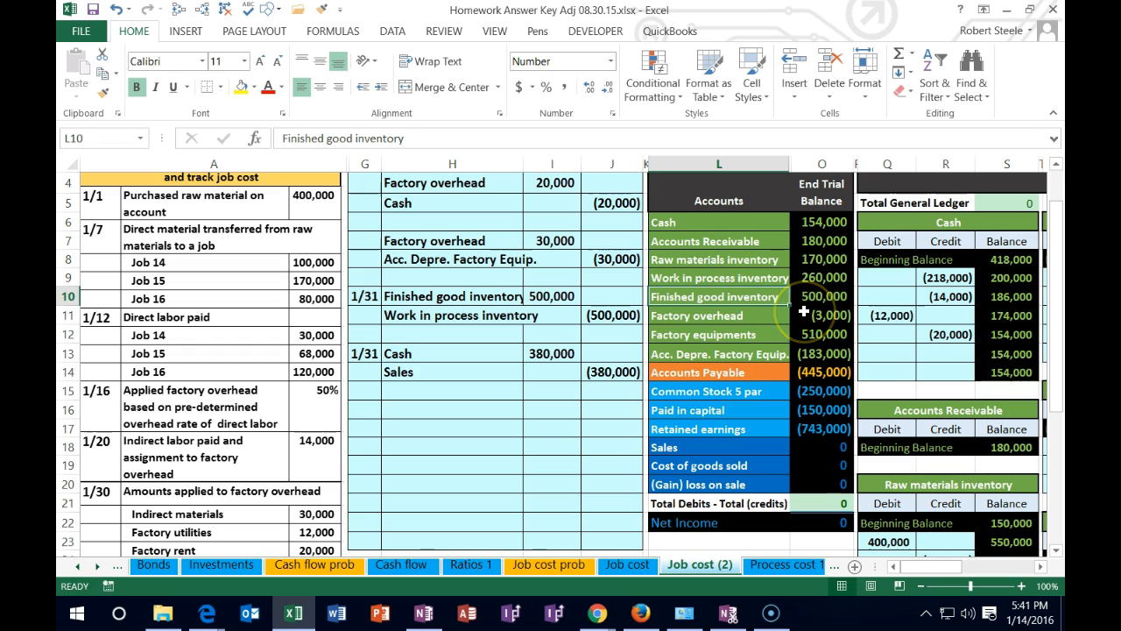
{"action": "right_click", "coordinate": [753, 296]}
{"action": "left_click", "coordinate": [786, 280]}
{"action": "left_click", "coordinate": [453, 390]}
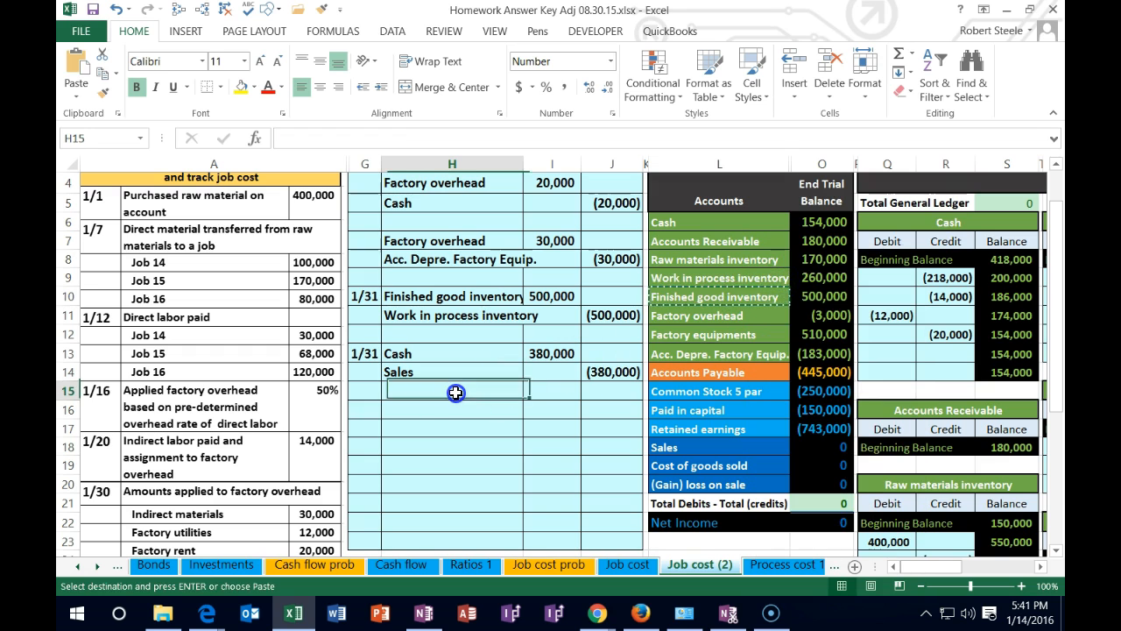
{"action": "left_click", "coordinate": [446, 412]}
{"action": "left_click", "coordinate": [443, 428]}
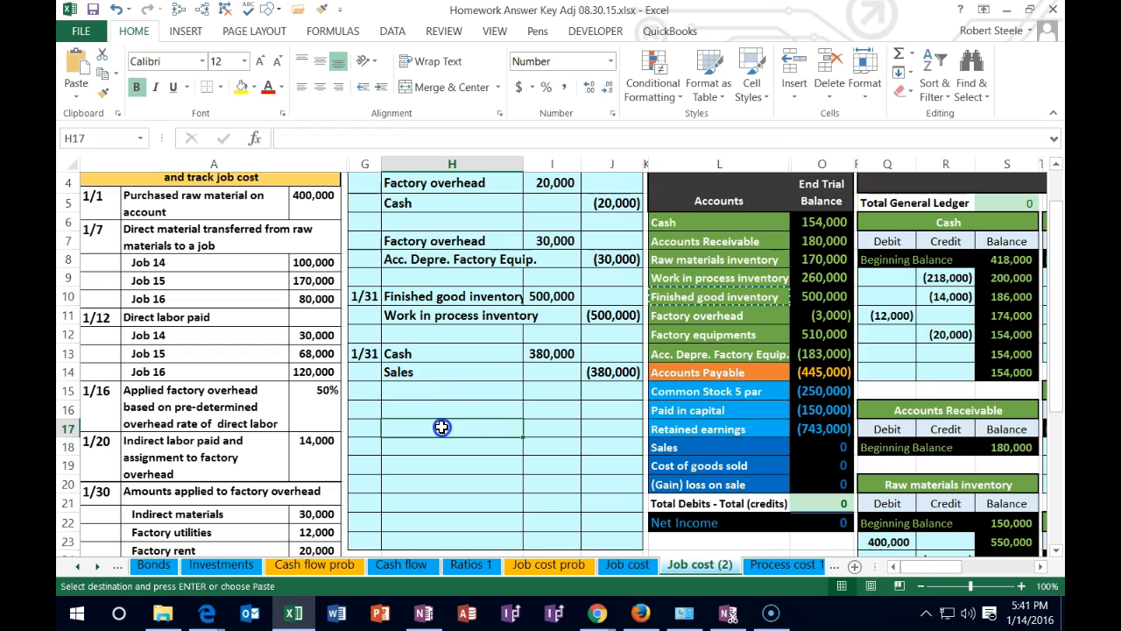
{"action": "right_click", "coordinate": [442, 430]}
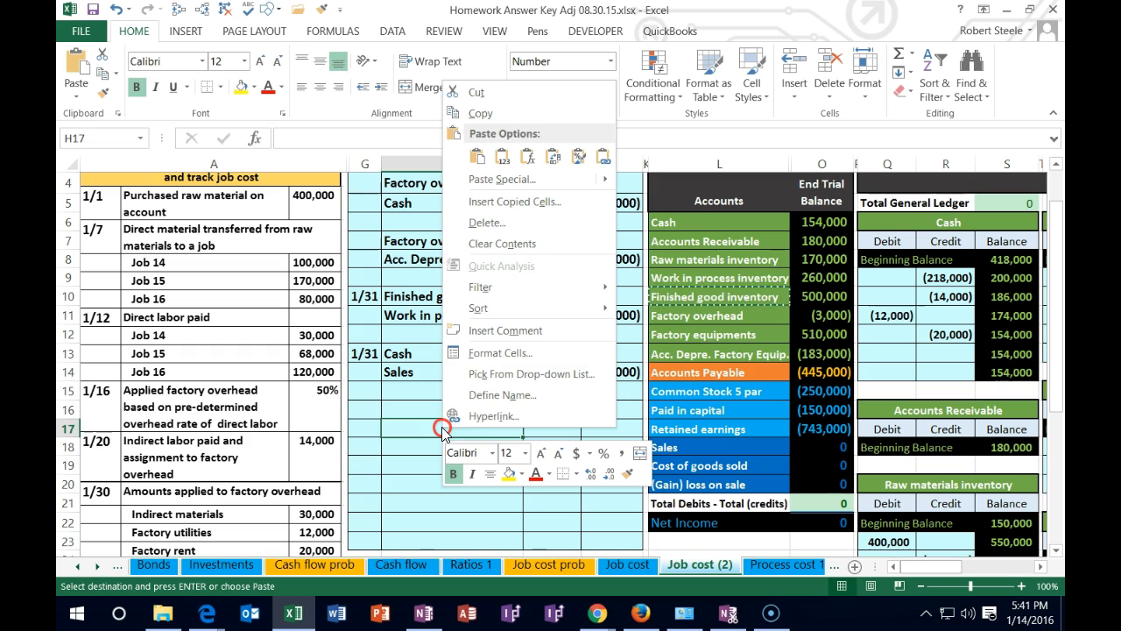
{"action": "left_click", "coordinate": [502, 156]}
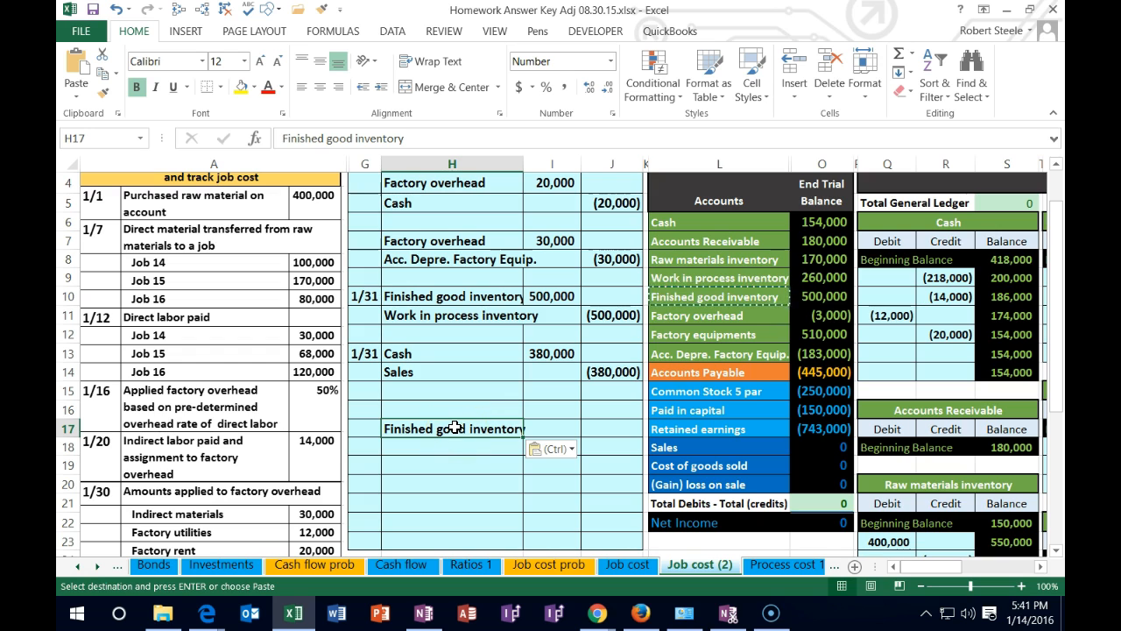
Copy the Cost of goods sold account name from the trial balance and paste it as a value into H16 above Finished good inventory
{"action": "left_click", "coordinate": [771, 467]}
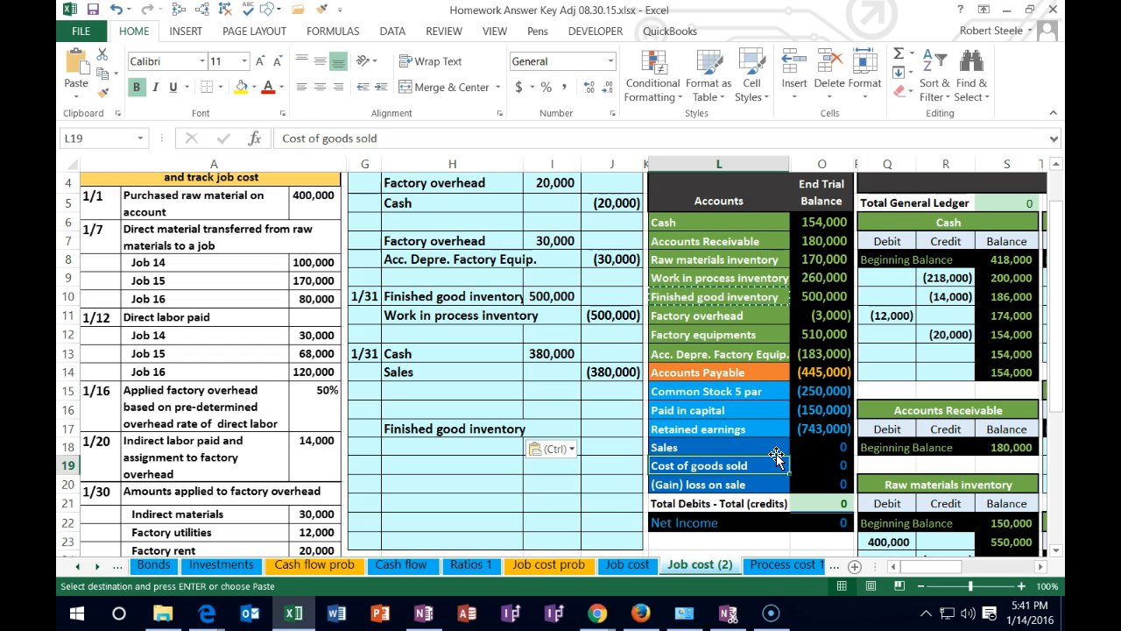
{"action": "right_click", "coordinate": [774, 457]}
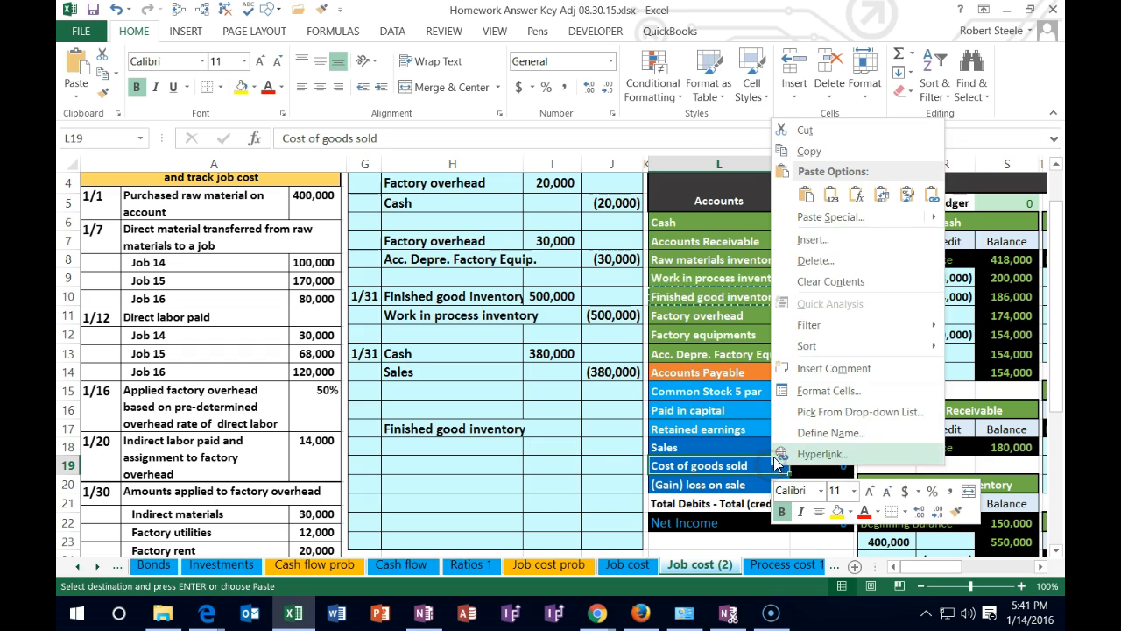
{"action": "left_click", "coordinate": [805, 151]}
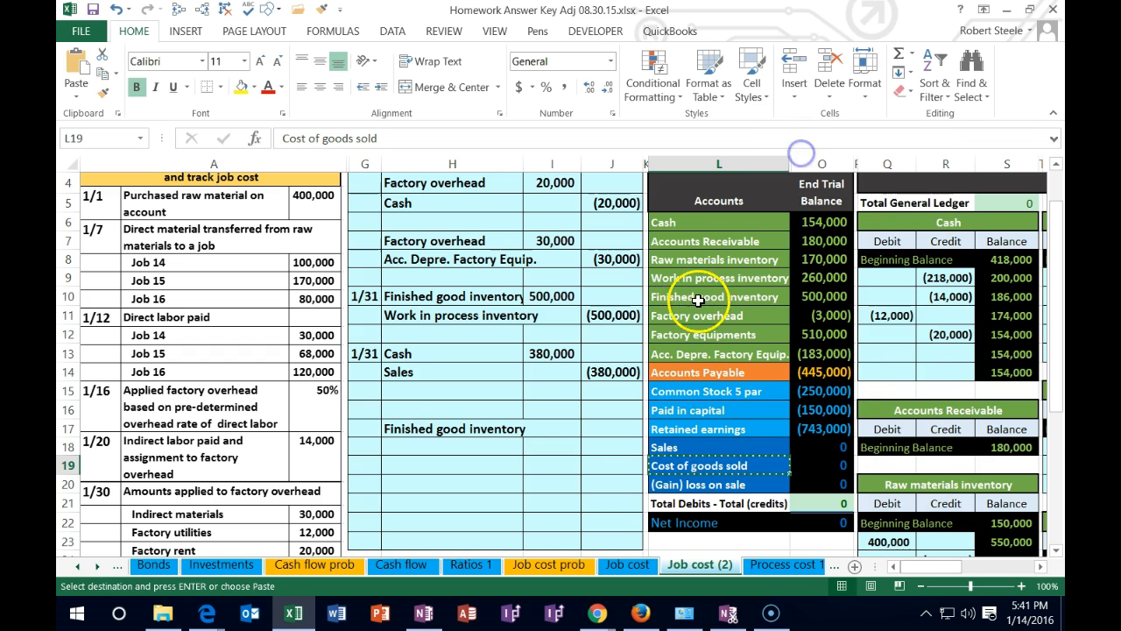
{"action": "left_click", "coordinate": [422, 411]}
{"action": "right_click", "coordinate": [422, 411]}
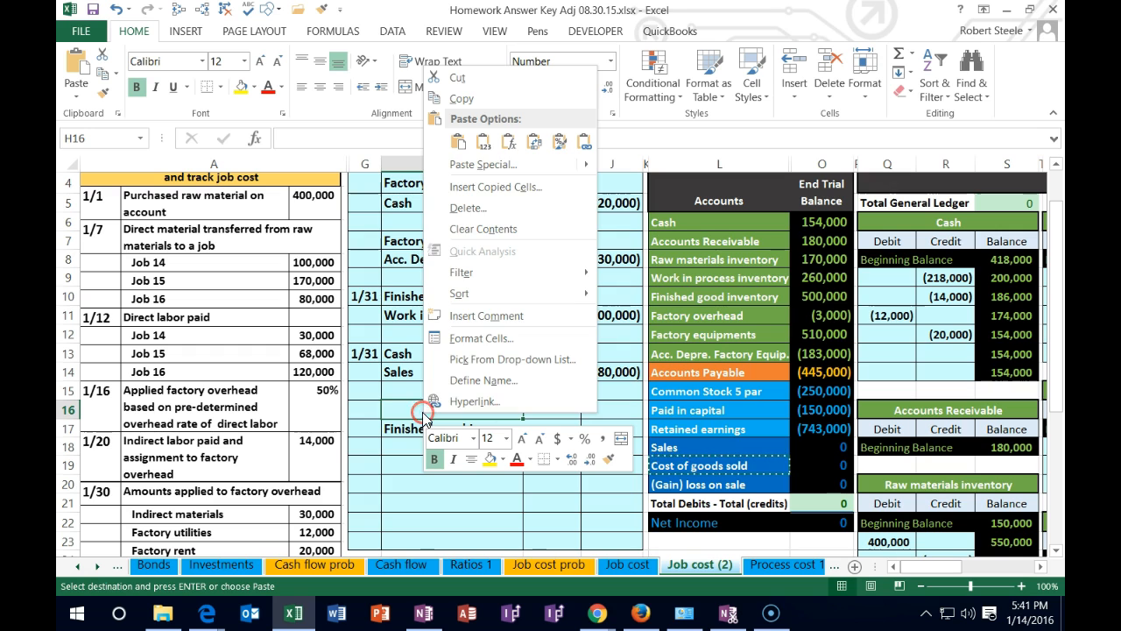
{"action": "left_click", "coordinate": [483, 142]}
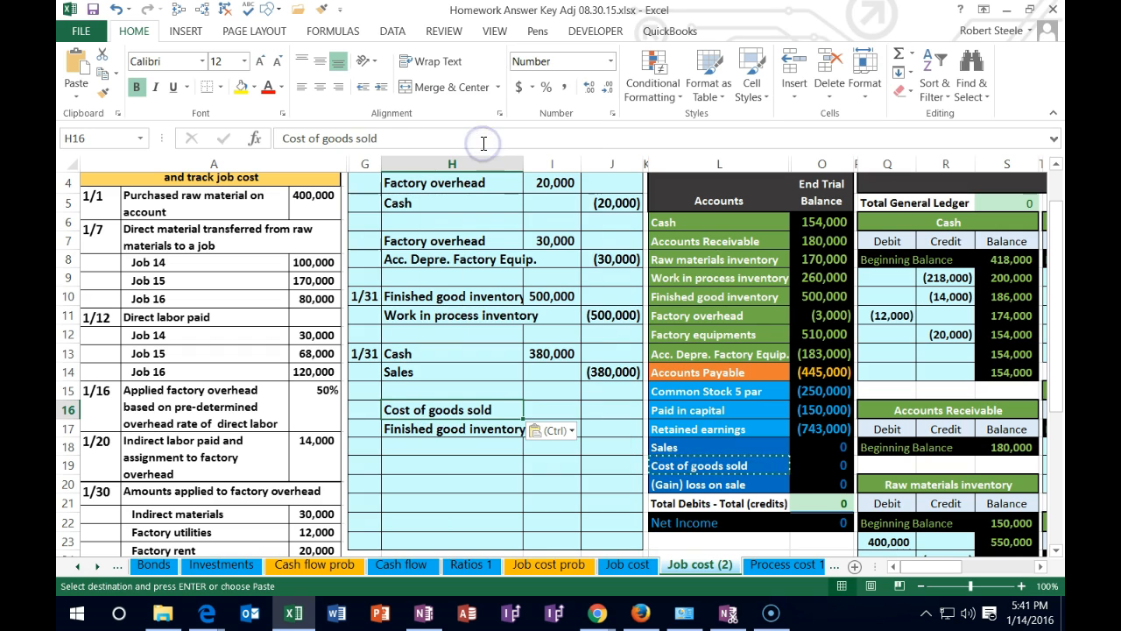
Review the Job 14 sale in the transaction list and bring the job cost record into view
{"action": "left_click", "coordinate": [536, 411]}
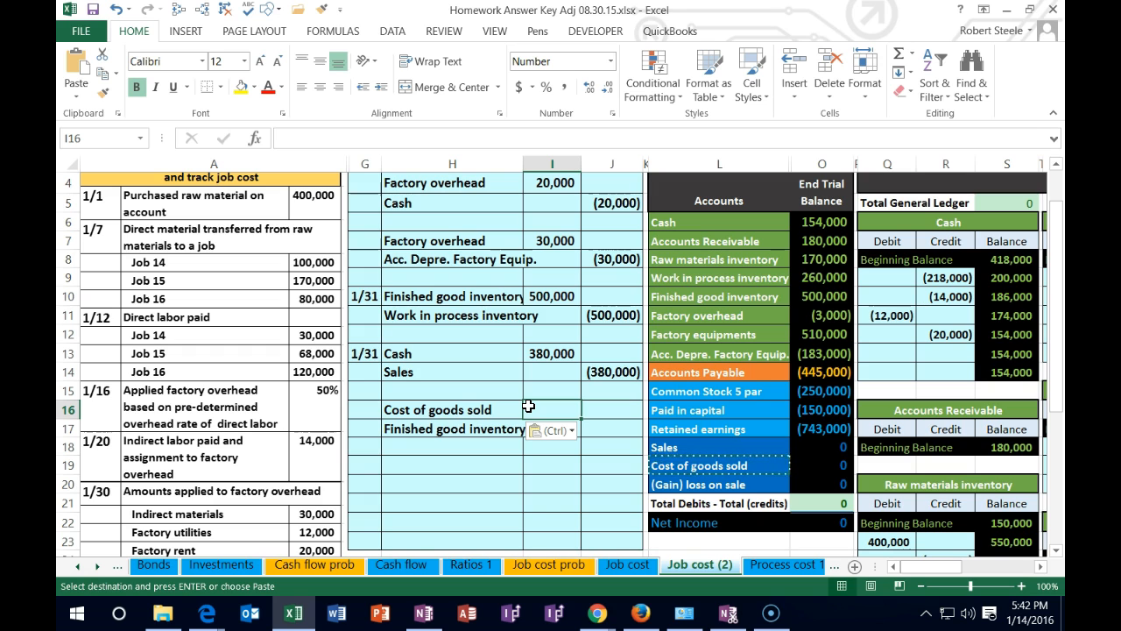
{"action": "scroll", "coordinate": [528, 406], "scroll_direction": "down", "scroll_amount": 3}
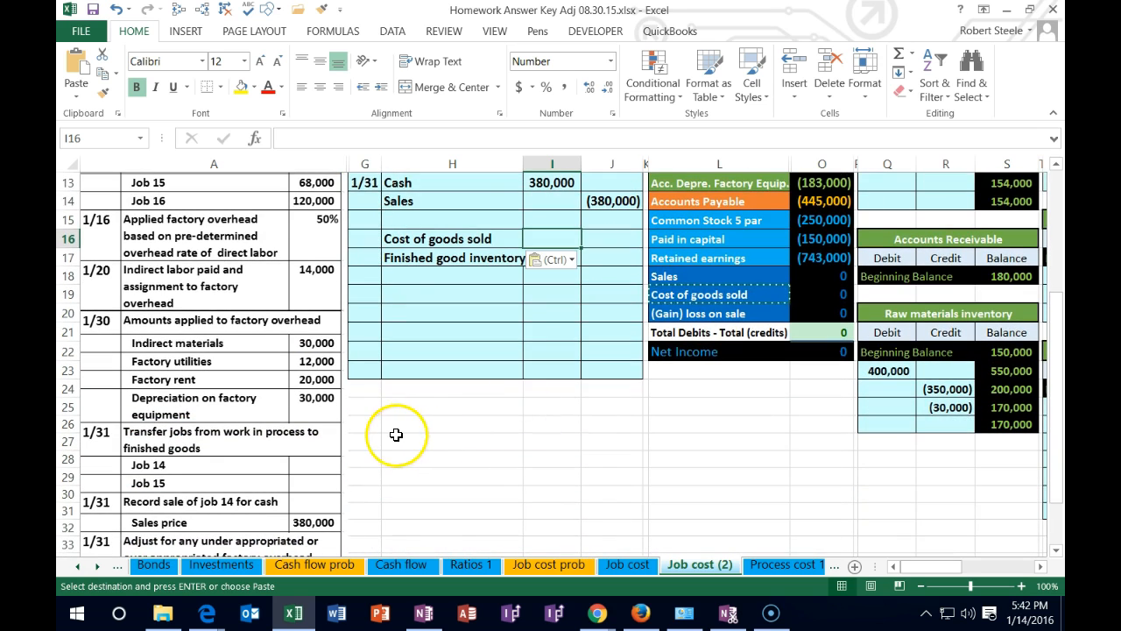
{"action": "scroll", "coordinate": [395, 437], "scroll_direction": "down", "scroll_amount": 1}
{"action": "key", "text": "ctrl+v"}
{"action": "scroll", "coordinate": [375, 443], "scroll_direction": "up", "scroll_amount": 4}
{"action": "left_click", "coordinate": [536, 313]}
{"action": "key", "text": "Right"}
{"action": "key", "text": "Right"}
{"action": "key", "text": "Right"}
{"action": "key", "text": "Right"}
{"action": "key", "text": "Right"}
{"action": "key", "text": "Right"}
{"action": "key", "text": "Right"}
{"action": "key", "text": "Right"}
{"action": "key", "text": "Right"}
{"action": "key", "text": "Right"}
{"action": "key", "text": "Right"}
{"action": "key", "text": "Right"}
{"action": "key", "text": "Right"}
{"action": "key", "text": "Right"}
{"action": "key", "text": "Right"}
{"action": "key", "text": "Right"}
{"action": "key", "text": "Right"}
{"action": "key", "text": "Right"}
{"action": "key", "text": "Right"}
{"action": "key", "text": "Right"}
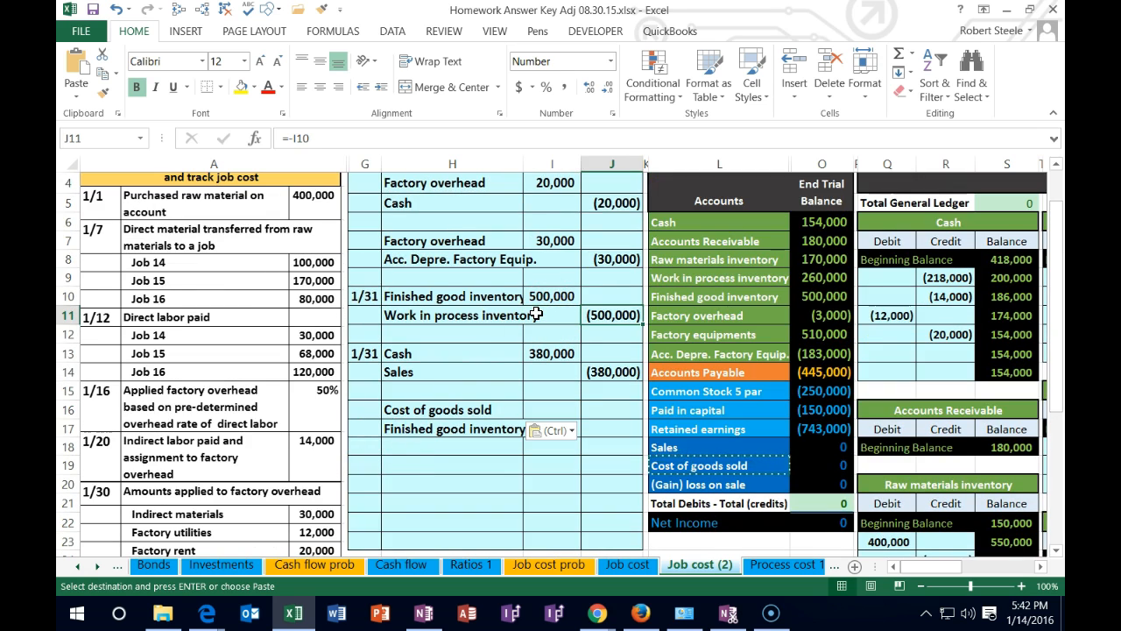
{"action": "key", "text": "Right"}
{"action": "key", "text": "Right"}
{"action": "key", "text": "Right"}
{"action": "key", "text": "Right"}
{"action": "key", "text": "Right"}
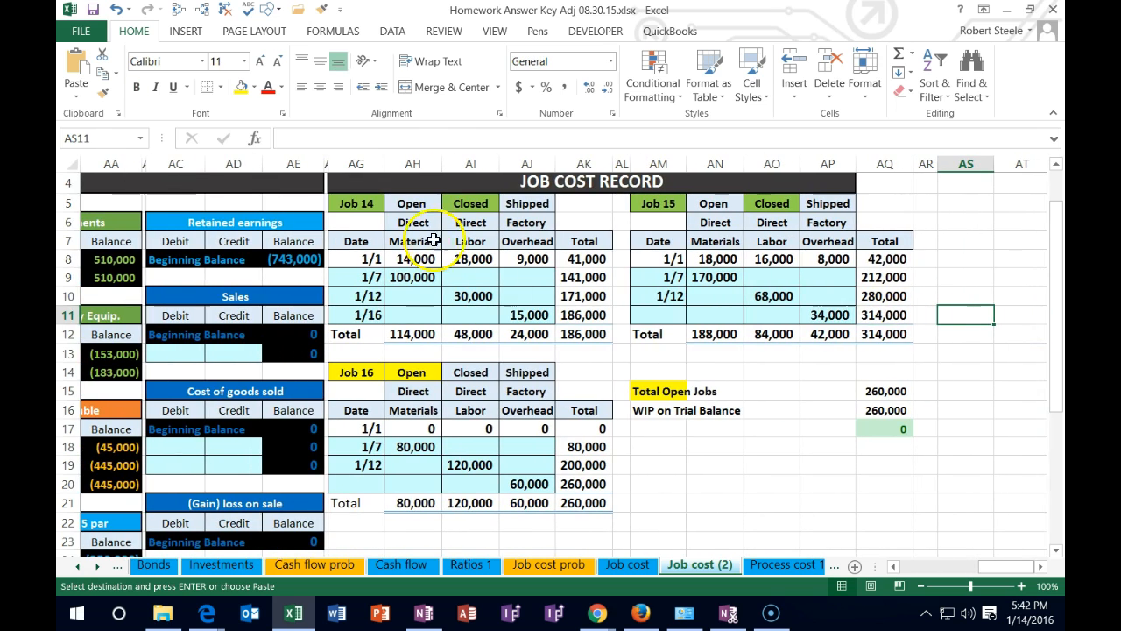
Fill the Job 14 heading cell AG5 in the job cost record with blue
{"action": "right_click", "coordinate": [372, 204]}
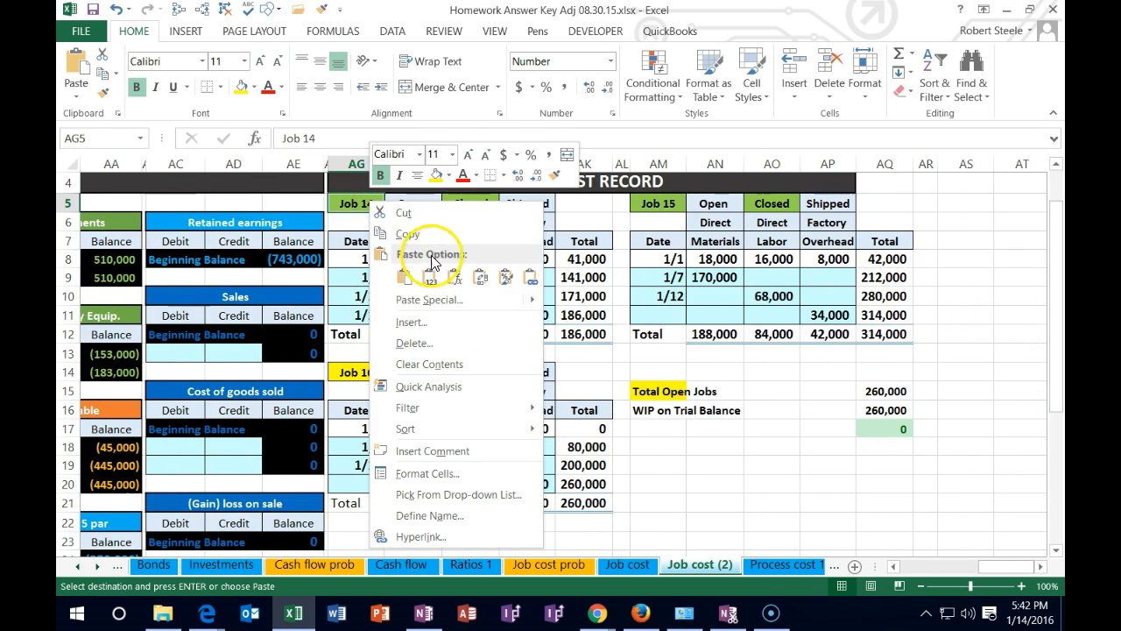
{"action": "mouse_move", "coordinate": [438, 297]}
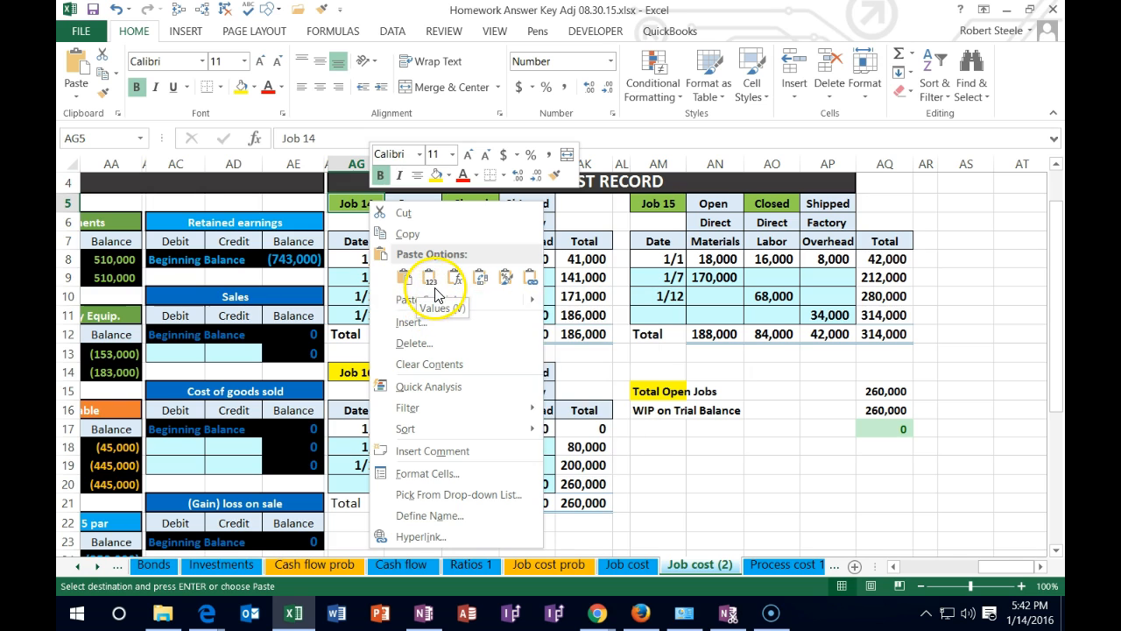
{"action": "left_click", "coordinate": [449, 178]}
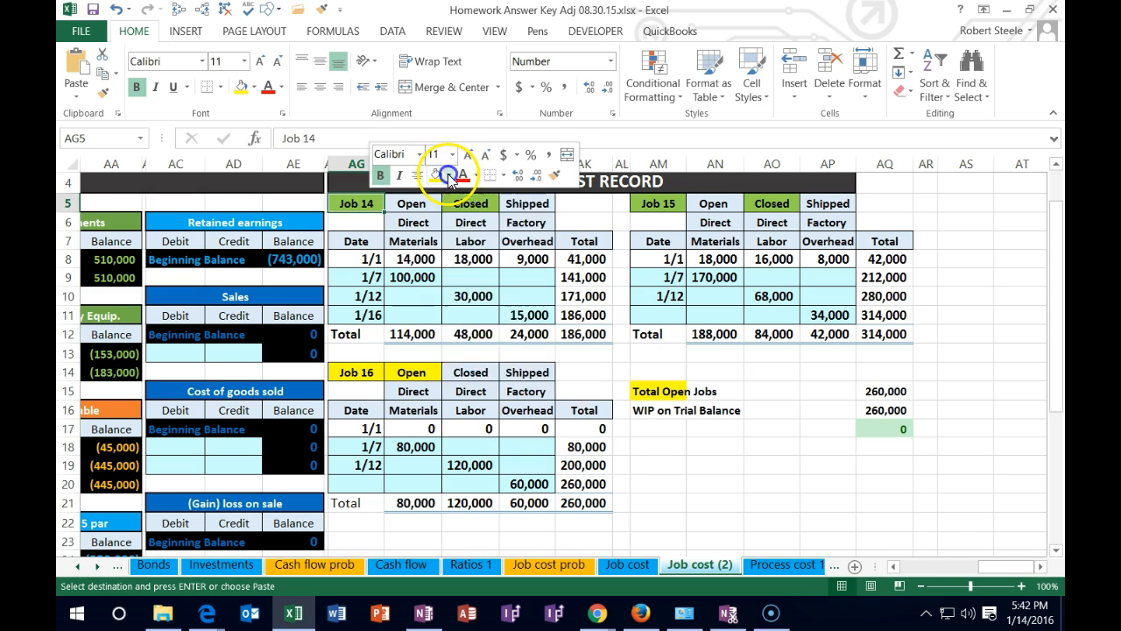
{"action": "left_click", "coordinate": [517, 302]}
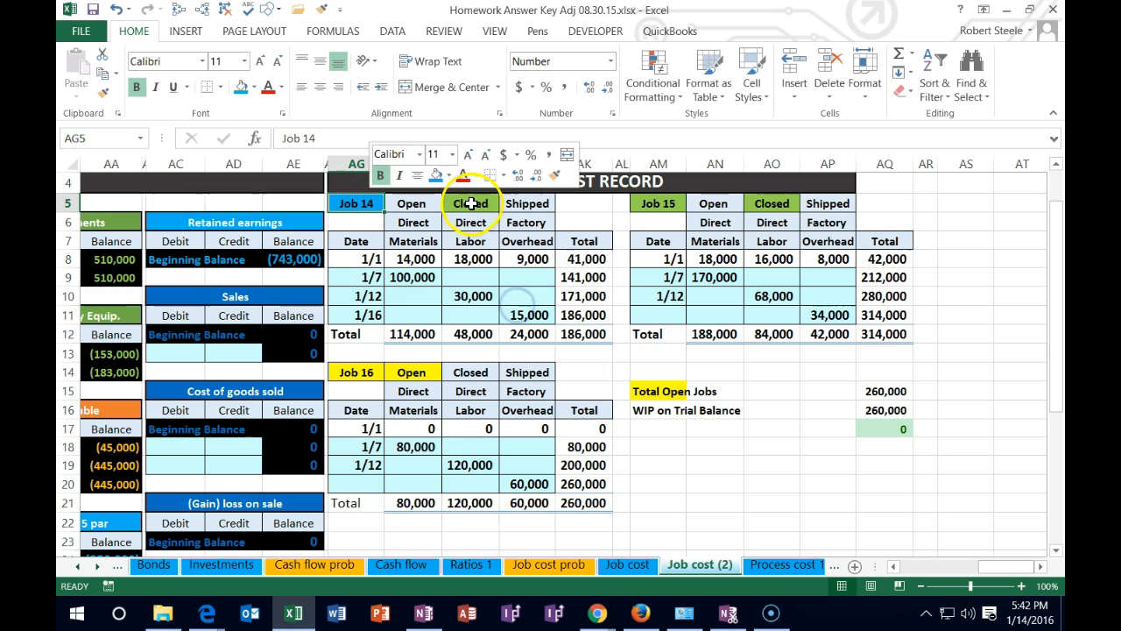
Copy the formatting of Job 14's Open cell AH5 onto its Closed cell AI5 to remove the green highlight
{"action": "left_click", "coordinate": [471, 204]}
{"action": "right_click", "coordinate": [474, 203]}
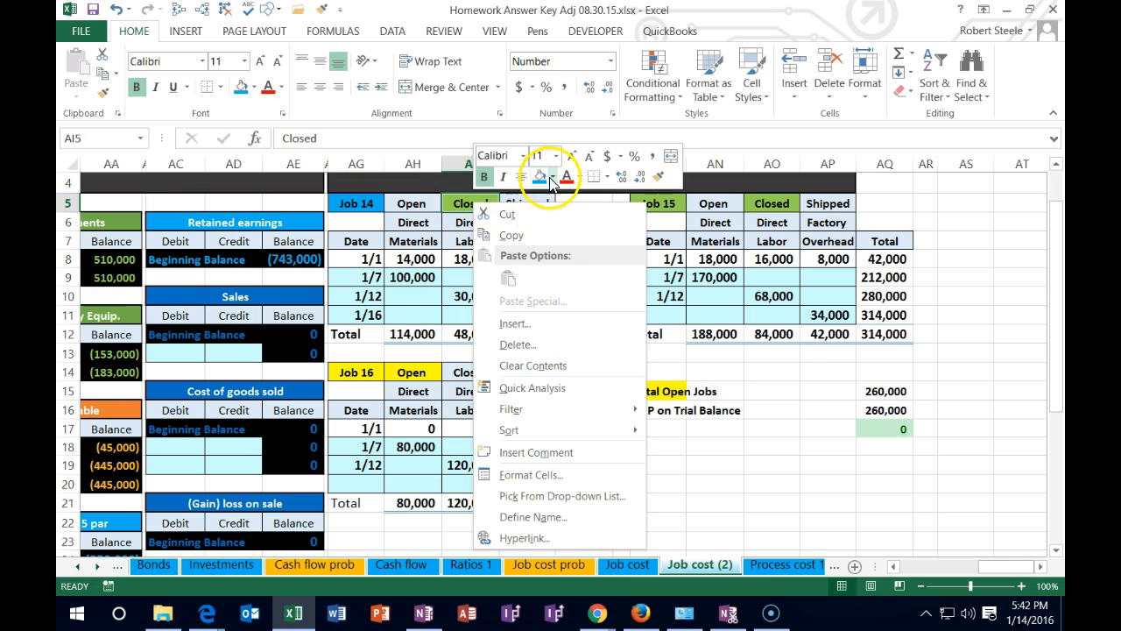
{"action": "left_click", "coordinate": [426, 198]}
{"action": "left_click", "coordinate": [420, 203]}
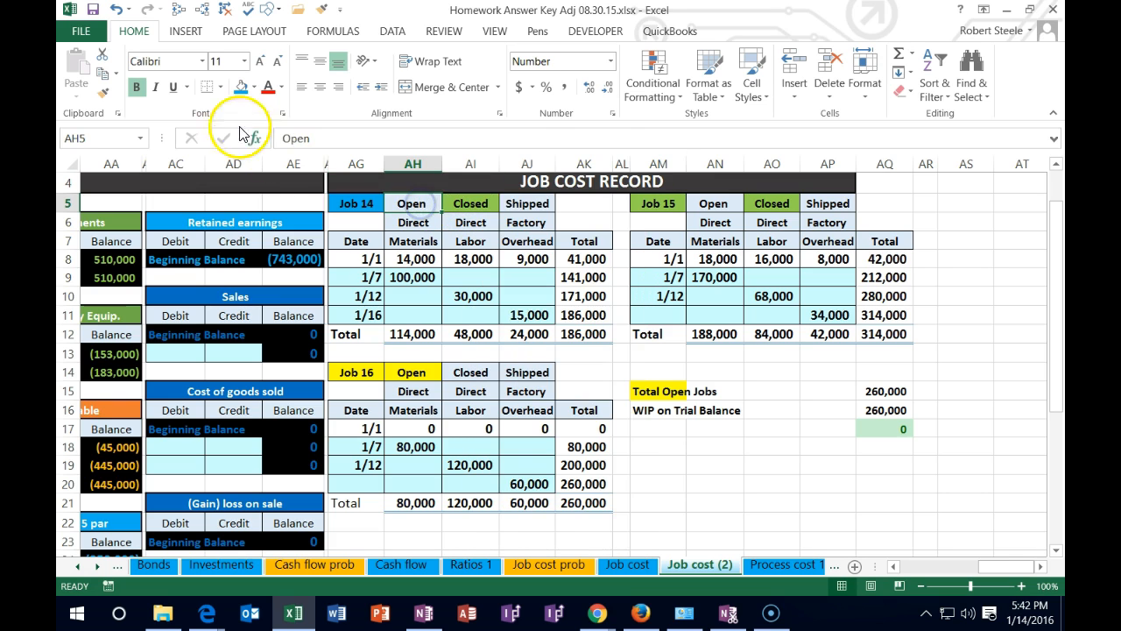
{"action": "left_click", "coordinate": [102, 91]}
{"action": "left_click", "coordinate": [454, 203]}
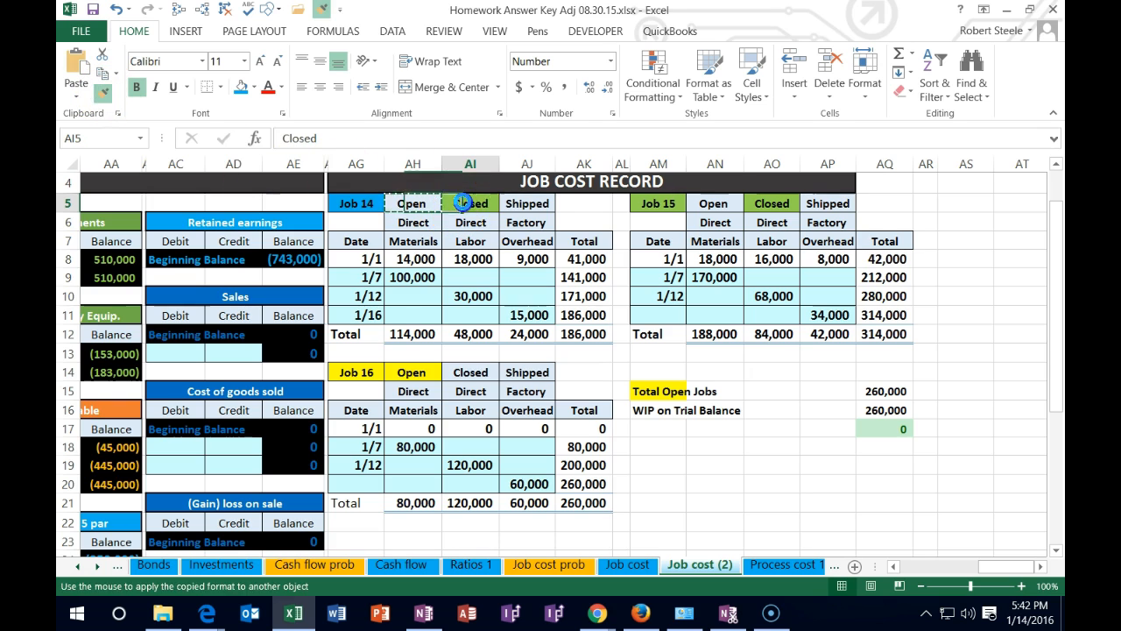
Fill Job 14's Shipped cell AJ5 with blue to mark the job as shipped
{"action": "left_click", "coordinate": [525, 203]}
{"action": "right_click", "coordinate": [531, 202]}
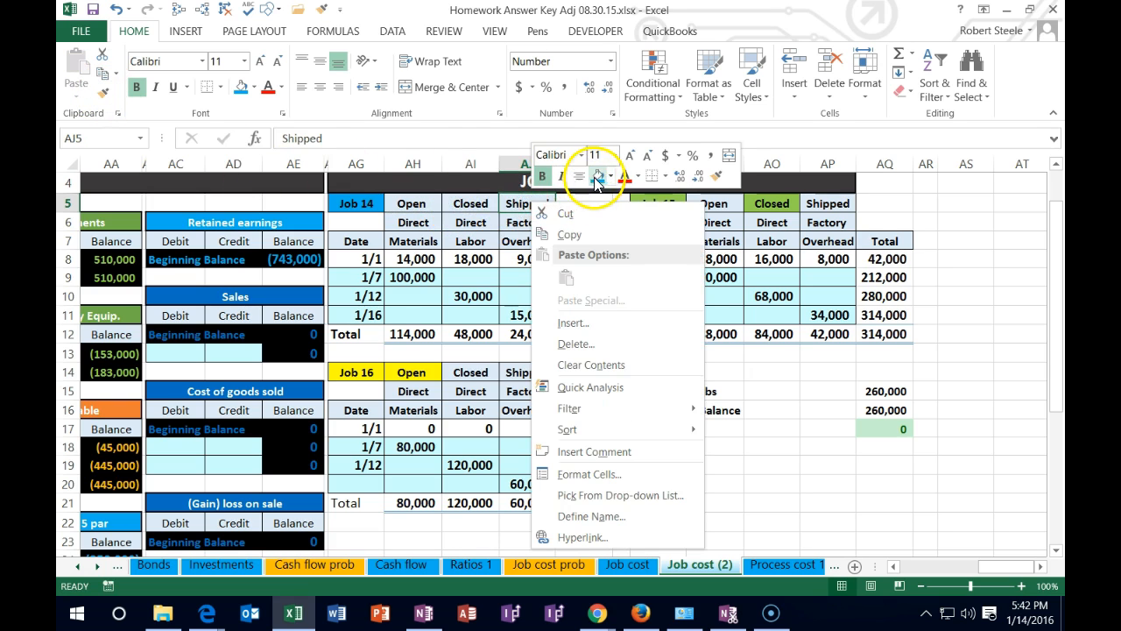
{"action": "key", "text": "Escape"}
{"action": "left_click", "coordinate": [532, 271]}
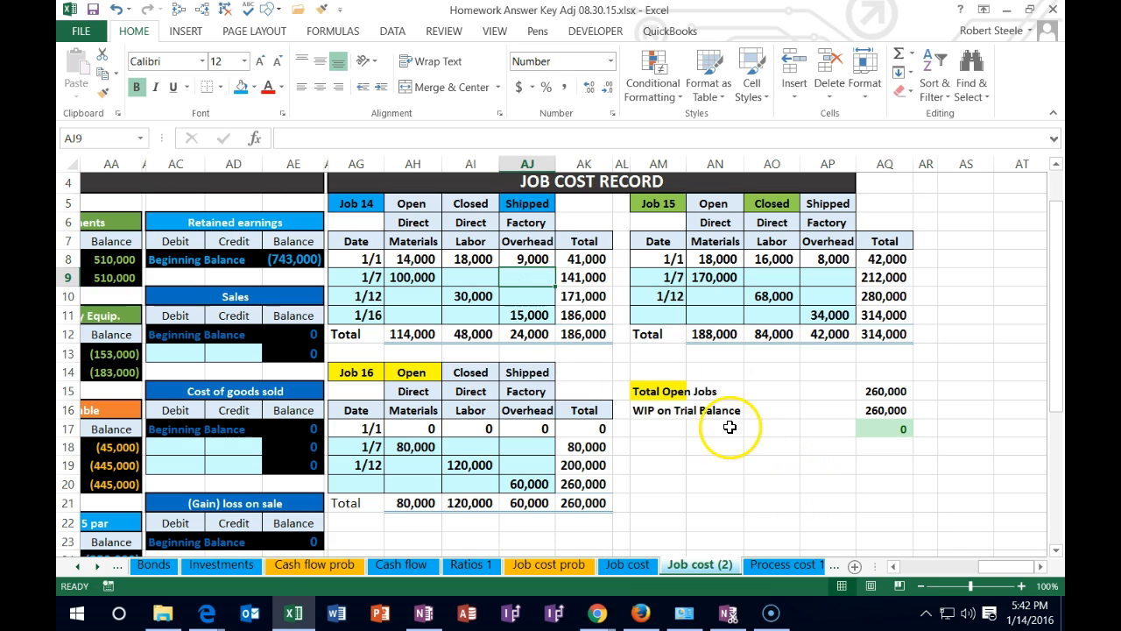
Examine Job 14's total cost and its materials, labor and overhead columns in the job cost record
{"action": "left_click", "coordinate": [597, 333]}
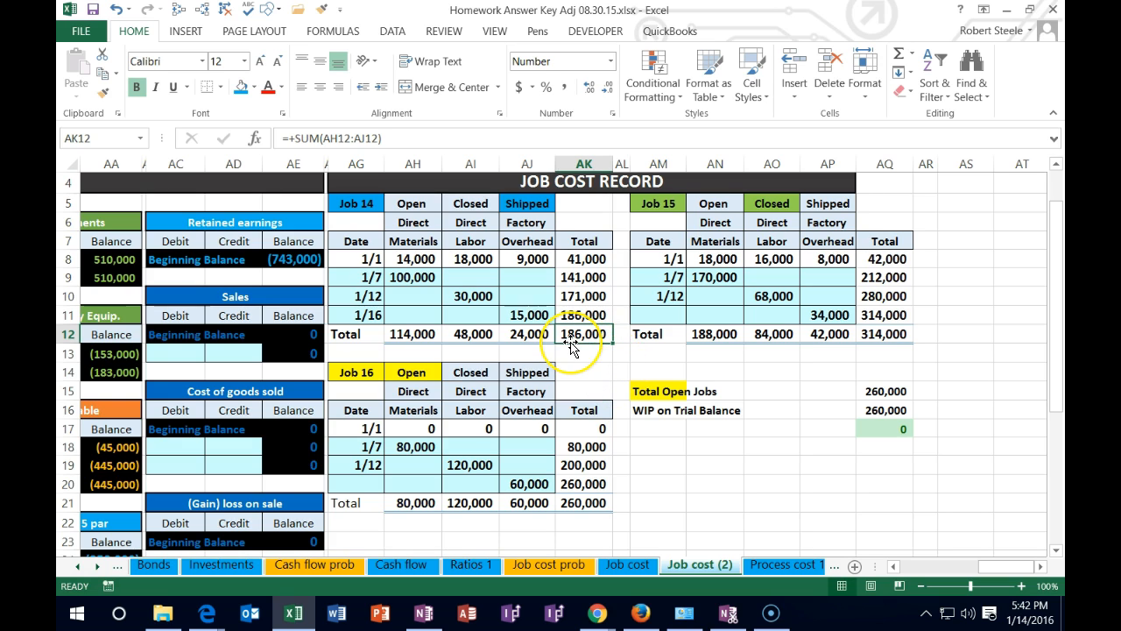
{"action": "left_click", "coordinate": [413, 241]}
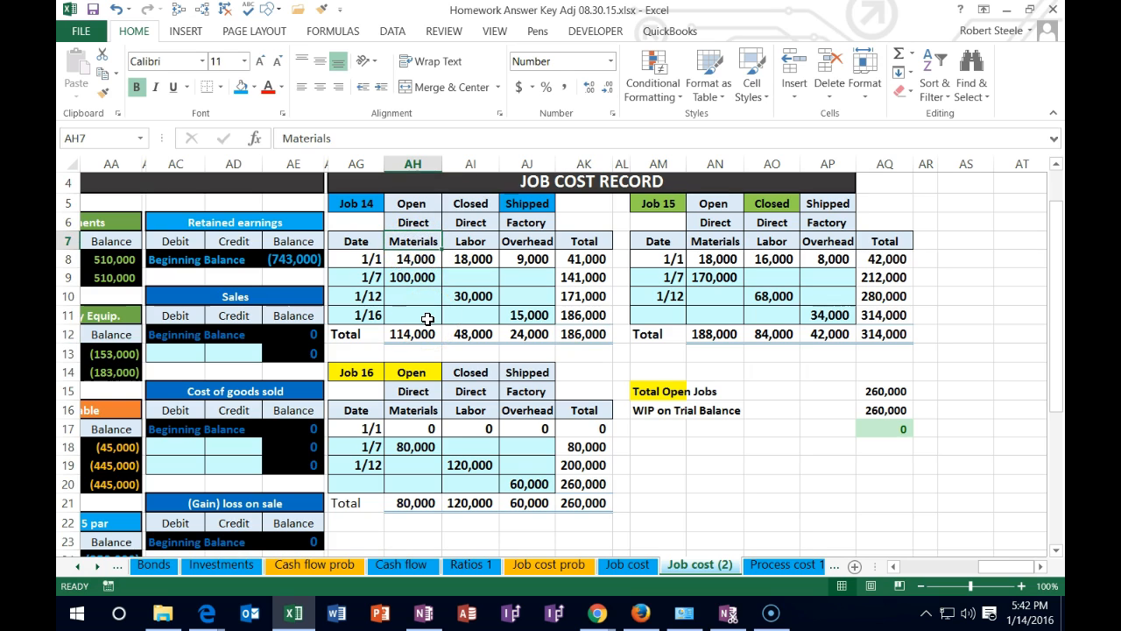
{"action": "key", "text": "Right"}
{"action": "key", "text": "Right"}
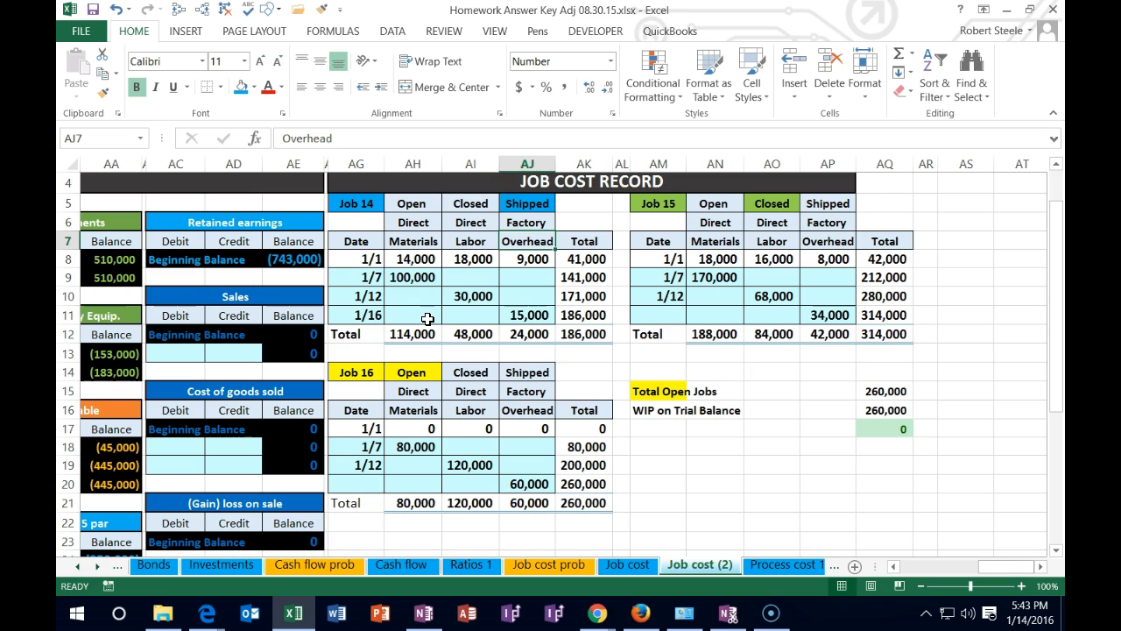
{"action": "key", "text": "Left"}
{"action": "key", "text": "Left"}
{"action": "key", "text": "Left"}
{"action": "key", "text": "Left"}
{"action": "key", "text": "Left"}
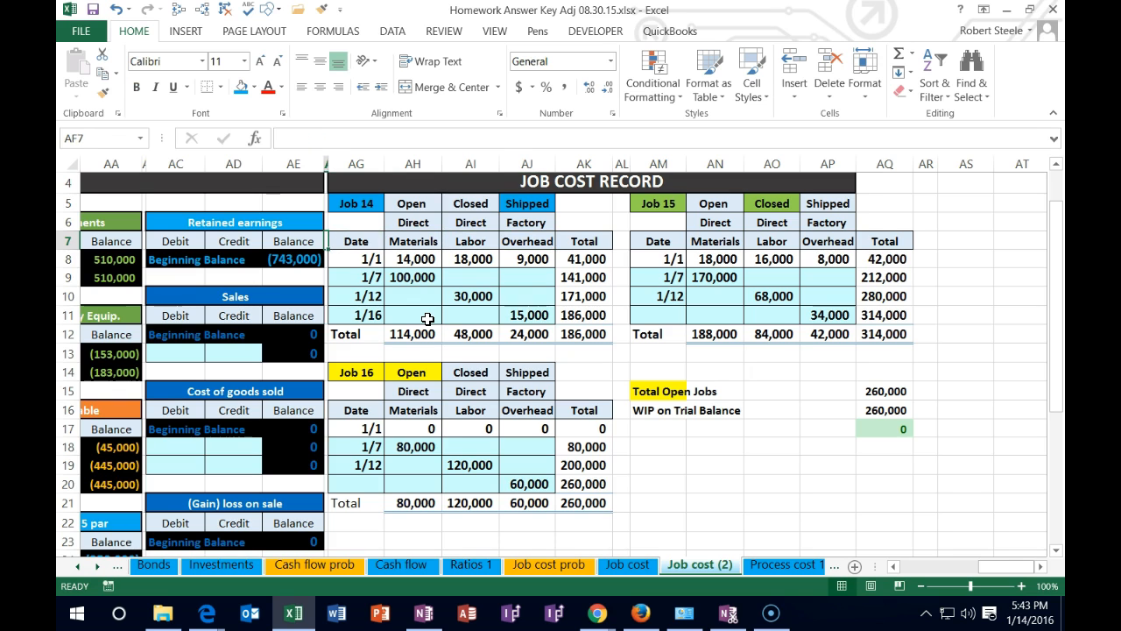
Complete the cost of goods sold journal entry with a 186,000 debit in I16 and a negative formula referencing it in J17
{"action": "key", "text": "Home"}
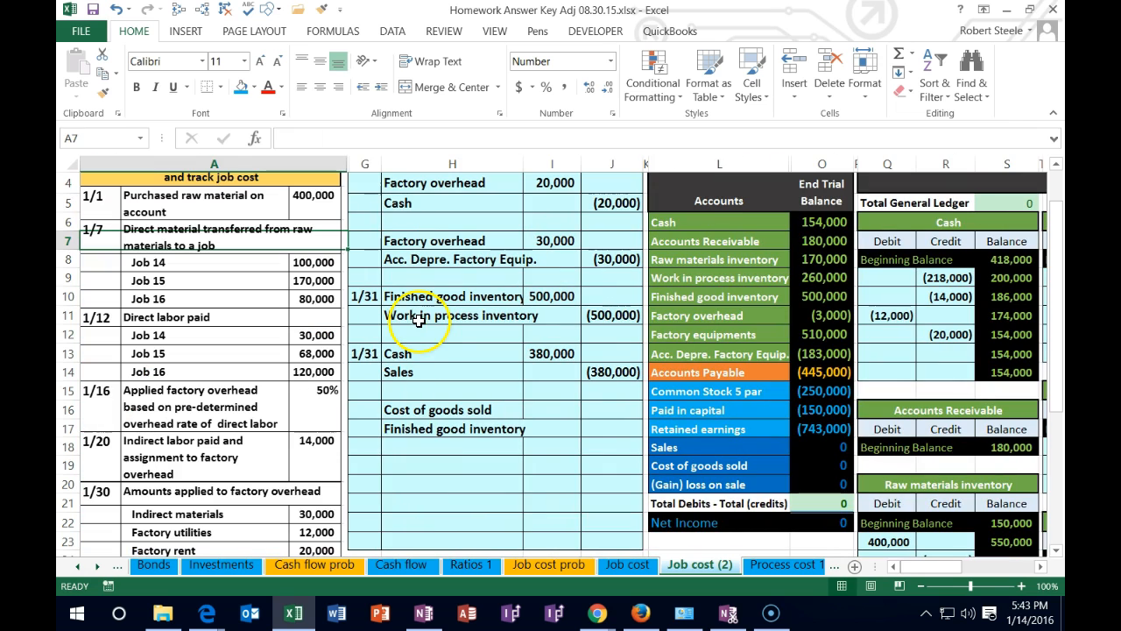
{"action": "left_click", "coordinate": [566, 405]}
{"action": "type", "text": "186,000"}
{"action": "key", "text": "Return"}
{"action": "key", "text": "Right"}
{"action": "type", "text": "-"}
{"action": "key", "text": "Left"}
{"action": "key", "text": "Up"}
{"action": "key", "text": "Return"}
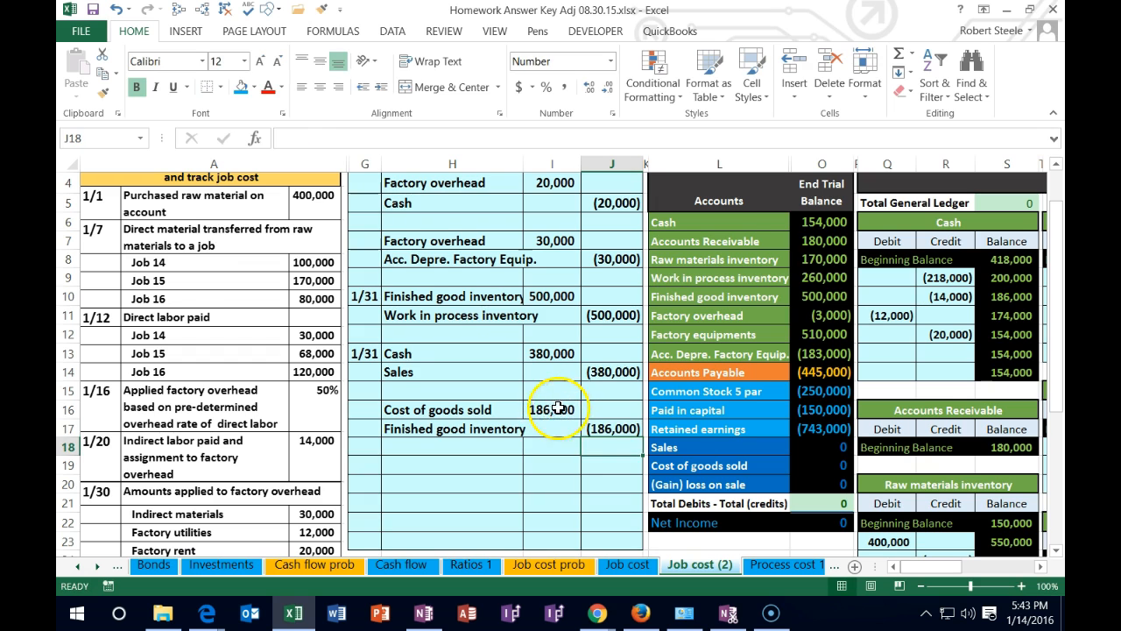
Review both Job 14 sale entries and post the cash debit to the Cash ledger by linking Q13 to I13
{"action": "scroll", "coordinate": [558, 408], "scroll_direction": "down", "scroll_amount": 2}
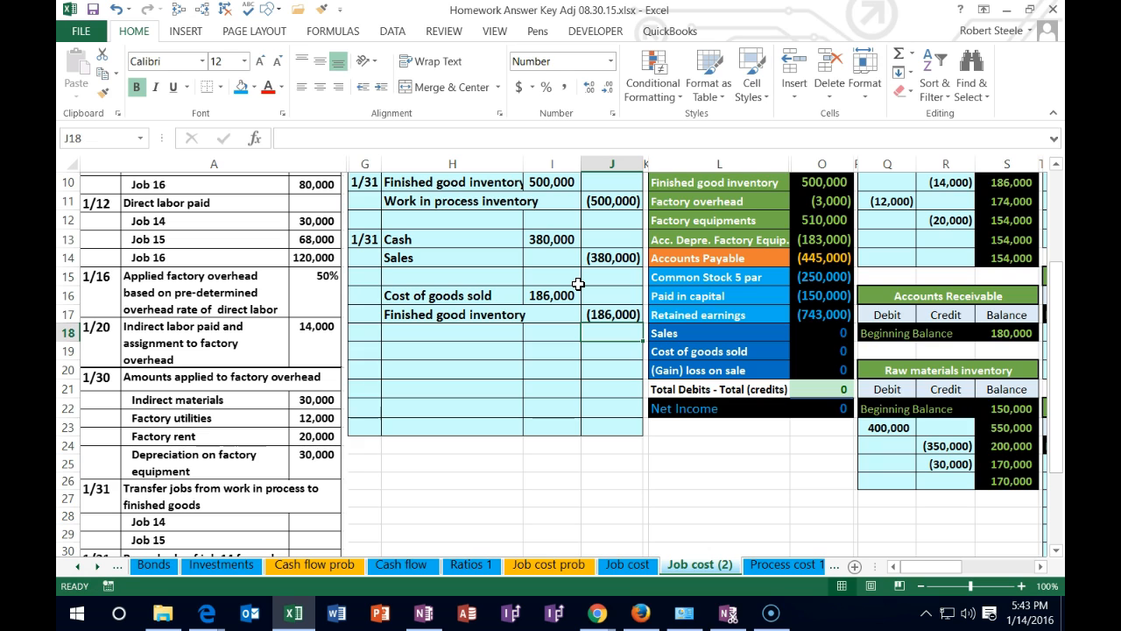
{"action": "left_click_drag", "start_coordinate": [476, 239], "coordinate": [602, 254]}
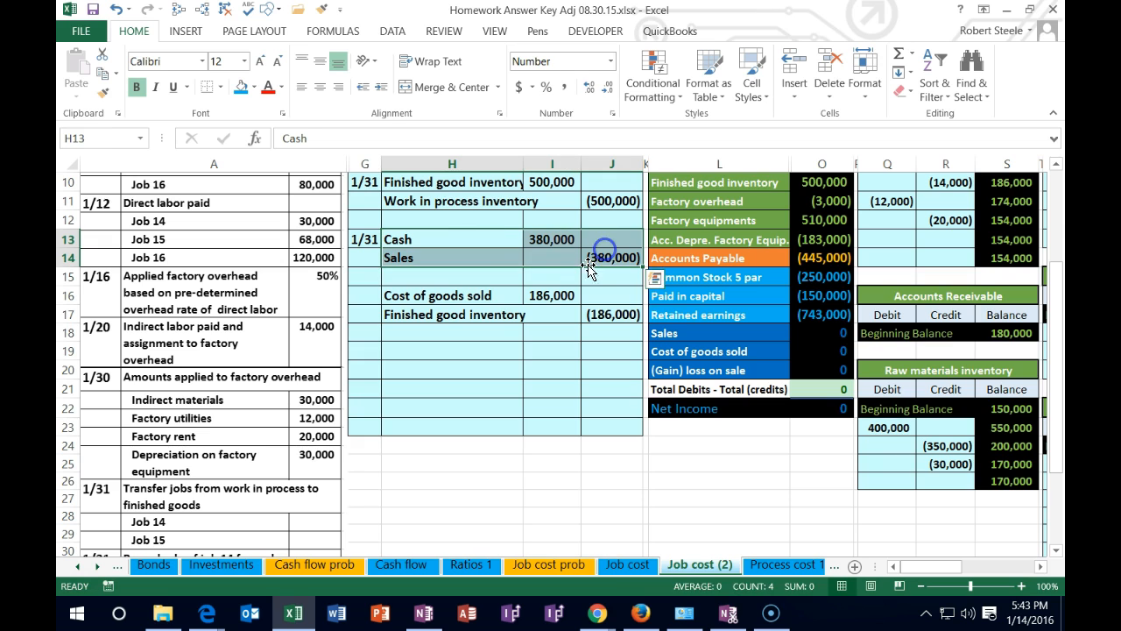
{"action": "left_click_drag", "start_coordinate": [447, 298], "coordinate": [586, 315]}
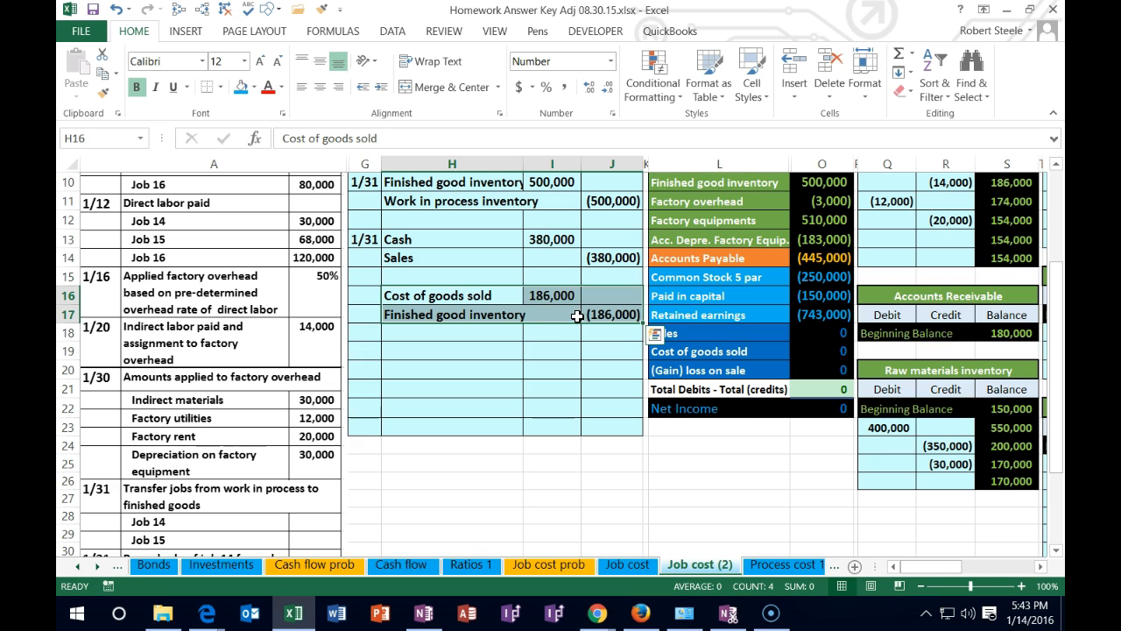
{"action": "left_click", "coordinate": [923, 586]}
{"action": "left_click", "coordinate": [922, 586]}
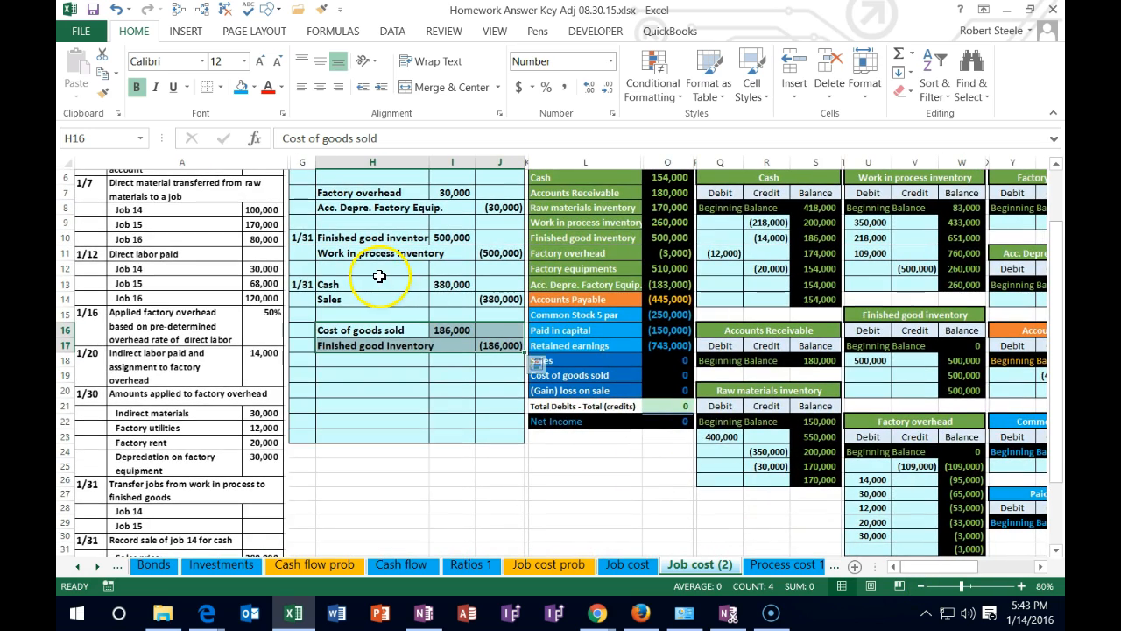
{"action": "left_click_drag", "start_coordinate": [379, 279], "coordinate": [451, 284]}
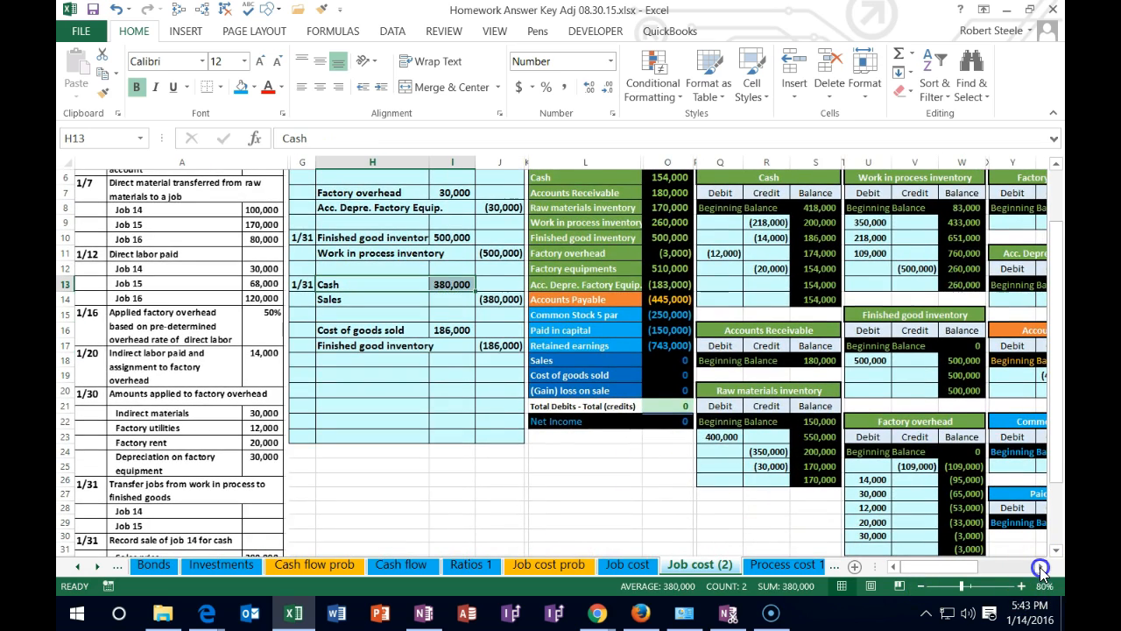
{"action": "left_click", "coordinate": [1041, 568]}
{"action": "scroll", "coordinate": [241, 289], "scroll_direction": "up", "scroll_amount": 1}
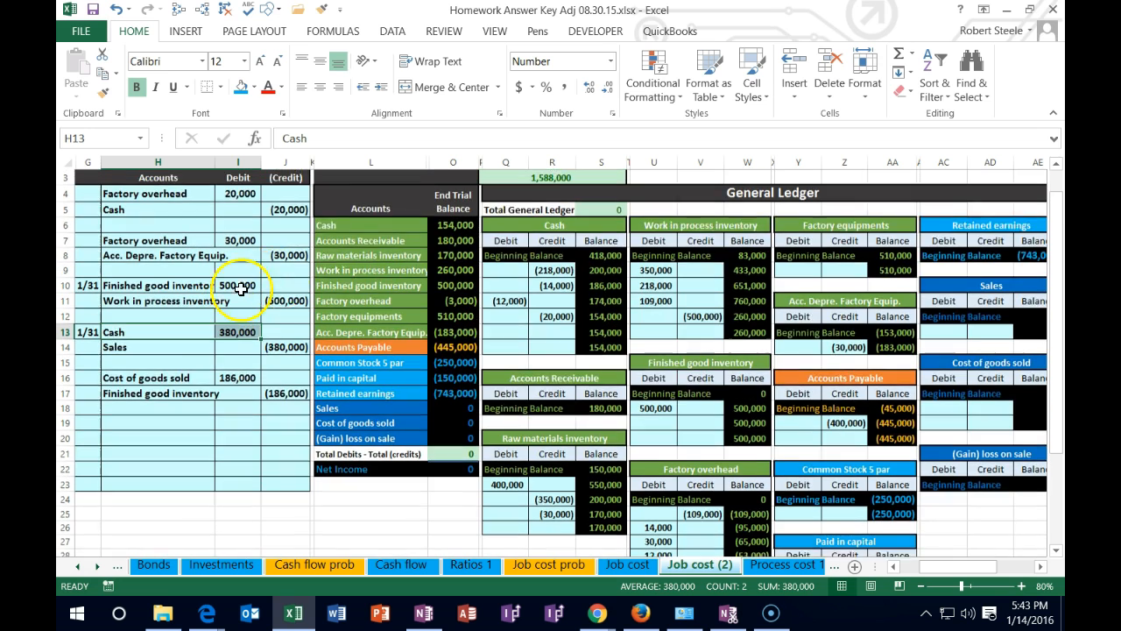
{"action": "left_click_drag", "start_coordinate": [326, 226], "coordinate": [452, 228]}
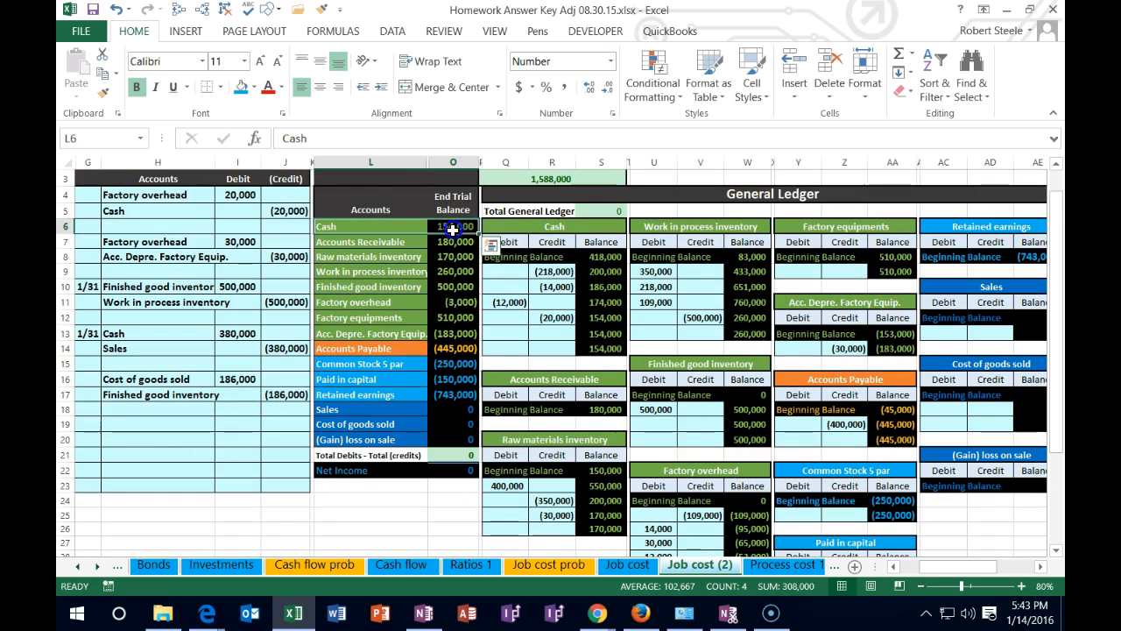
{"action": "left_click", "coordinate": [511, 334]}
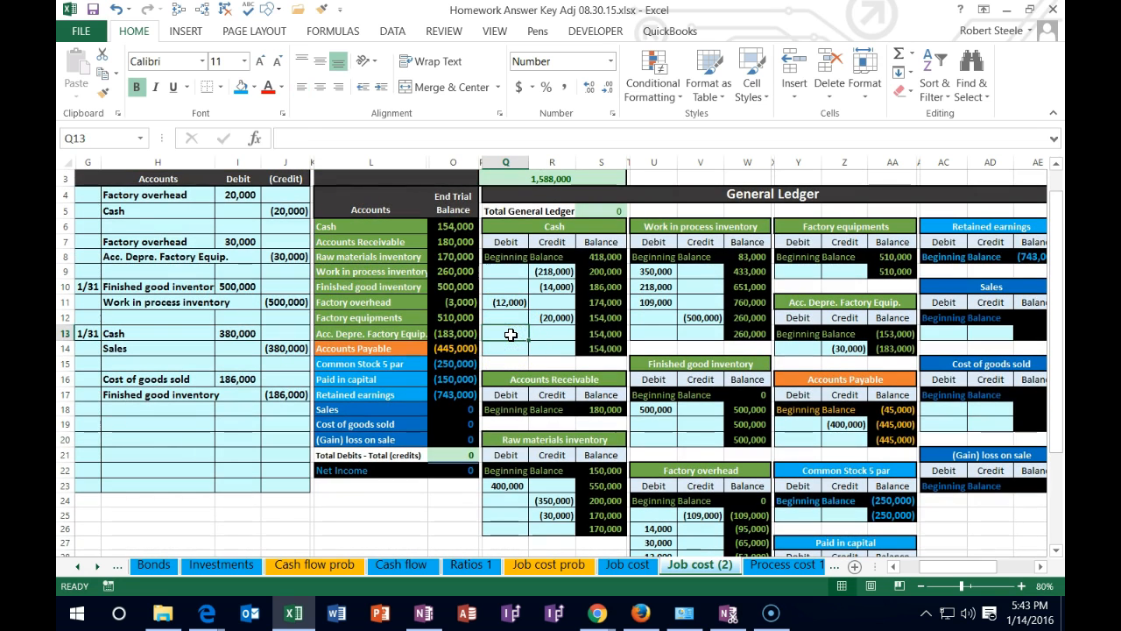
{"action": "type", "text": "="}
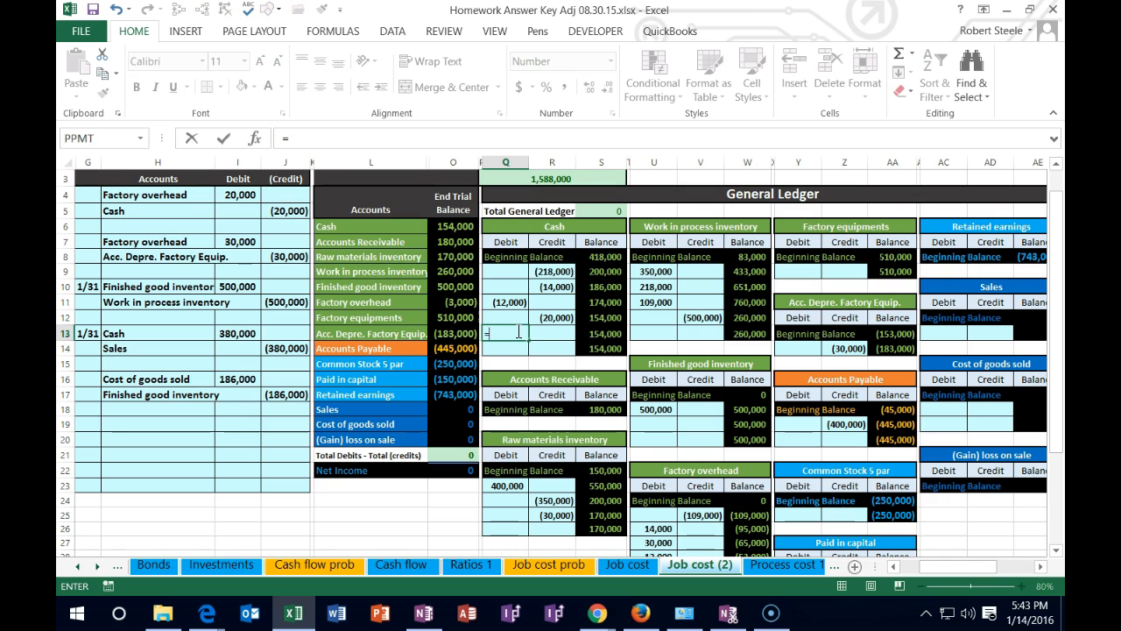
{"action": "left_click", "coordinate": [233, 333]}
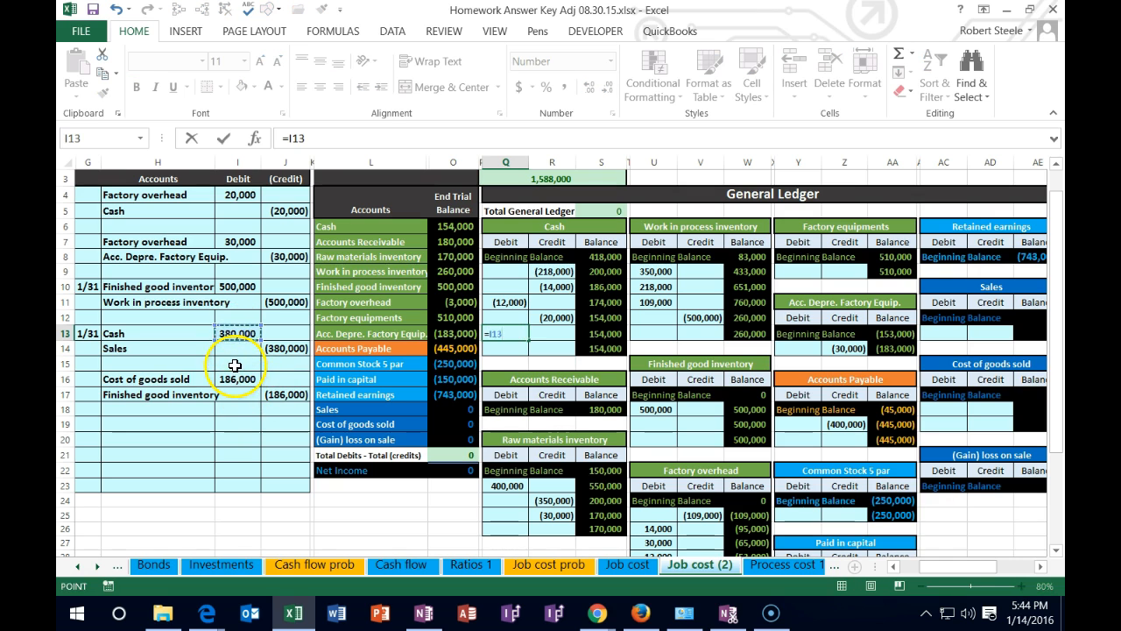
{"action": "key", "text": "Return"}
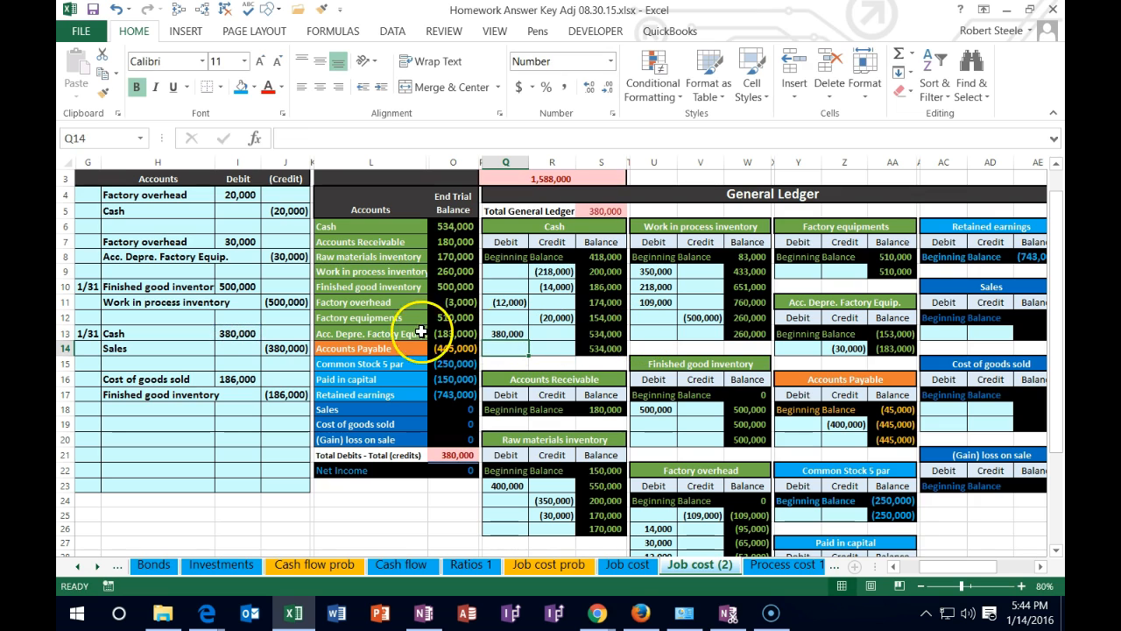
Post the sales credit to the Sales ledger by linking AD13 to J14, and check Net Income in the trial balance
{"action": "left_click_drag", "start_coordinate": [171, 349], "coordinate": [263, 348]}
{"action": "left_click_drag", "start_coordinate": [333, 409], "coordinate": [438, 413]}
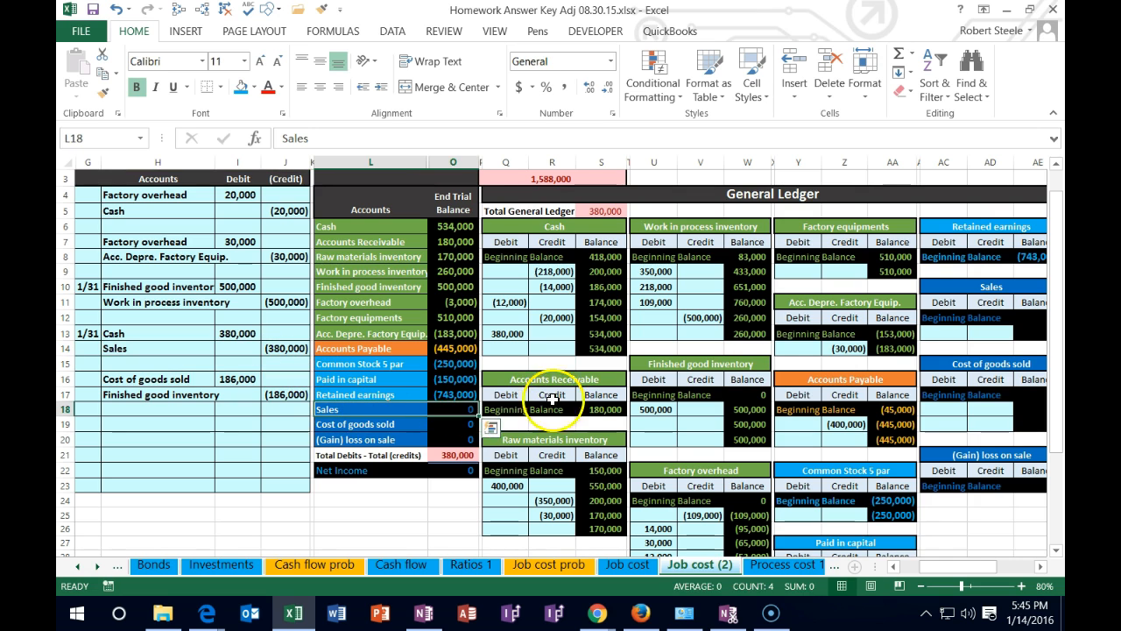
{"action": "left_click", "coordinate": [988, 333]}
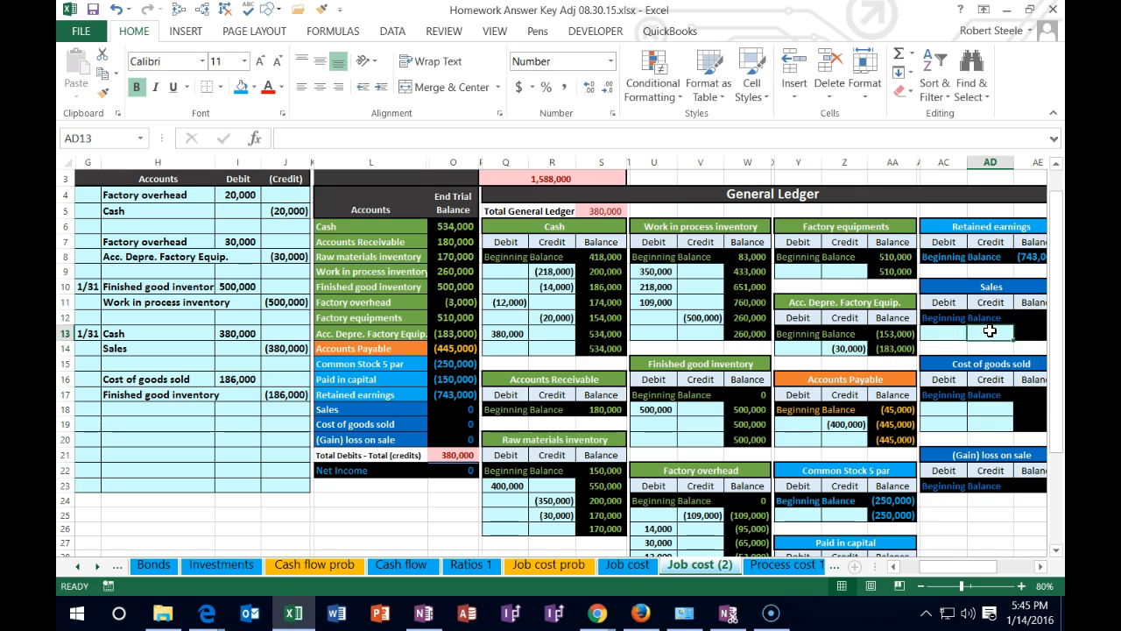
{"action": "type", "text": "="}
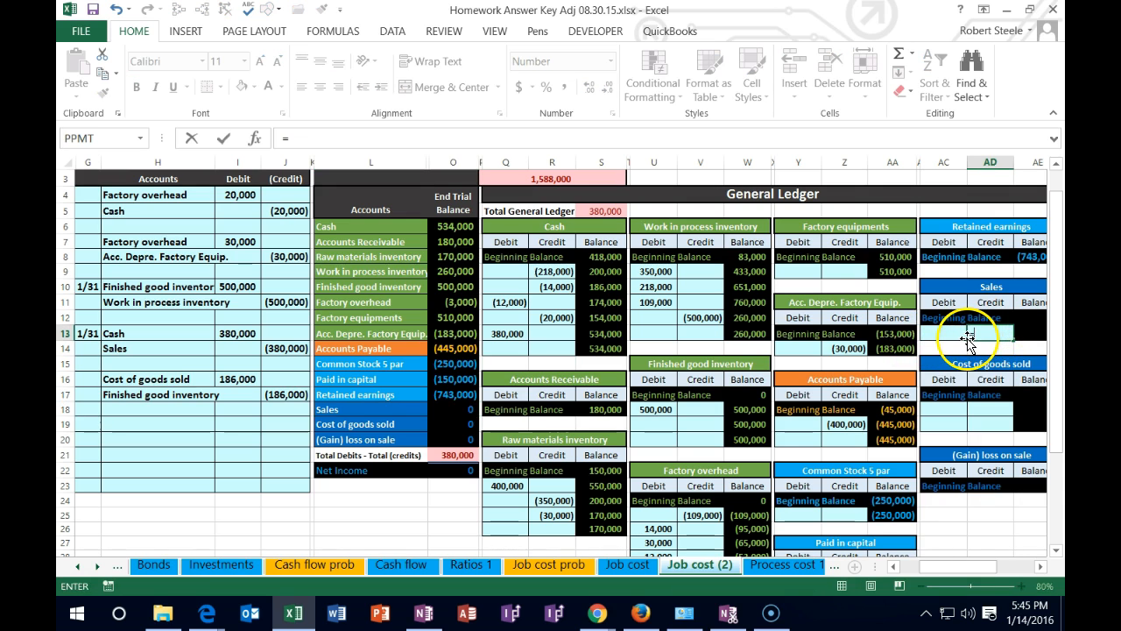
{"action": "left_click", "coordinate": [289, 349]}
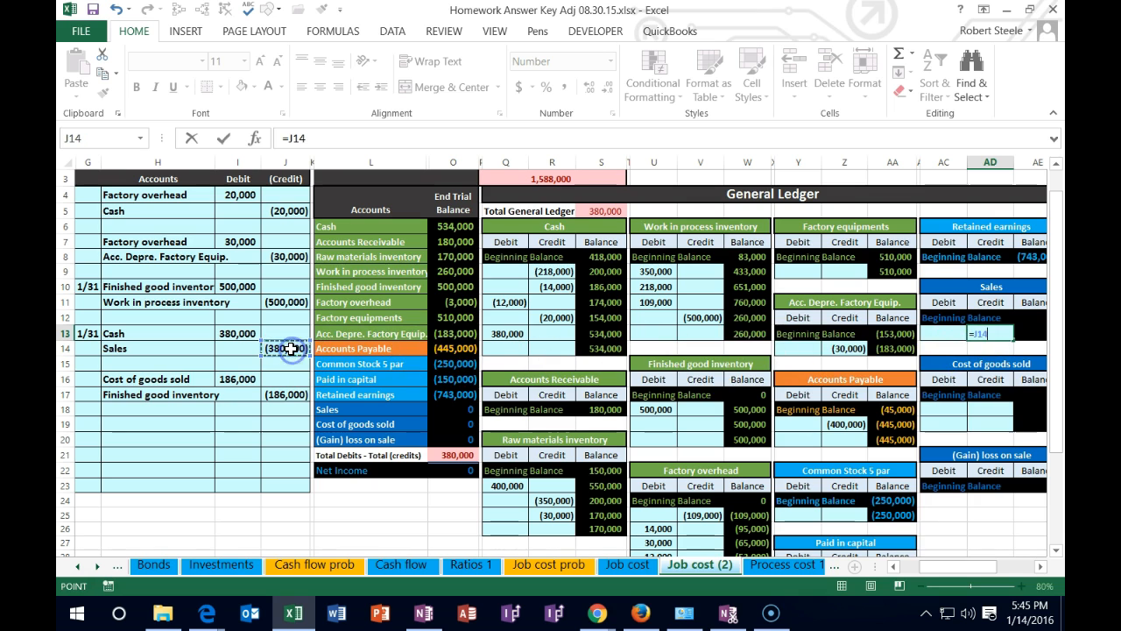
{"action": "key", "text": "Return"}
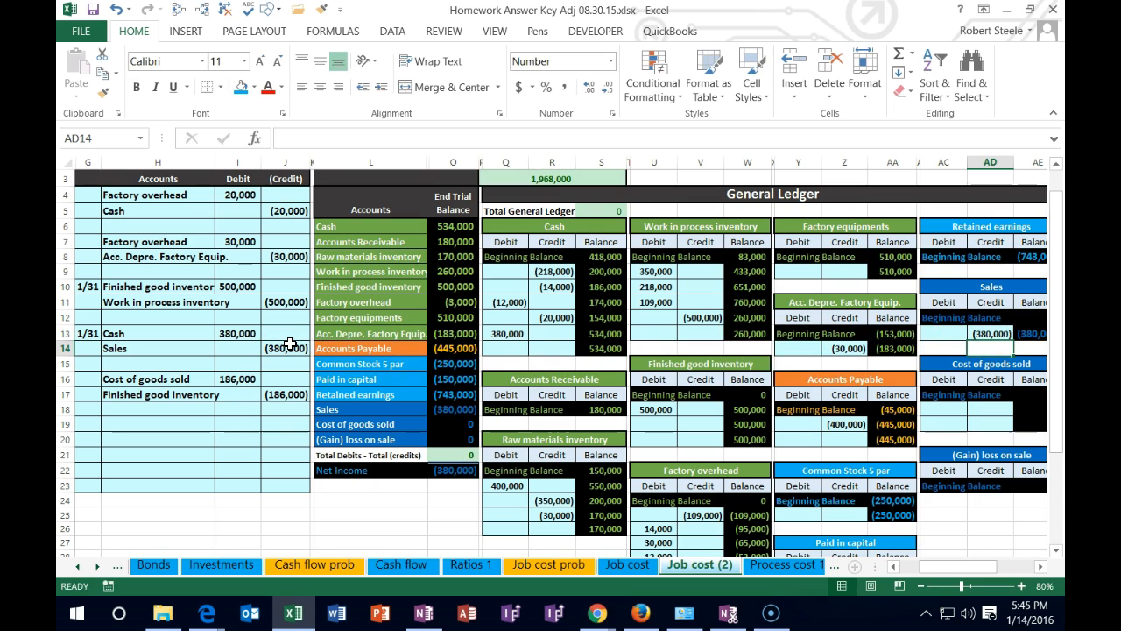
{"action": "left_click_drag", "start_coordinate": [329, 409], "coordinate": [431, 417]}
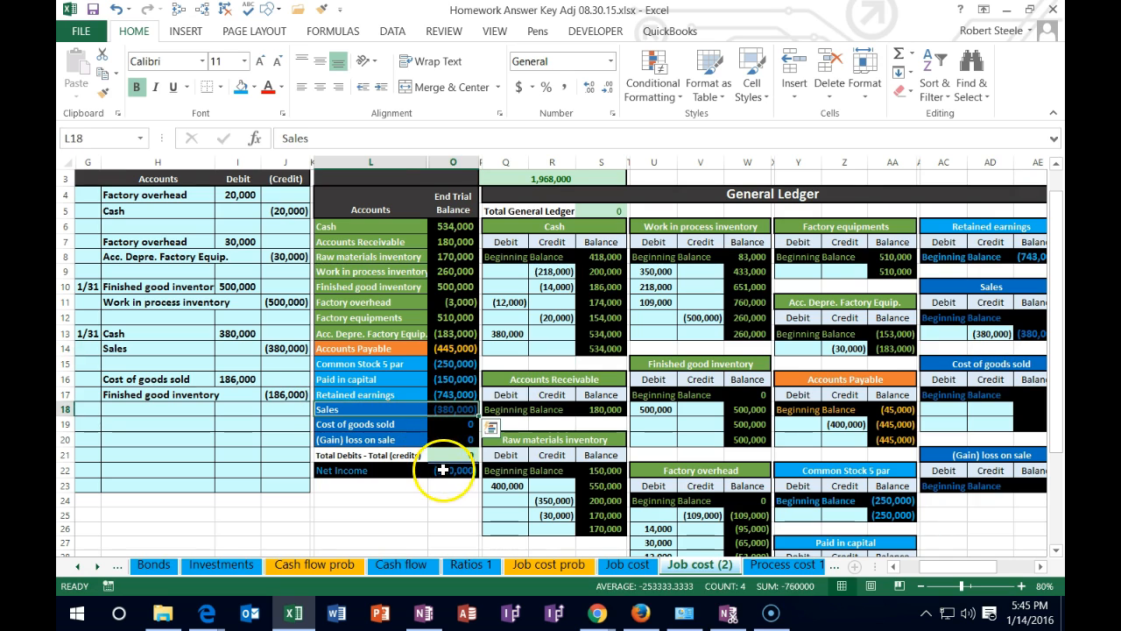
{"action": "left_click", "coordinate": [442, 471]}
{"action": "key", "text": "alt+equal"}
{"action": "key", "text": "Return"}
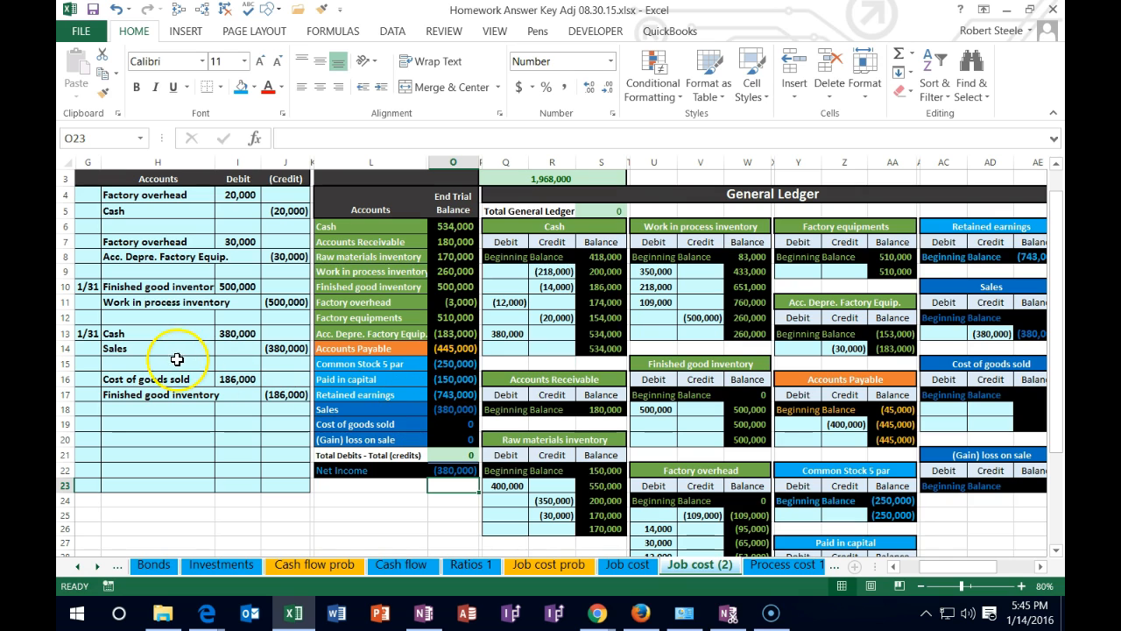
Post the cost of goods sold debit by linking AC18 to I16, and check the sum of the Sales and Cost of goods sold balances
{"action": "left_click_drag", "start_coordinate": [153, 380], "coordinate": [219, 380]}
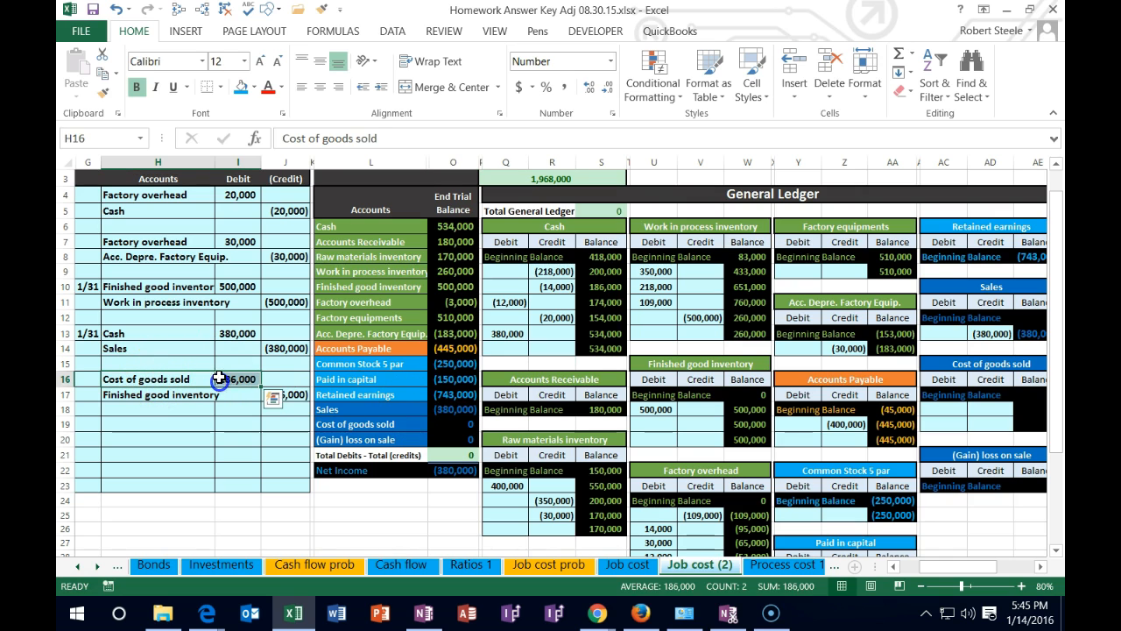
{"action": "left_click_drag", "start_coordinate": [351, 425], "coordinate": [464, 430]}
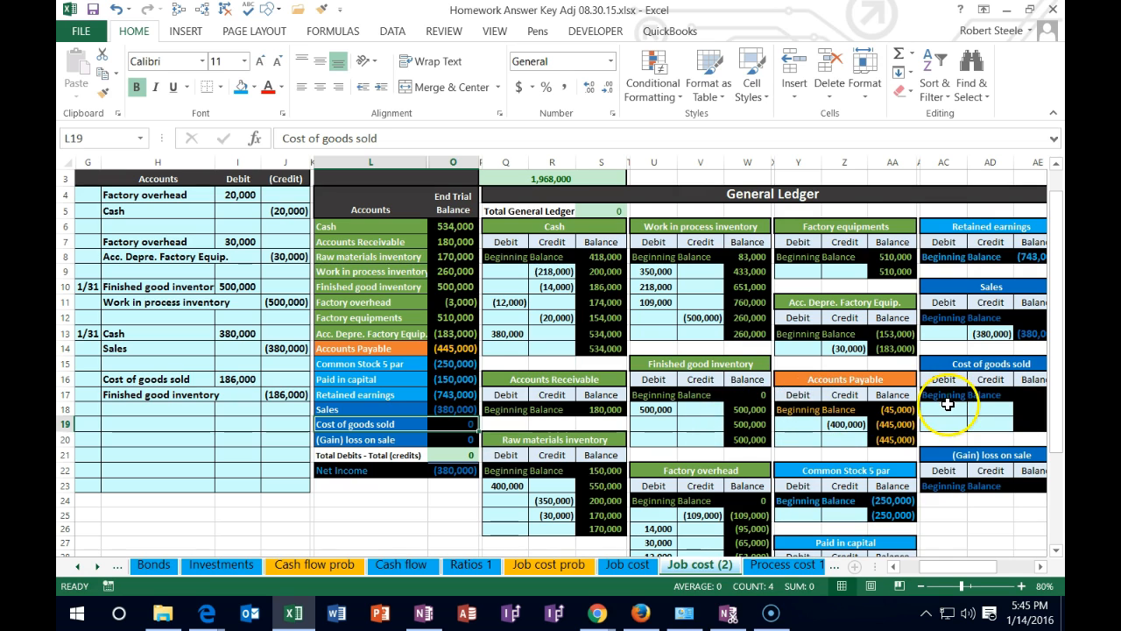
{"action": "left_click", "coordinate": [947, 407]}
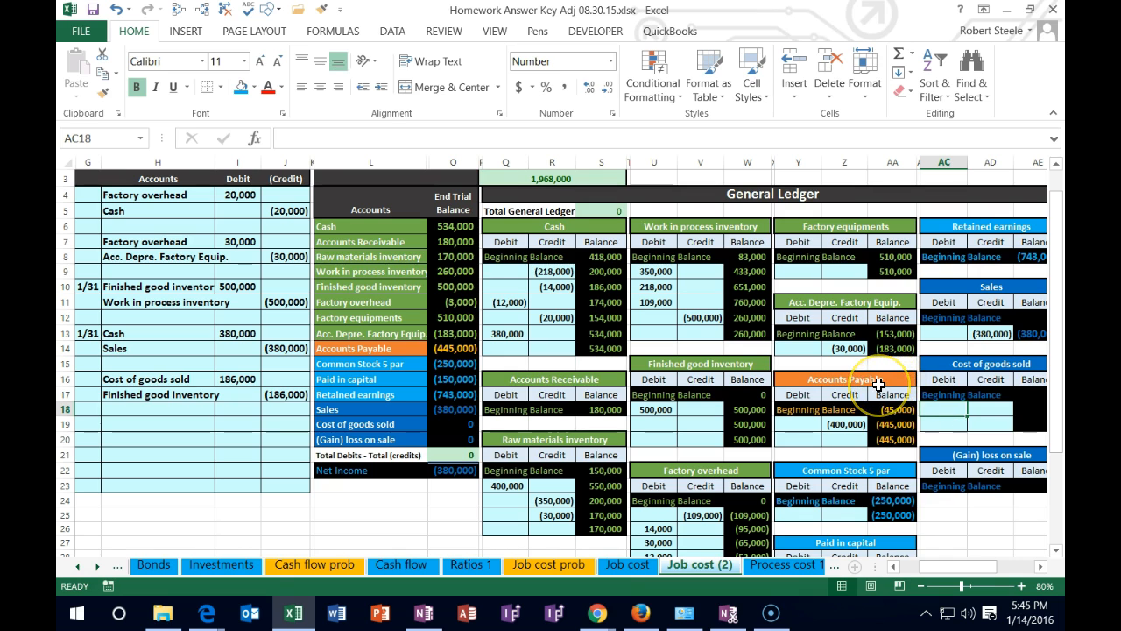
{"action": "type", "text": "="}
{"action": "left_click", "coordinate": [261, 383]}
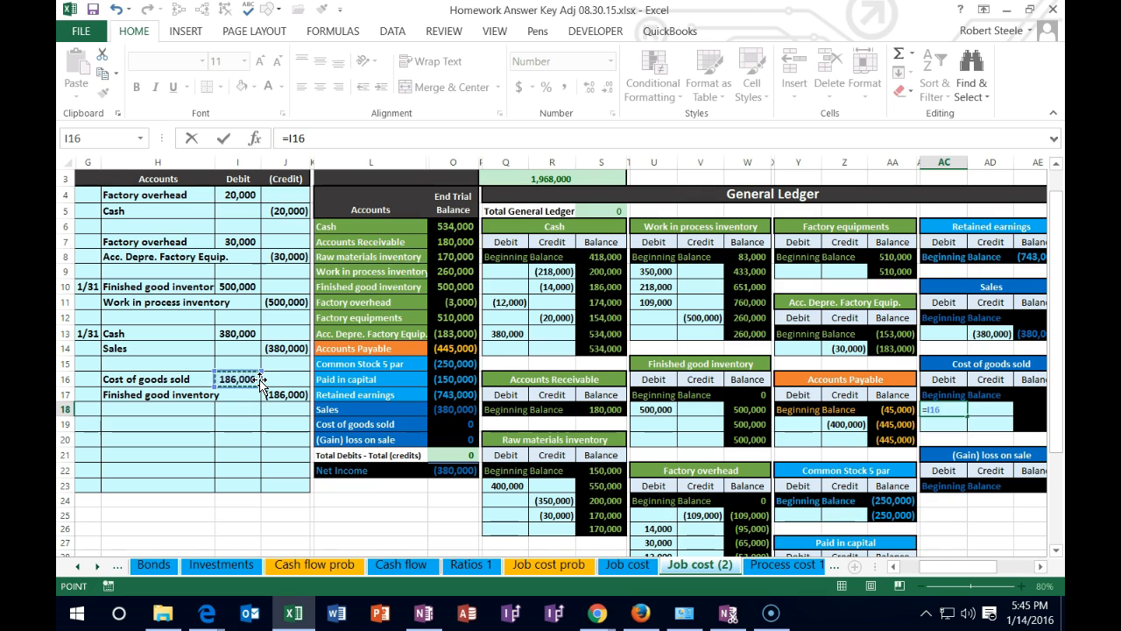
{"action": "key", "text": "Return"}
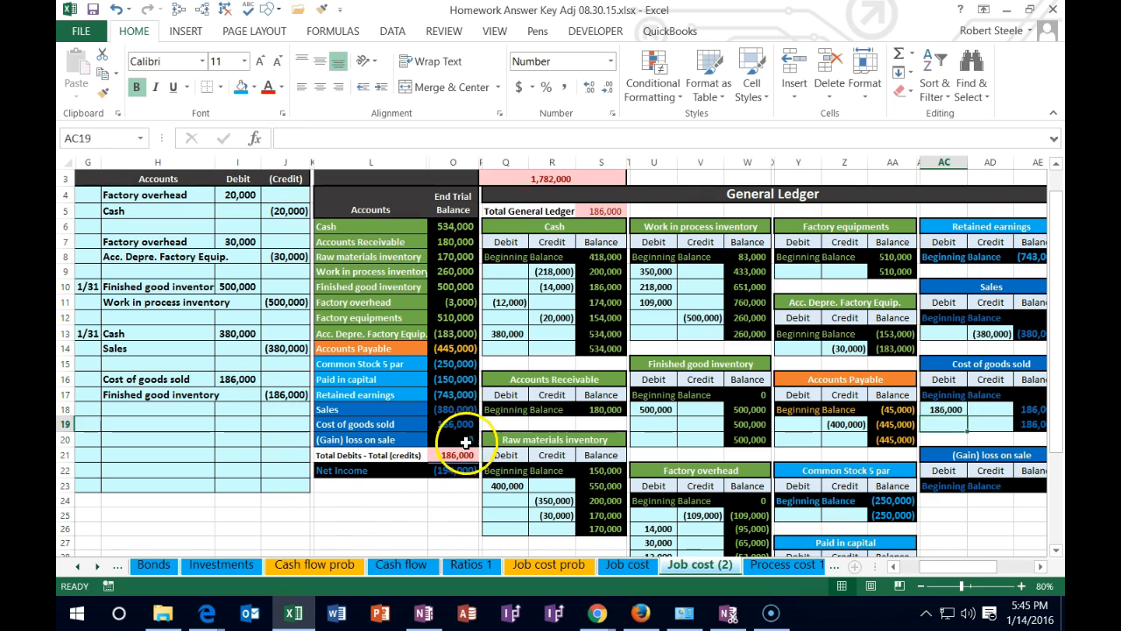
{"action": "left_click", "coordinate": [470, 411]}
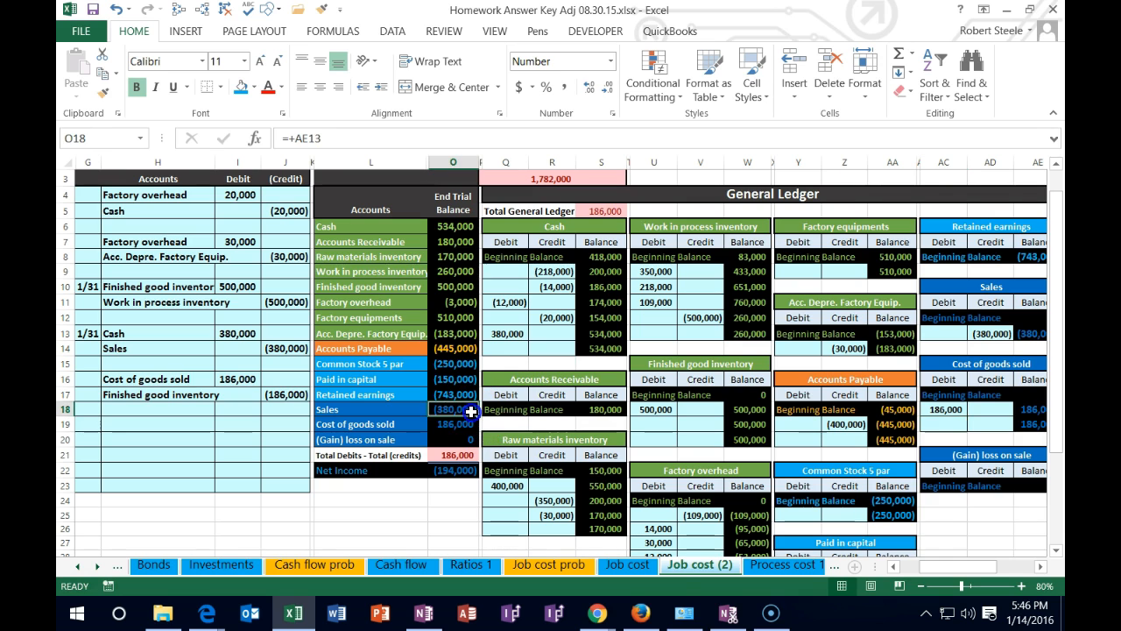
{"action": "left_click_drag", "start_coordinate": [470, 411], "coordinate": [464, 424]}
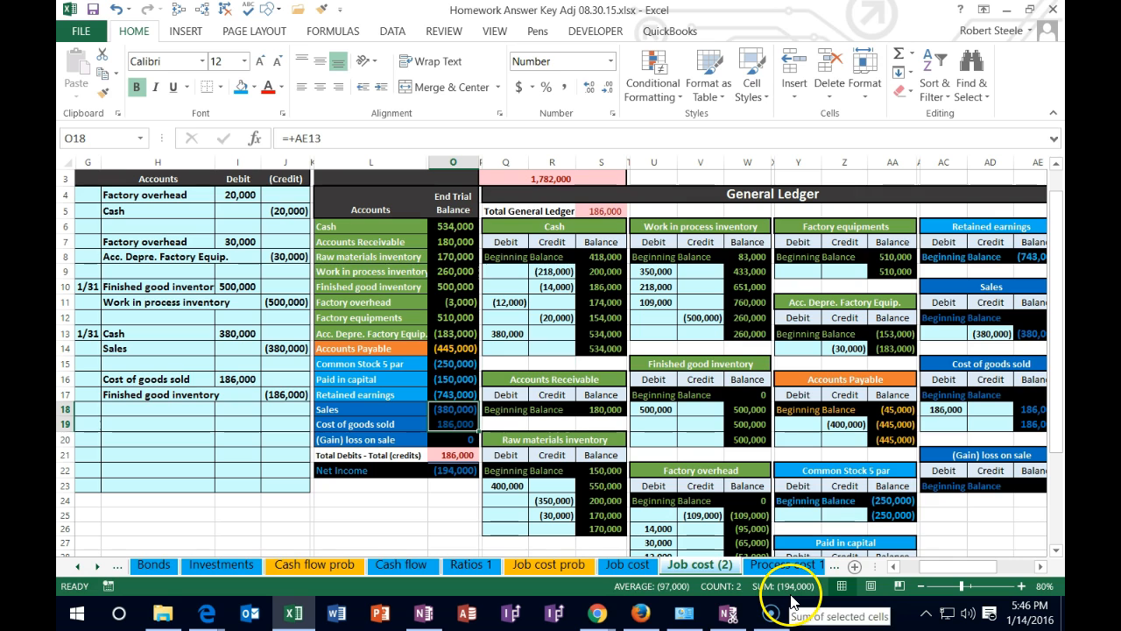
{"action": "left_click", "coordinate": [453, 424]}
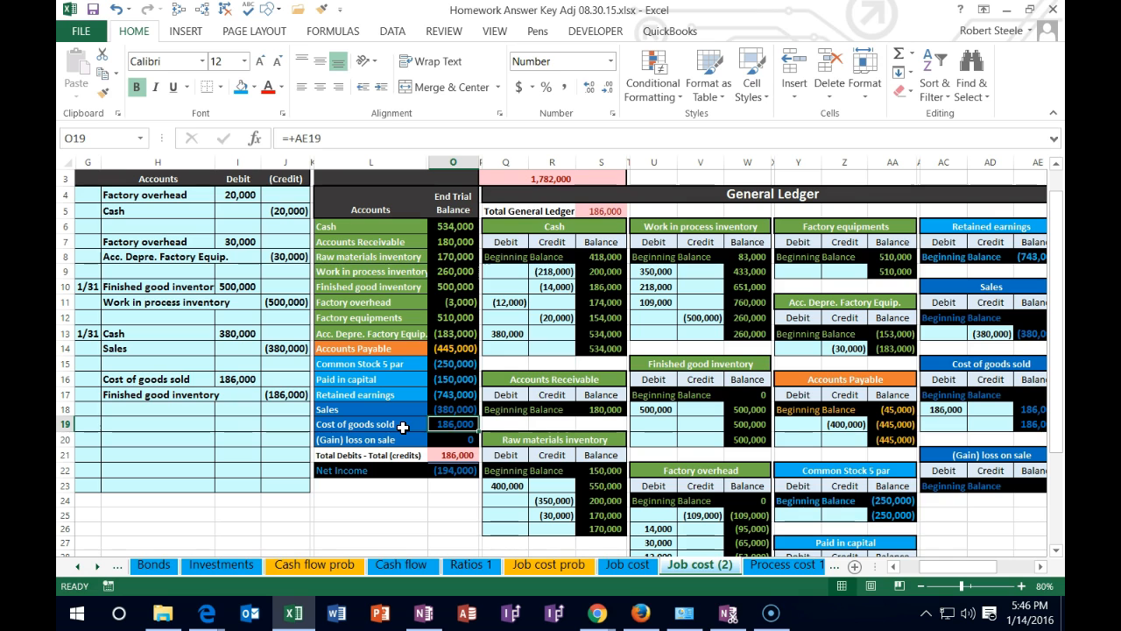
Post the inventory credit to the Finished good inventory ledger by linking V19 to J17
{"action": "left_click_drag", "start_coordinate": [181, 394], "coordinate": [289, 389]}
{"action": "left_click_drag", "start_coordinate": [338, 286], "coordinate": [446, 282]}
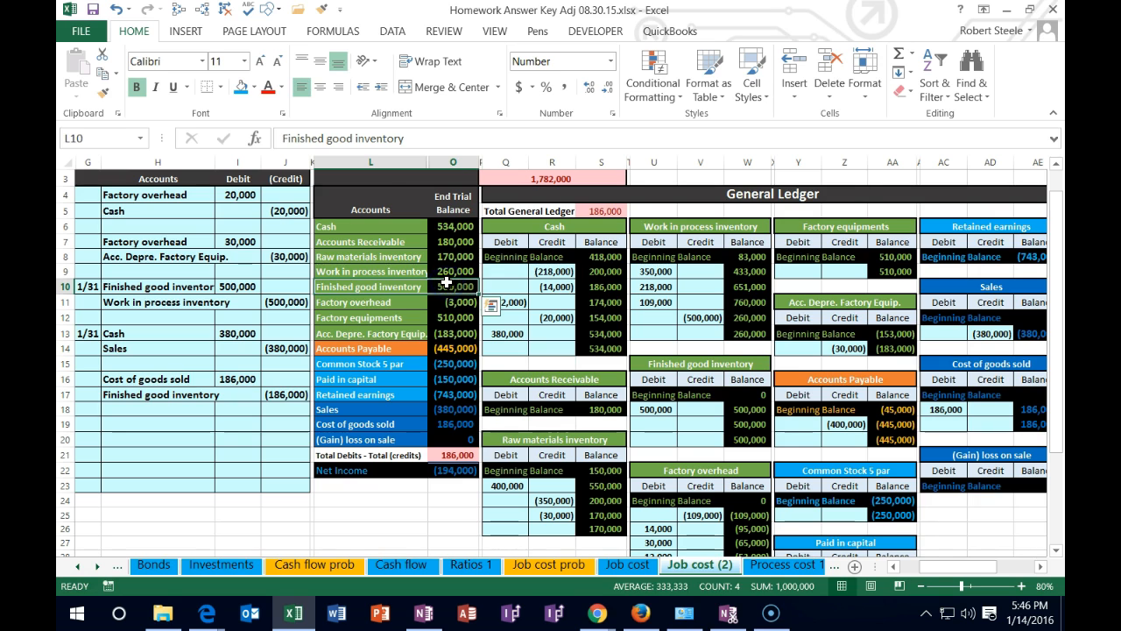
{"action": "left_click", "coordinate": [704, 426]}
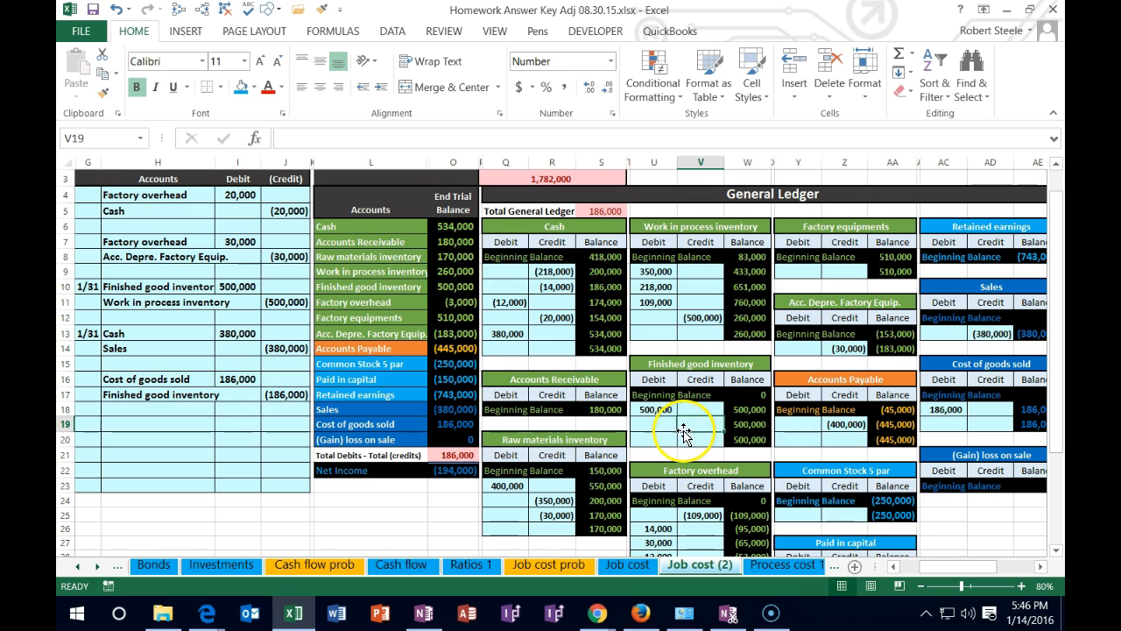
{"action": "type", "text": "="}
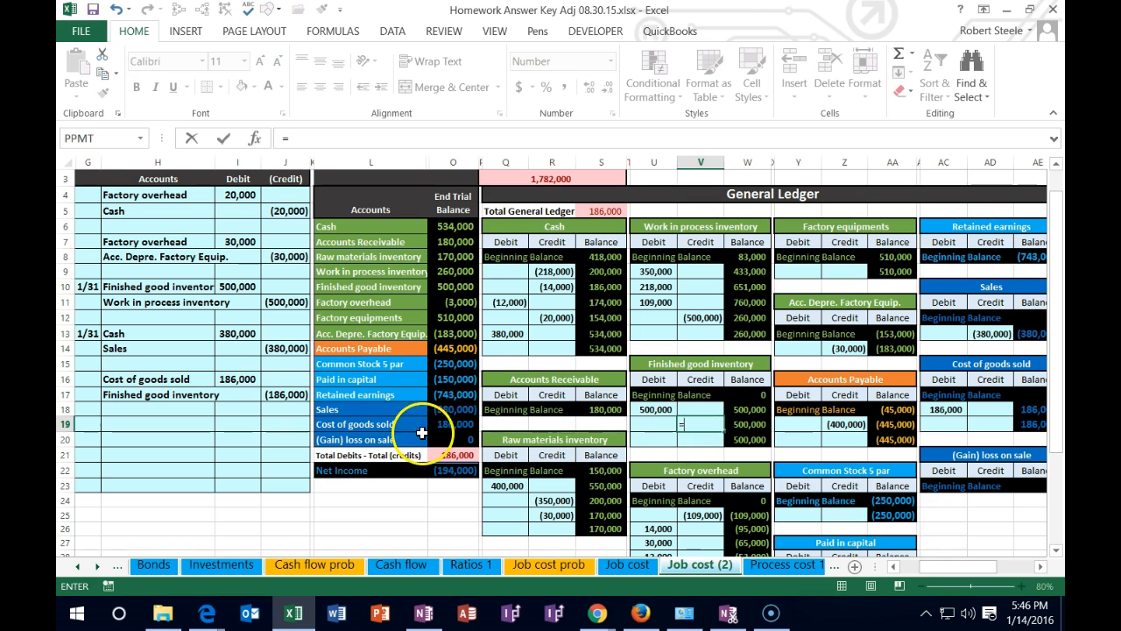
{"action": "left_click", "coordinate": [287, 394]}
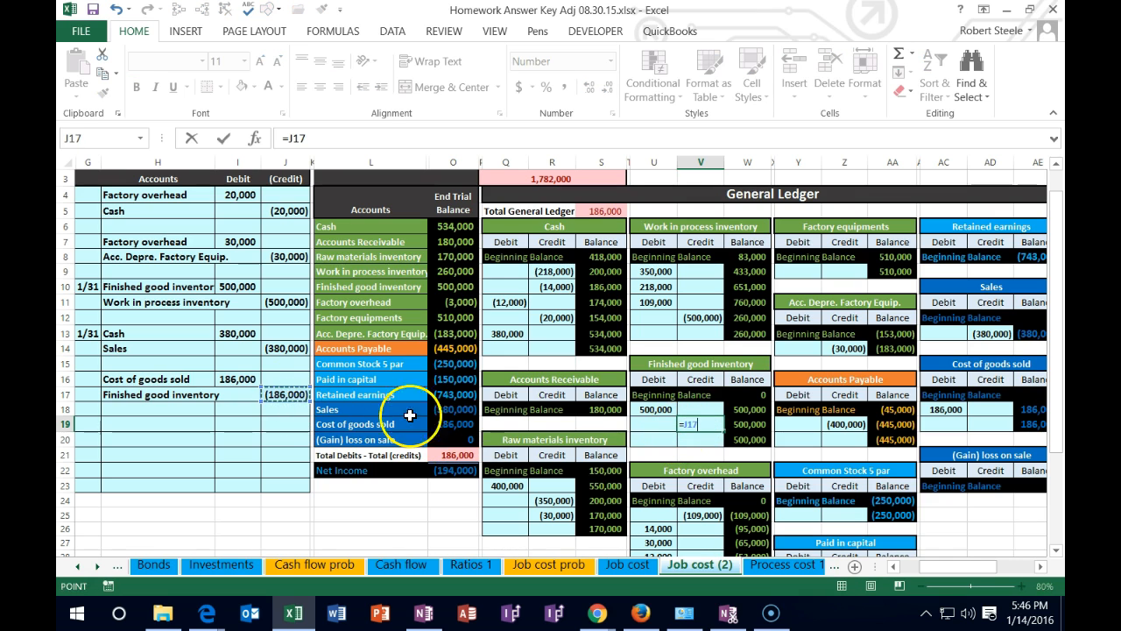
{"action": "key", "text": "Return"}
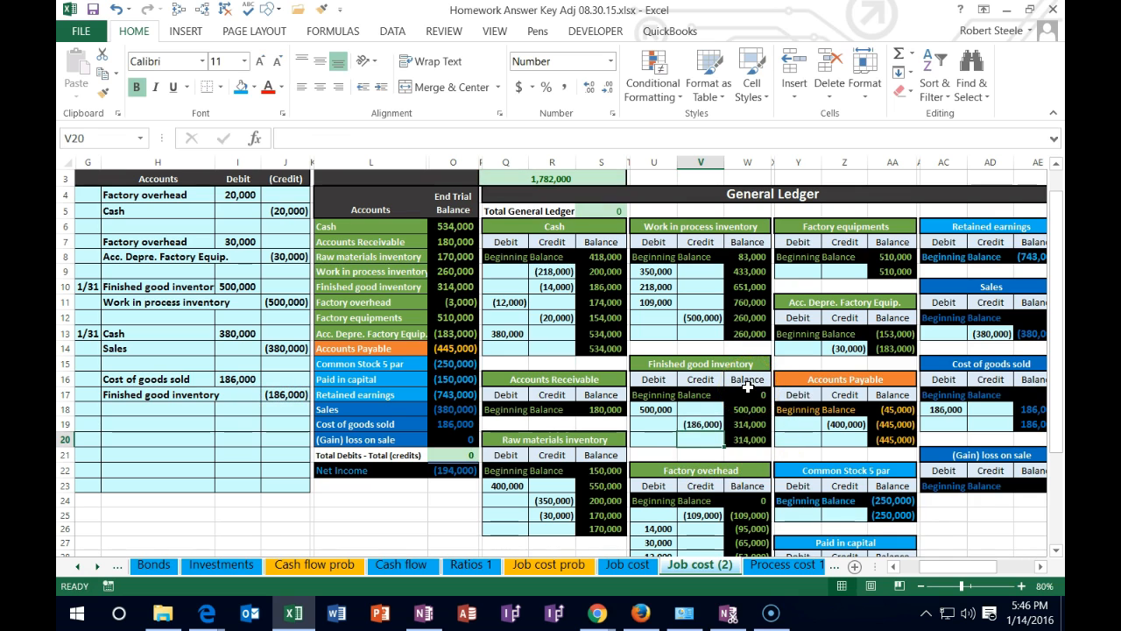
Compare the Finished good inventory ledger balance with the Job 15, Job 16 and Job 14 totals in the job cost record
{"action": "key", "text": "Up"}
{"action": "key", "text": "Right"}
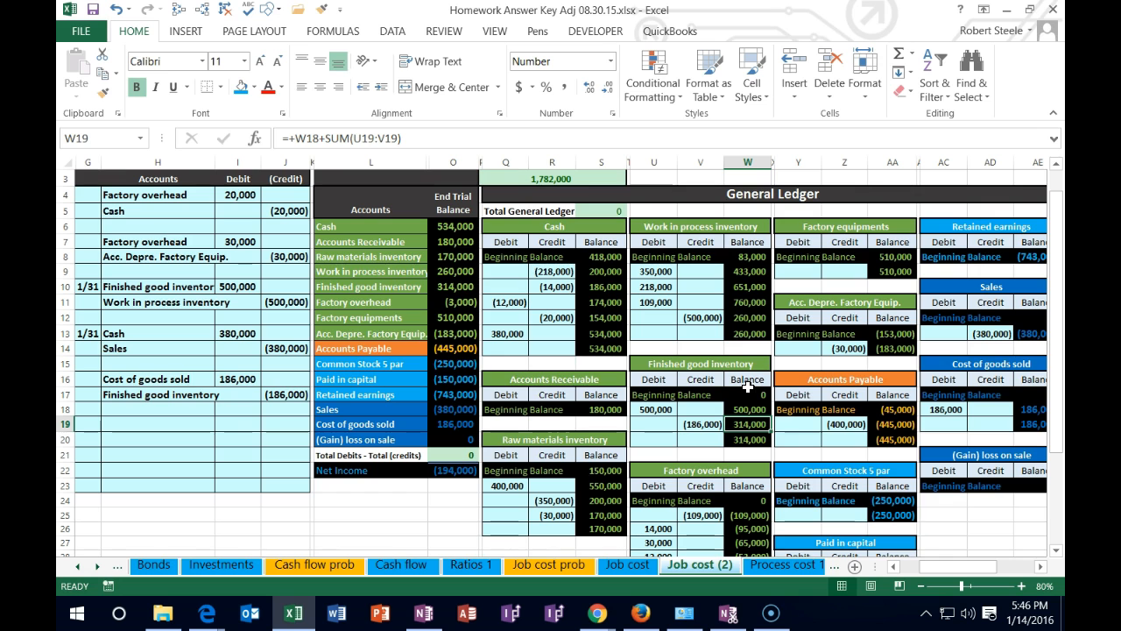
{"action": "key", "text": "Right"}
{"action": "key", "text": "Right"}
{"action": "key", "text": "Right"}
{"action": "key", "text": "Right"}
{"action": "key", "text": "Right"}
{"action": "key", "text": "Right"}
{"action": "key", "text": "Right"}
{"action": "key", "text": "Right"}
{"action": "key", "text": "Right"}
{"action": "key", "text": "Right"}
{"action": "key", "text": "Right"}
{"action": "key", "text": "Right"}
{"action": "key", "text": "Right"}
{"action": "key", "text": "Right"}
{"action": "key", "text": "Right"}
{"action": "key", "text": "Right"}
{"action": "key", "text": "Right"}
{"action": "key", "text": "Right"}
{"action": "key", "text": "Right"}
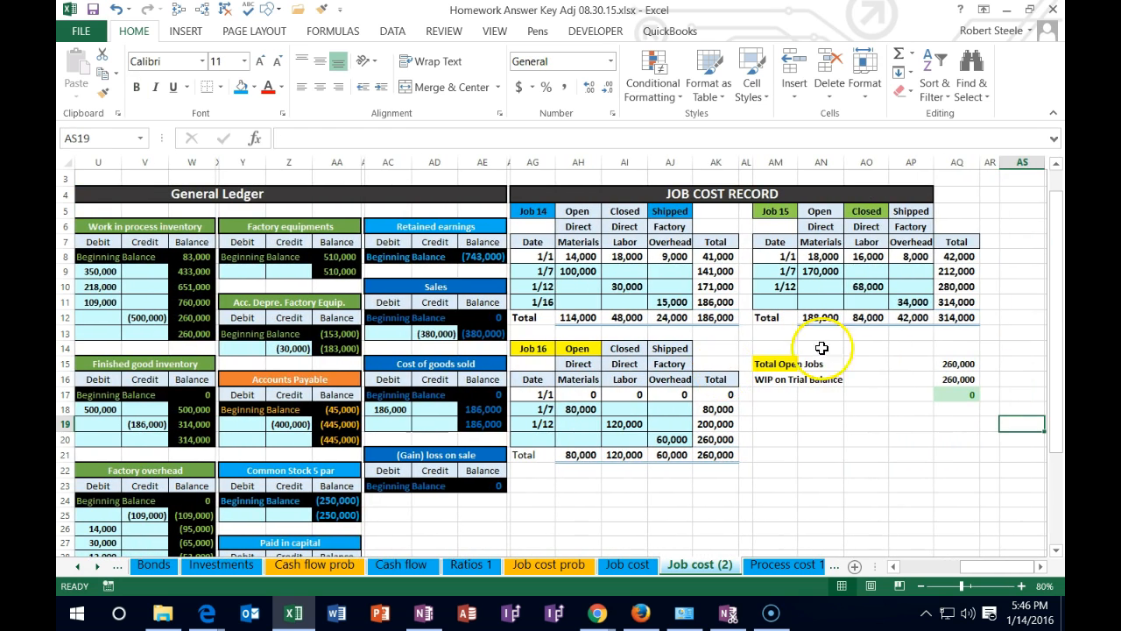
{"action": "left_click", "coordinate": [949, 318]}
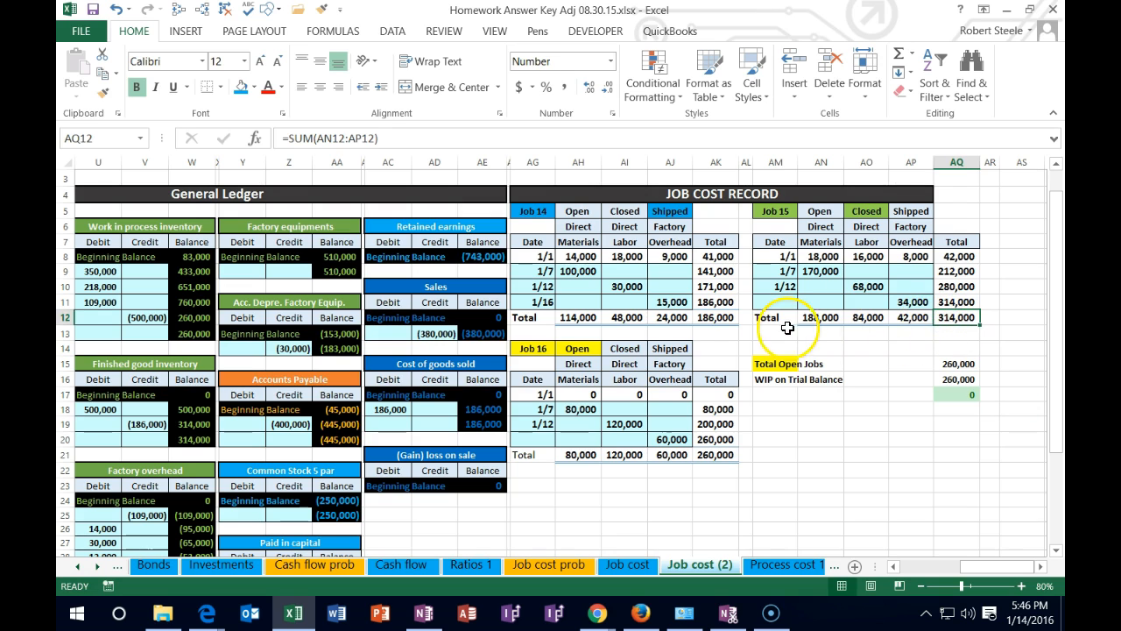
{"action": "left_click", "coordinate": [707, 454]}
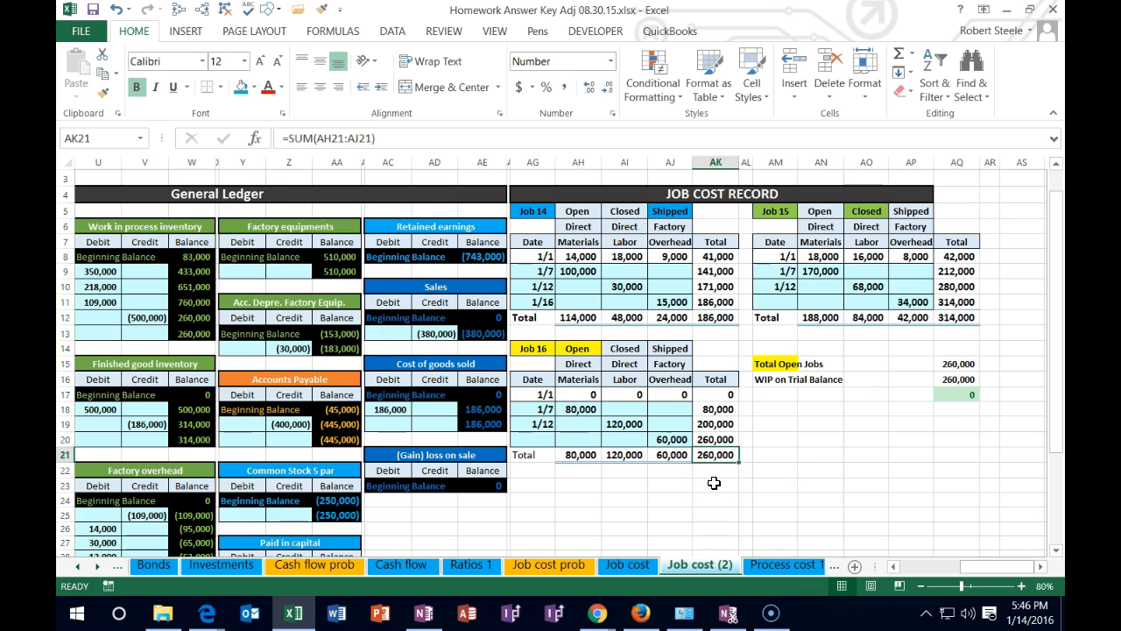
{"action": "left_click", "coordinate": [716, 317]}
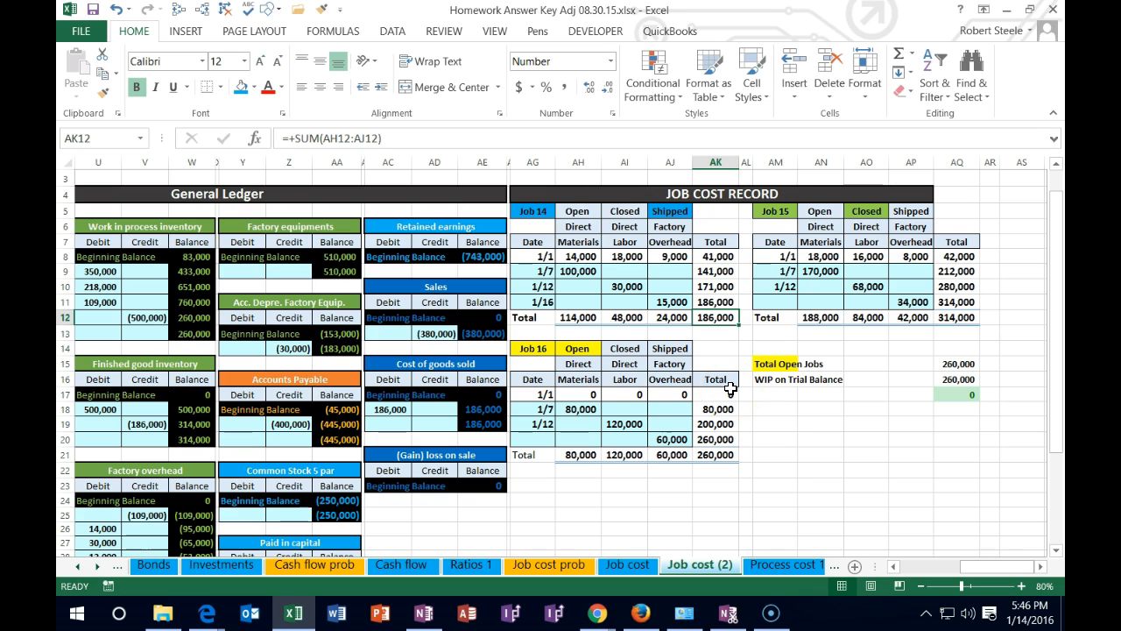
Return to the transaction list and read the last 1/31 item on adjusting factory overhead, alongside the journal and trial balance
{"action": "key", "text": "Left"}
{"action": "key", "text": "Left"}
{"action": "key", "text": "Left"}
{"action": "key", "text": "Left"}
{"action": "key", "text": "Left"}
{"action": "key", "text": "Left"}
{"action": "key", "text": "Left"}
{"action": "key", "text": "Left"}
{"action": "key", "text": "Left"}
{"action": "key", "text": "Left"}
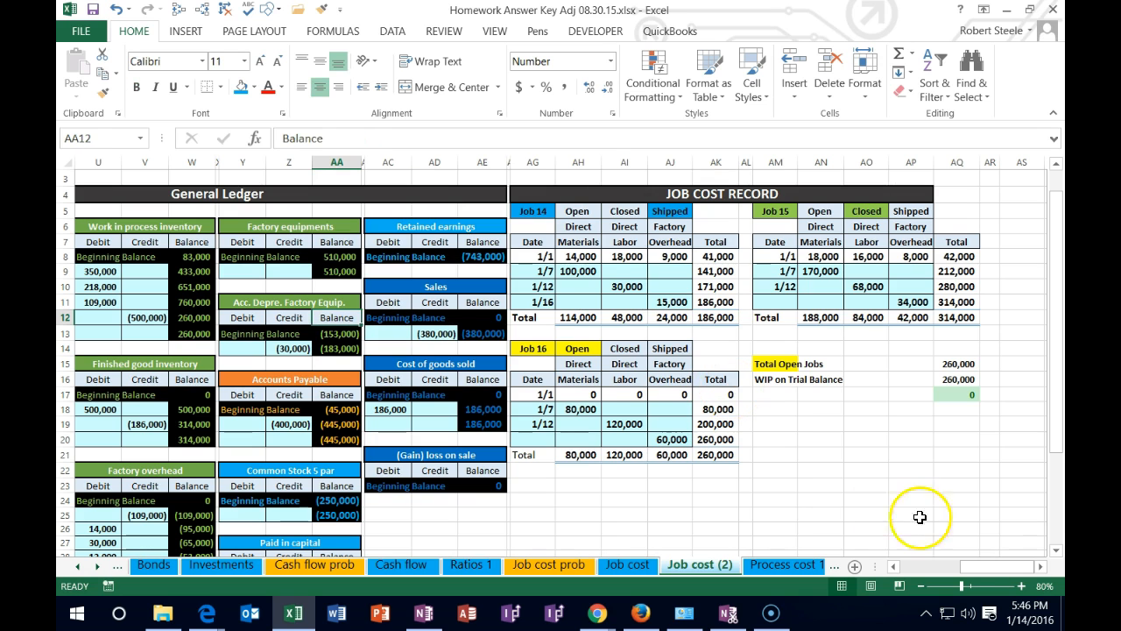
{"action": "left_click", "coordinate": [1021, 586]}
{"action": "left_click", "coordinate": [1021, 586]}
{"action": "left_click", "coordinate": [860, 495]}
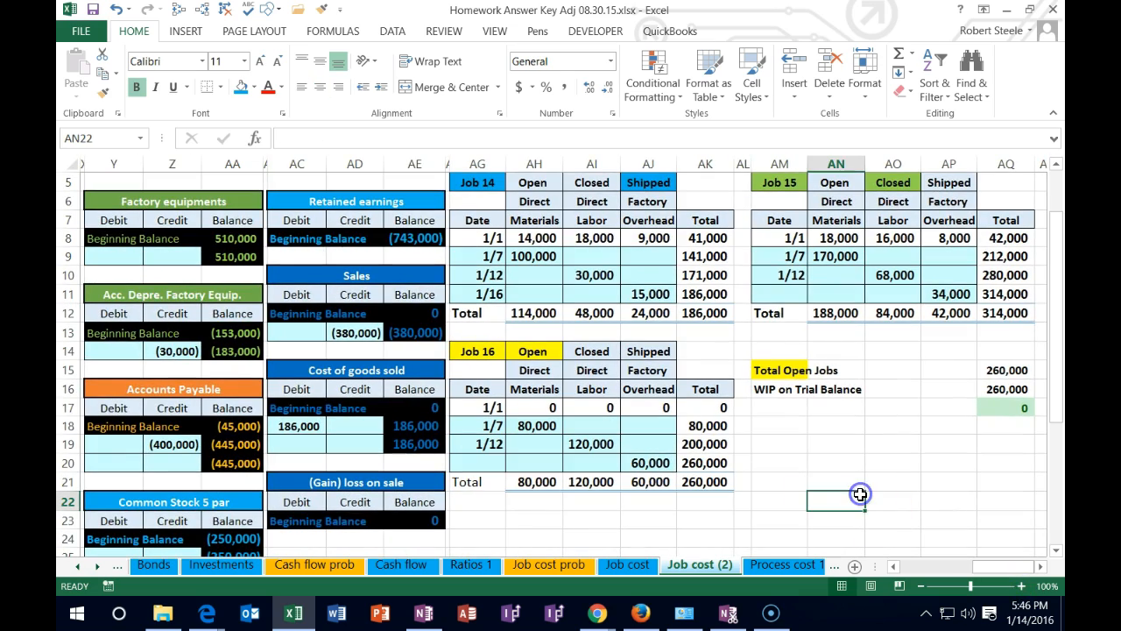
{"action": "key", "text": "Left"}
{"action": "key", "text": "Left"}
{"action": "key", "text": "Left"}
{"action": "key", "text": "Left"}
{"action": "key", "text": "Left"}
{"action": "key", "text": "Left"}
{"action": "key", "text": "Left"}
{"action": "key", "text": "Left"}
{"action": "key", "text": "Left"}
{"action": "key", "text": "Left"}
{"action": "key", "text": "Left"}
{"action": "key", "text": "Left"}
{"action": "key", "text": "Left"}
{"action": "key", "text": "Left"}
{"action": "key", "text": "Left"}
{"action": "key", "text": "Left"}
{"action": "key", "text": "Left"}
{"action": "key", "text": "Left"}
{"action": "key", "text": "Left"}
{"action": "key", "text": "Left"}
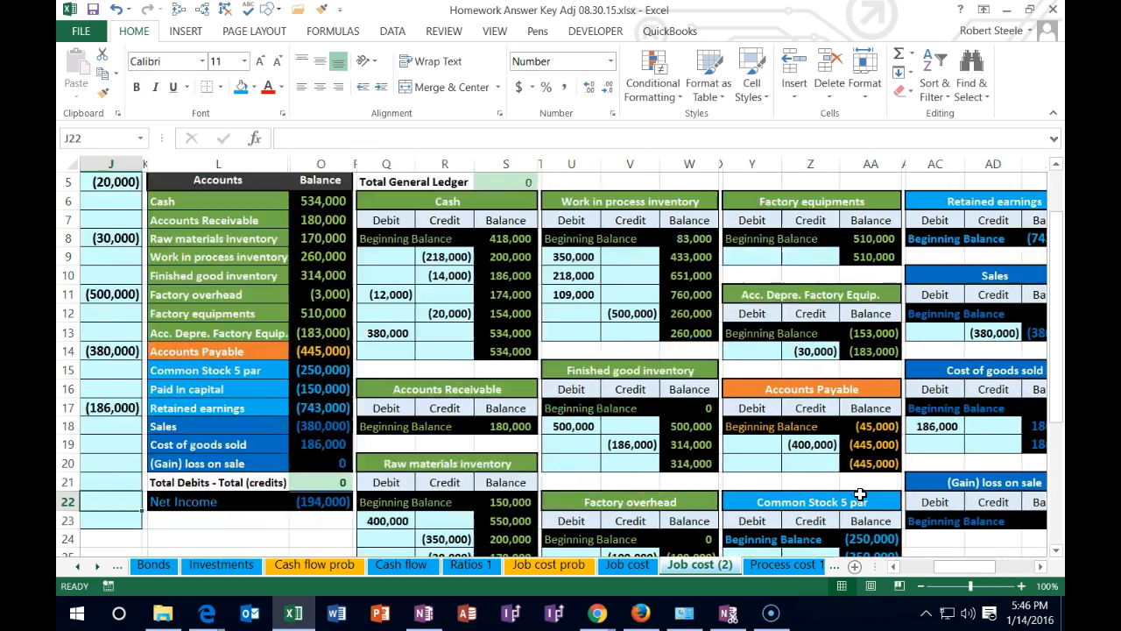
{"action": "key", "text": "Left"}
{"action": "key", "text": "Left"}
{"action": "key", "text": "Left"}
{"action": "key", "text": "Left"}
{"action": "key", "text": "Right"}
{"action": "key", "text": "Right"}
{"action": "scroll", "coordinate": [575, 380], "scroll_direction": "down", "scroll_amount": 2}
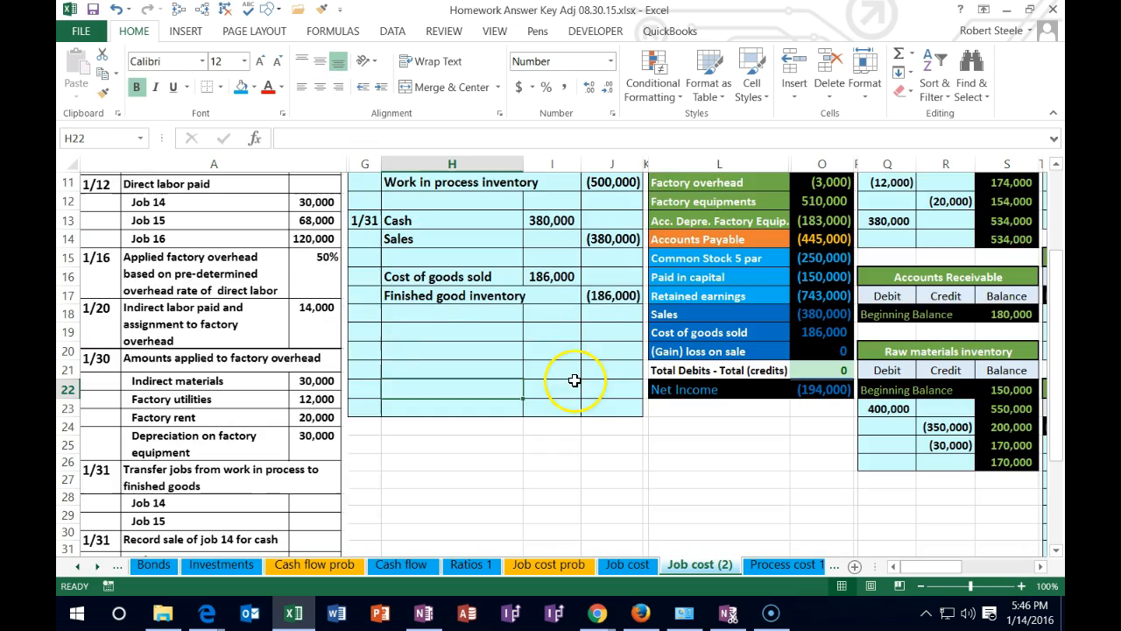
{"action": "scroll", "coordinate": [574, 380], "scroll_direction": "down", "scroll_amount": 2}
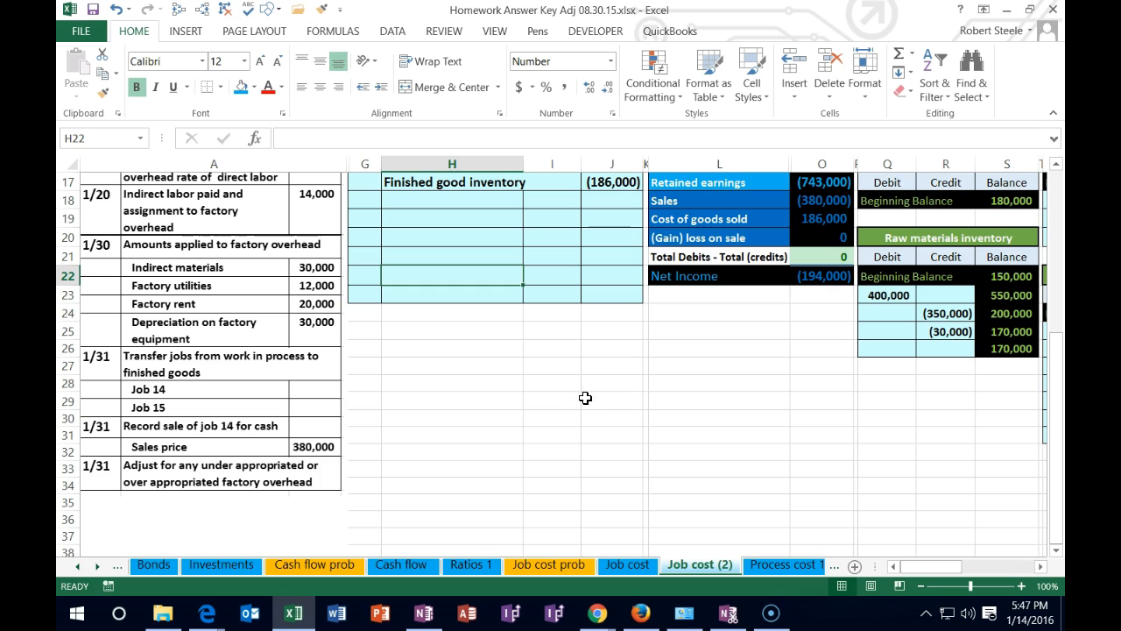
{"action": "scroll", "coordinate": [594, 419], "scroll_direction": "up", "scroll_amount": 5}
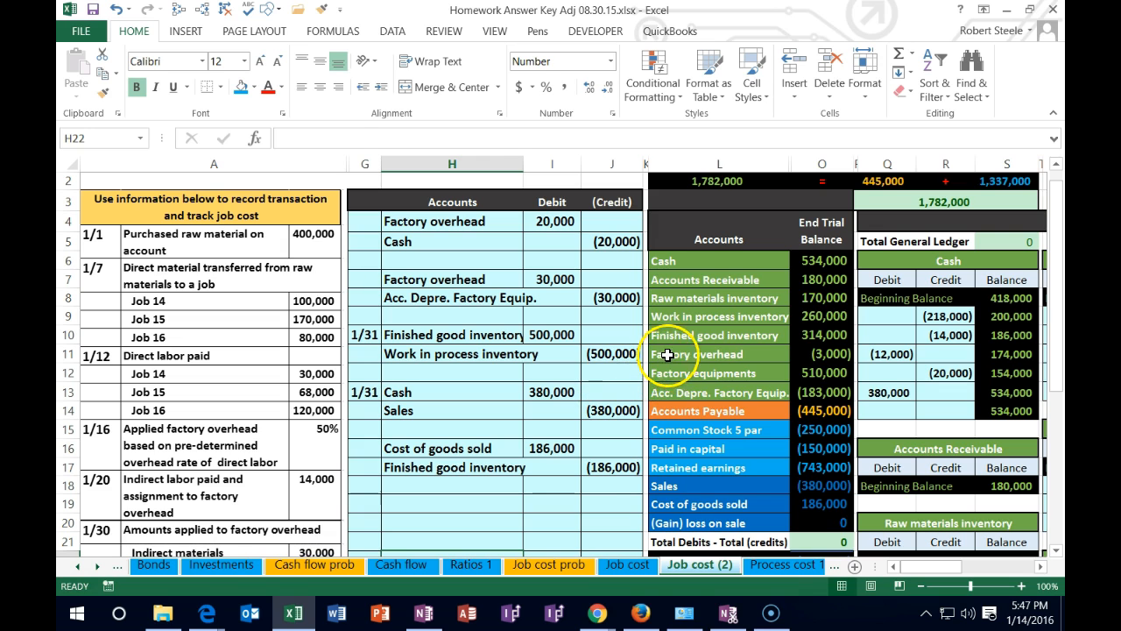
Examine the Factory overhead balance in the trial balance together with the inventory accounts above it
{"action": "left_click_drag", "start_coordinate": [667, 354], "coordinate": [795, 360]}
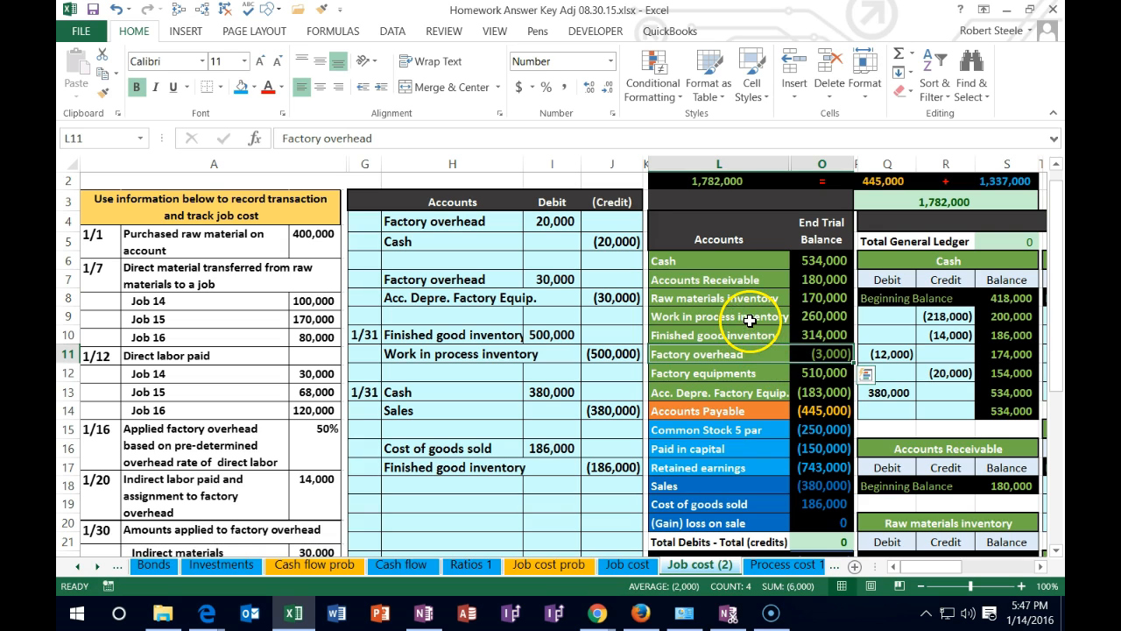
{"action": "left_click_drag", "start_coordinate": [747, 317], "coordinate": [751, 354]}
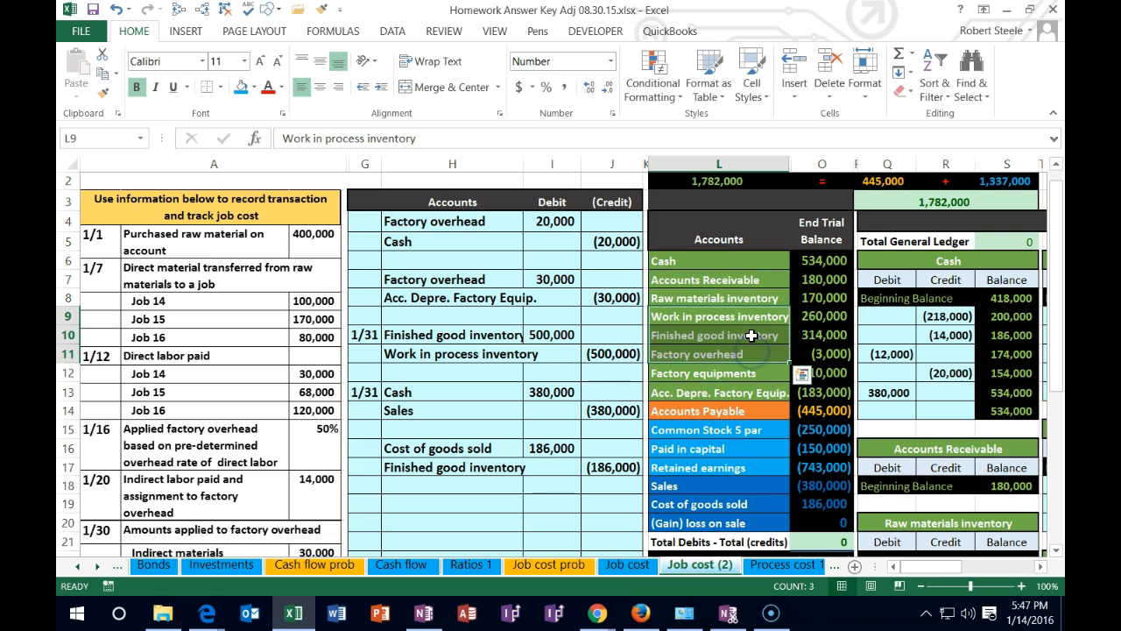
{"action": "left_click_drag", "start_coordinate": [751, 300], "coordinate": [743, 347]}
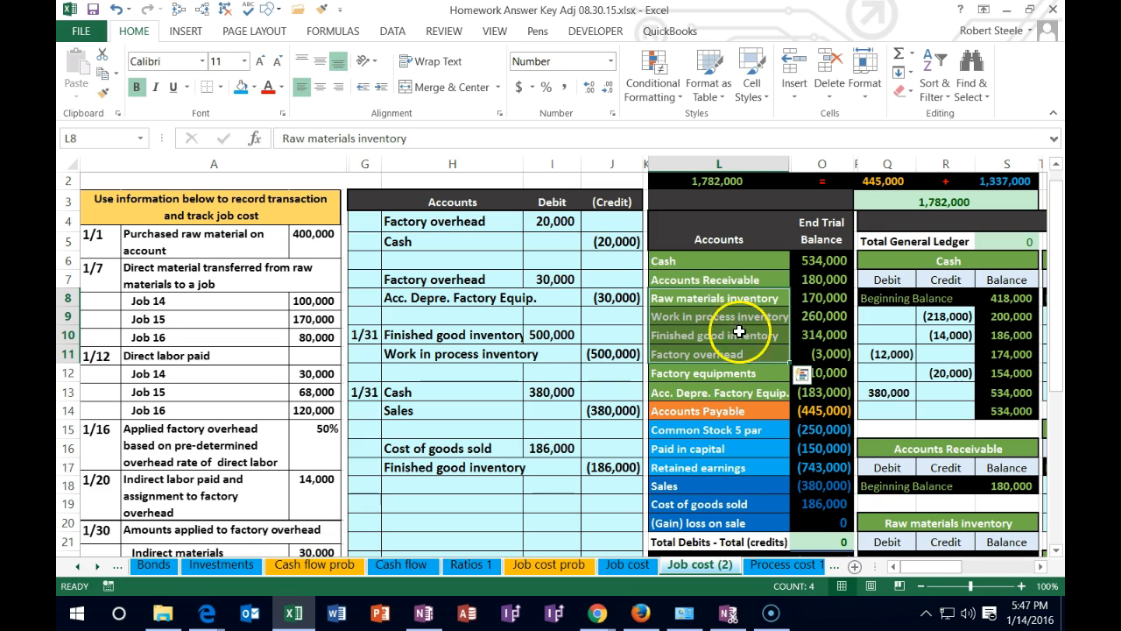
{"action": "left_click", "coordinate": [797, 354]}
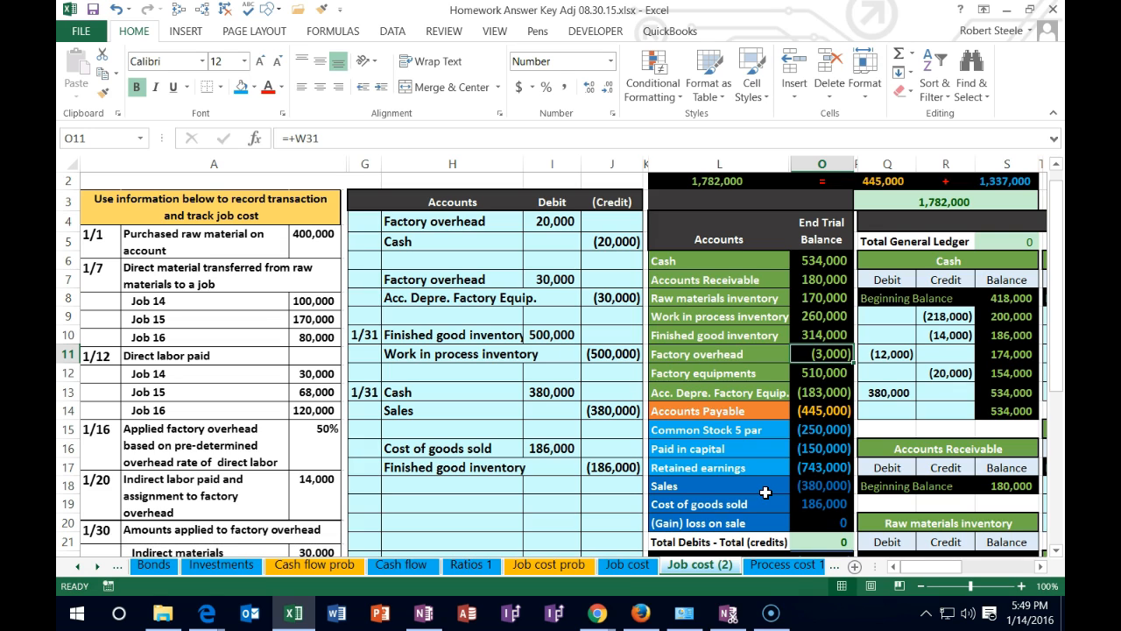
Start the overhead adjustment entry in row 19 with the date 1/31 and the Factory overhead account name copied from the trial balance
{"action": "left_click", "coordinate": [368, 502]}
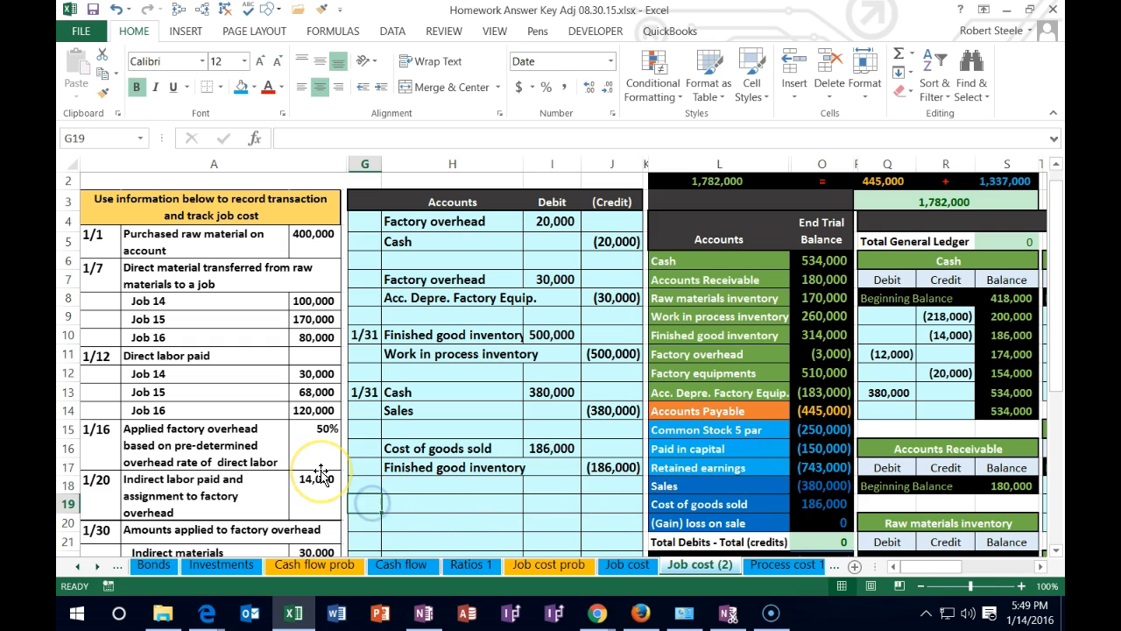
{"action": "type", "text": "1/31"}
{"action": "key", "text": "Return"}
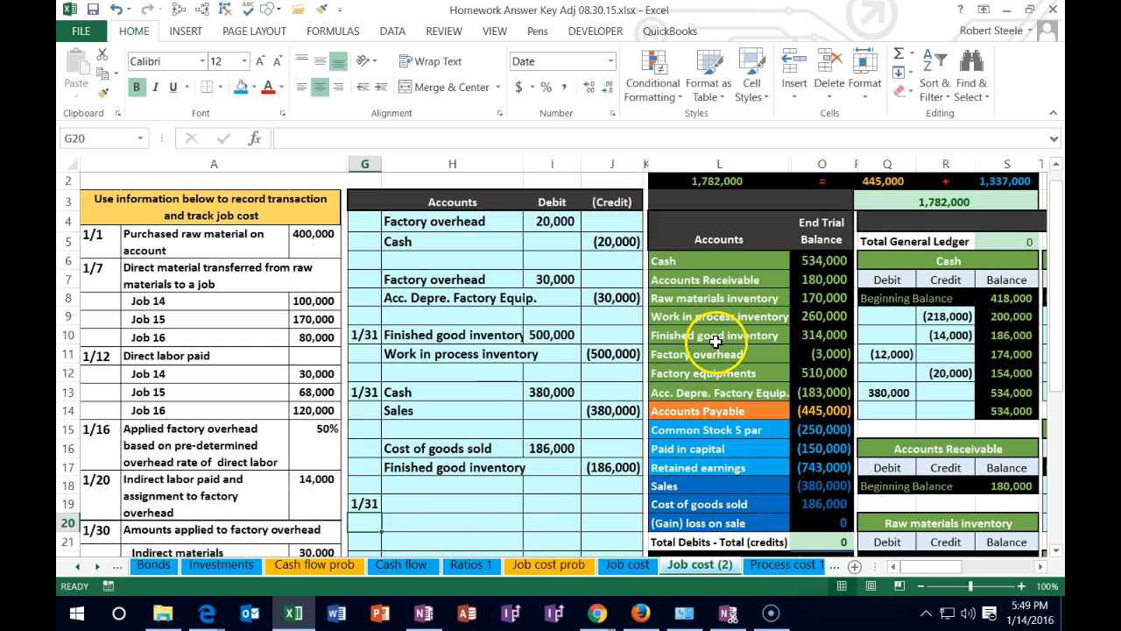
{"action": "left_click_drag", "start_coordinate": [717, 354], "coordinate": [815, 355]}
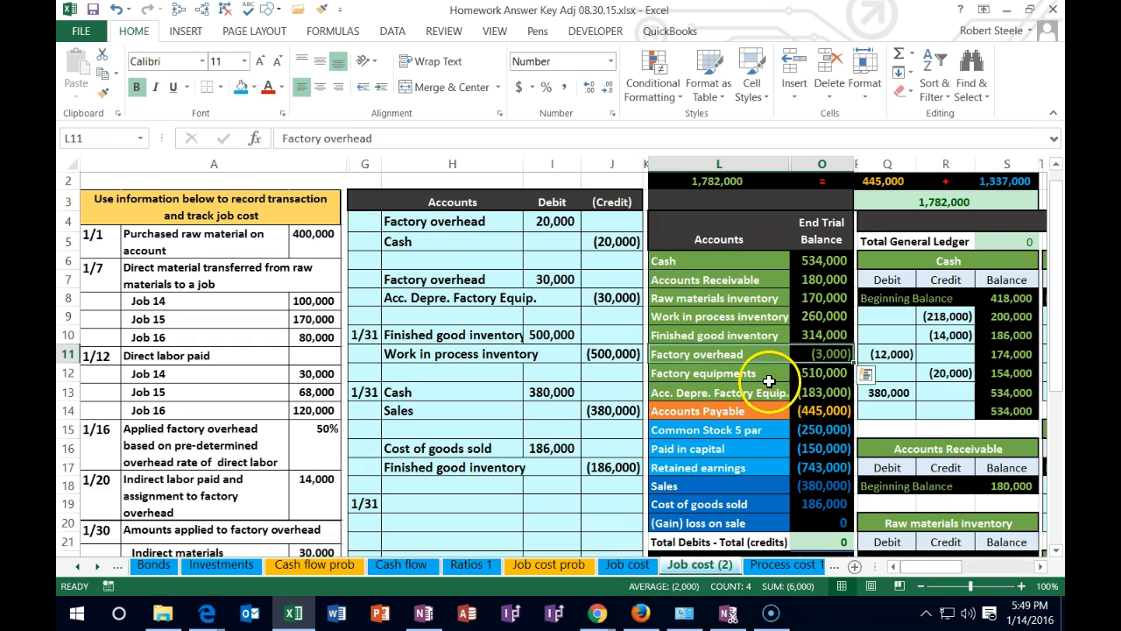
{"action": "left_click", "coordinate": [752, 352]}
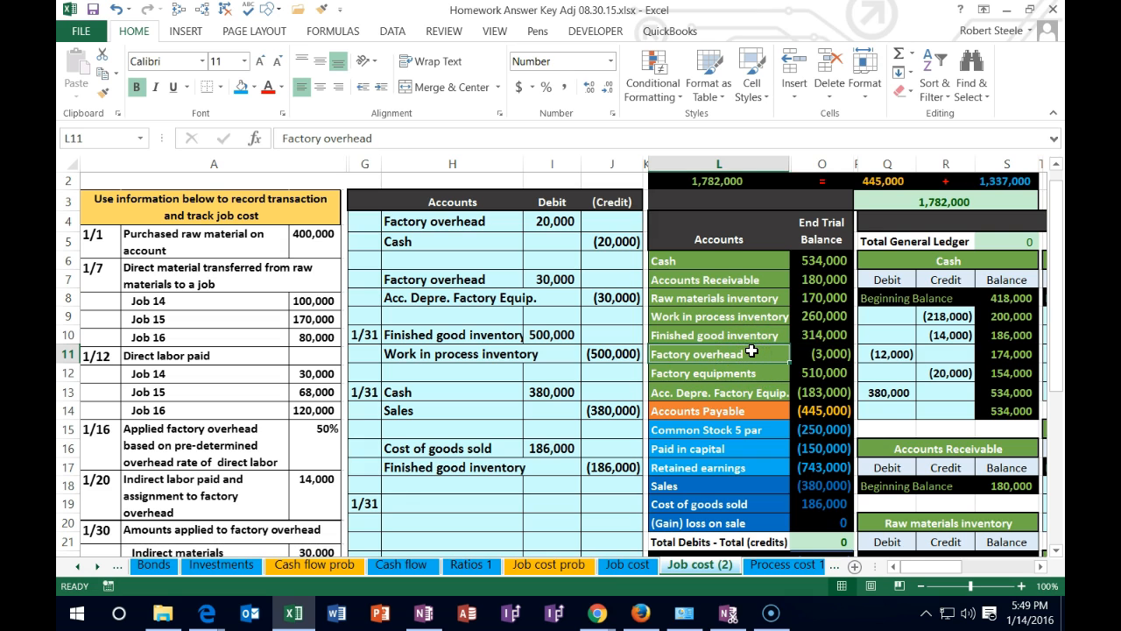
{"action": "right_click", "coordinate": [752, 352]}
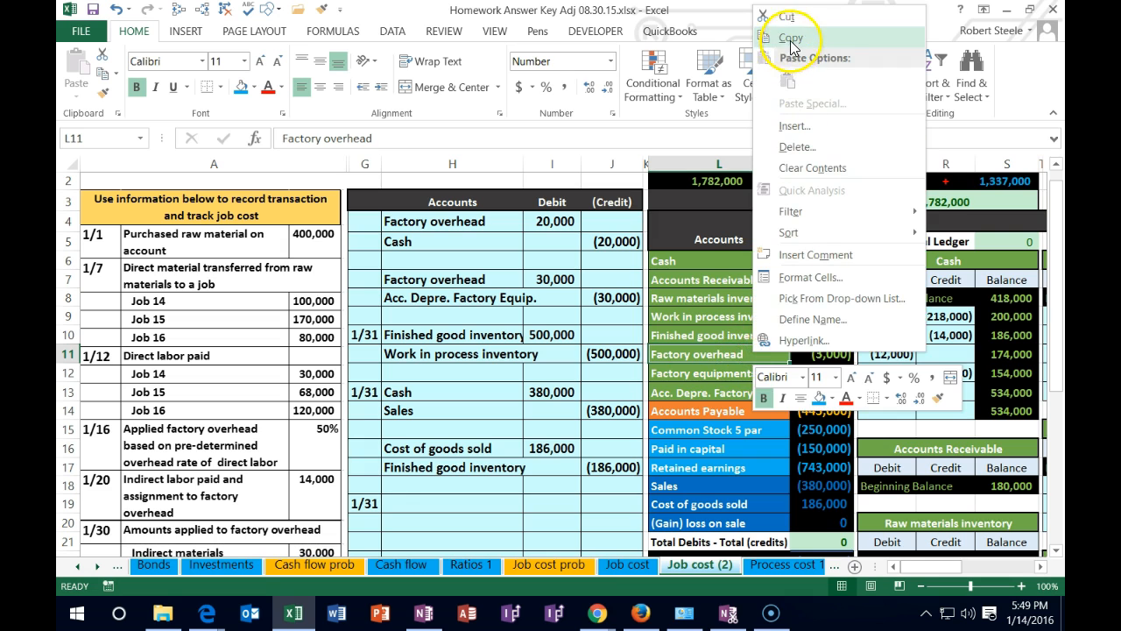
{"action": "left_click", "coordinate": [862, 40]}
{"action": "left_click", "coordinate": [436, 499]}
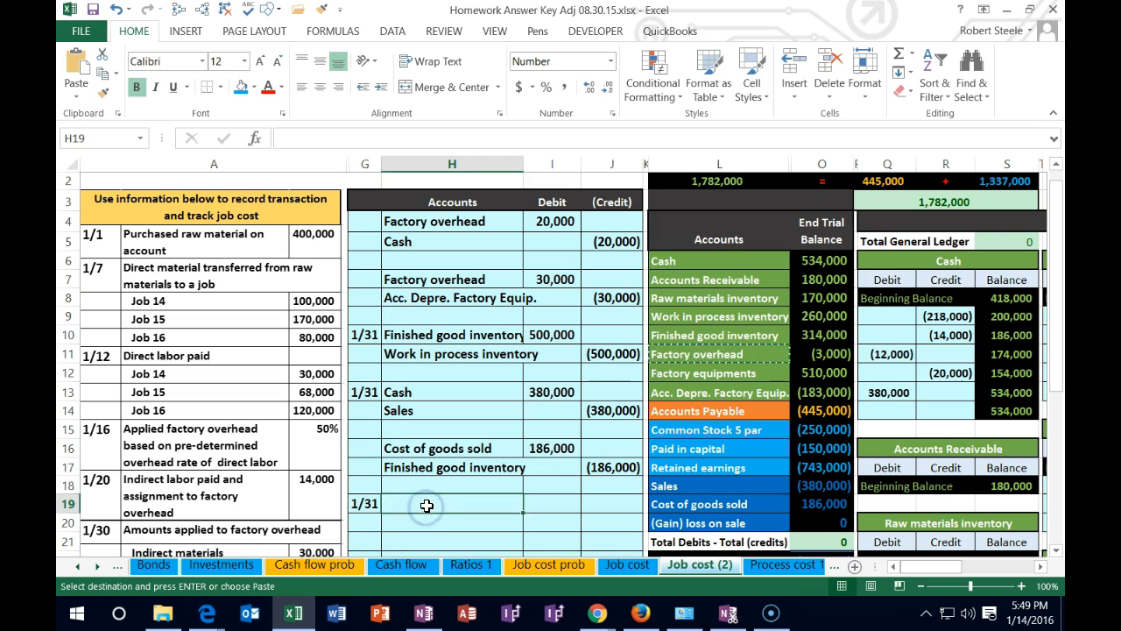
{"action": "right_click", "coordinate": [426, 504]}
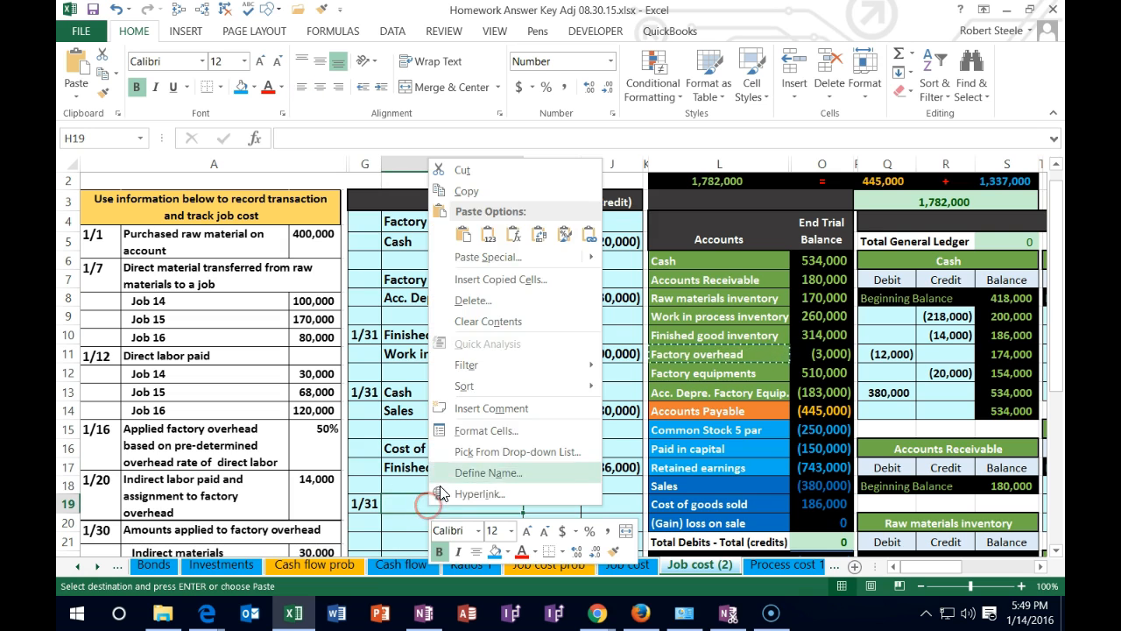
{"action": "left_click", "coordinate": [513, 234]}
Enter a 3,000 debit for Factory overhead in I19 and a matching credit in J20 as the negative of I19
{"action": "left_click", "coordinate": [536, 503]}
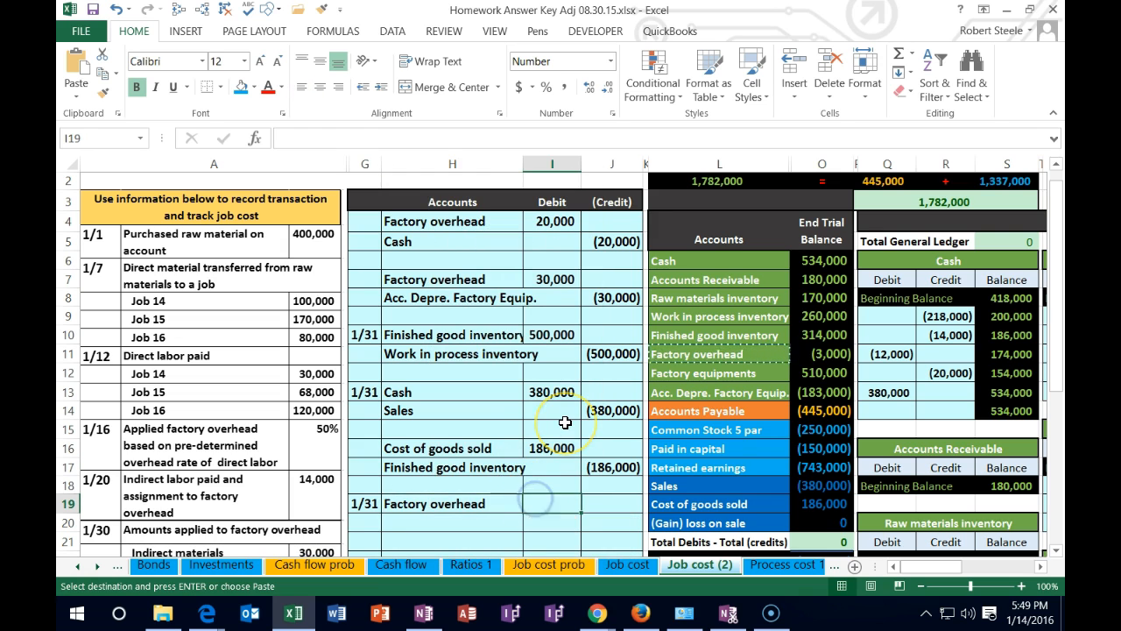
{"action": "type", "text": "3000"}
{"action": "key", "text": "Return"}
{"action": "key", "text": "Right"}
{"action": "type", "text": "-"}
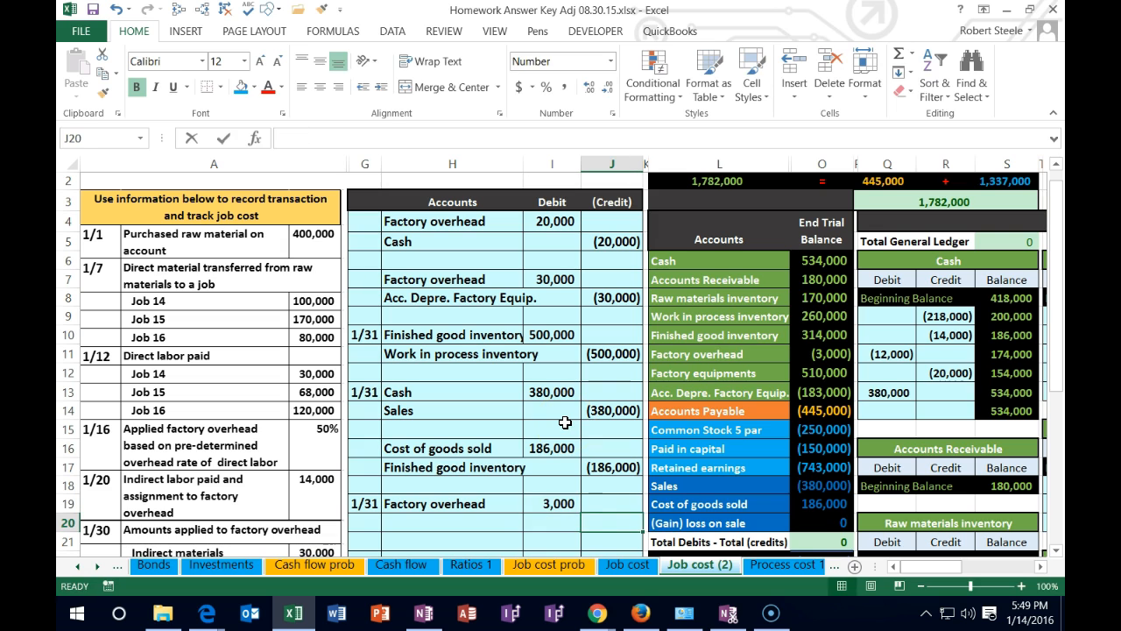
{"action": "key", "text": "Left"}
{"action": "key", "text": "Up"}
{"action": "key", "text": "Return"}
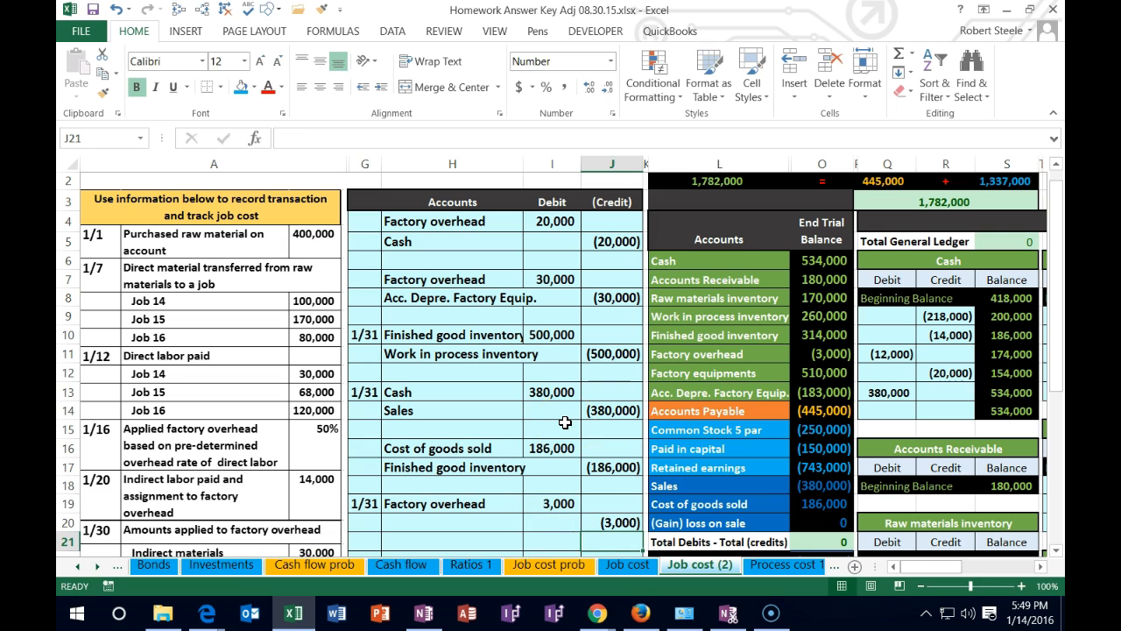
Copy the Cost of goods sold account name from the trial balance and paste it as values into H20 for the credit line
{"action": "left_click", "coordinate": [761, 505]}
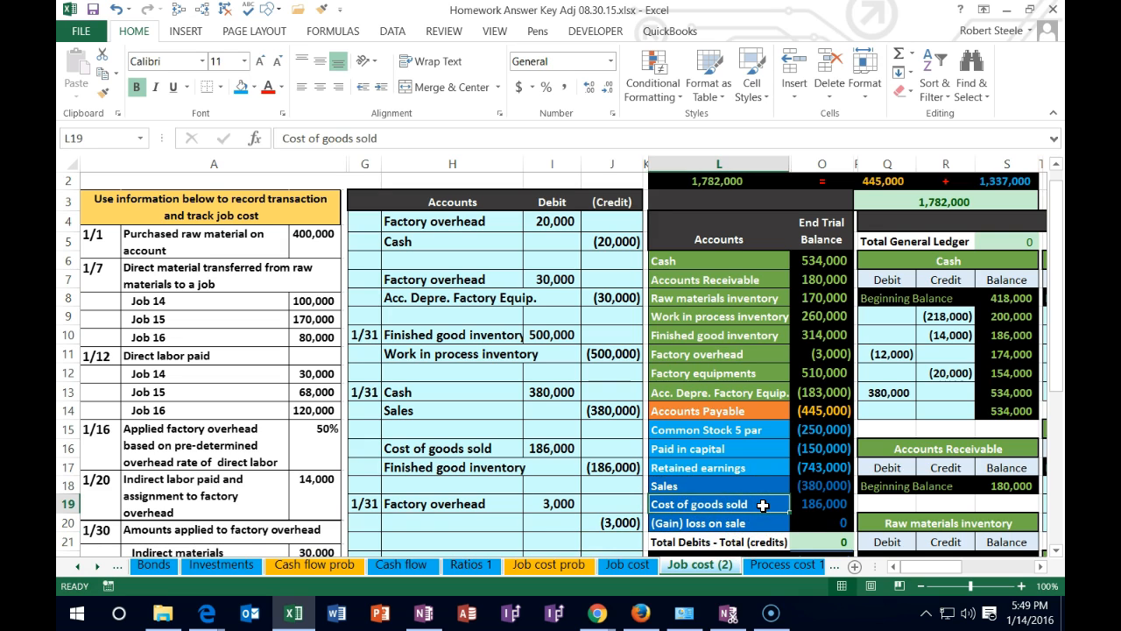
{"action": "left_click_drag", "start_coordinate": [763, 505], "coordinate": [798, 503]}
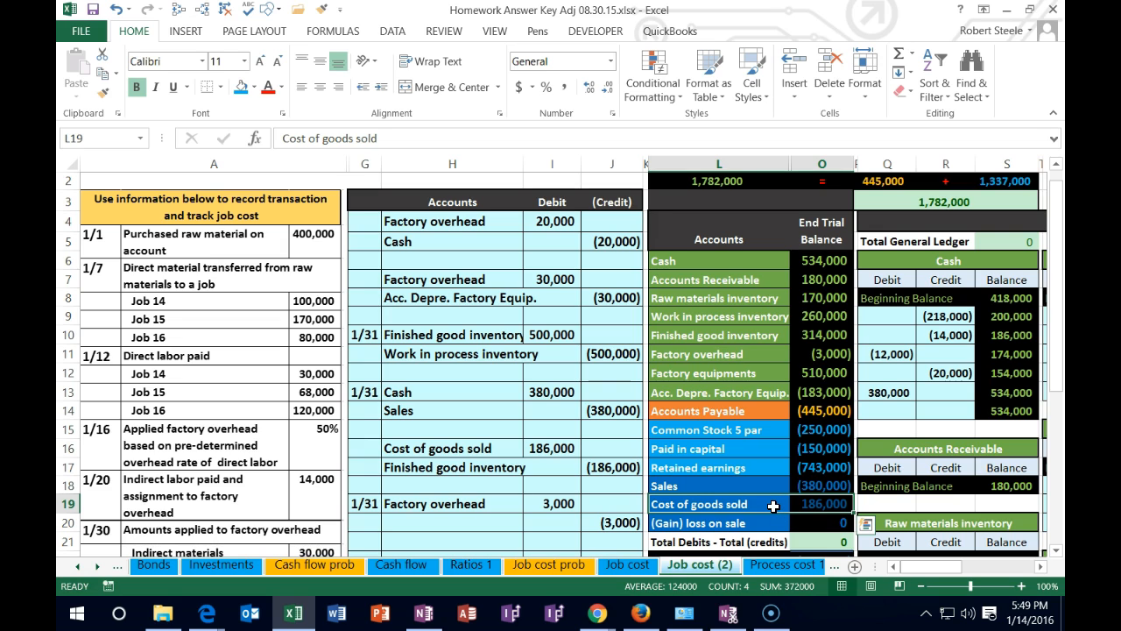
{"action": "left_click", "coordinate": [774, 507]}
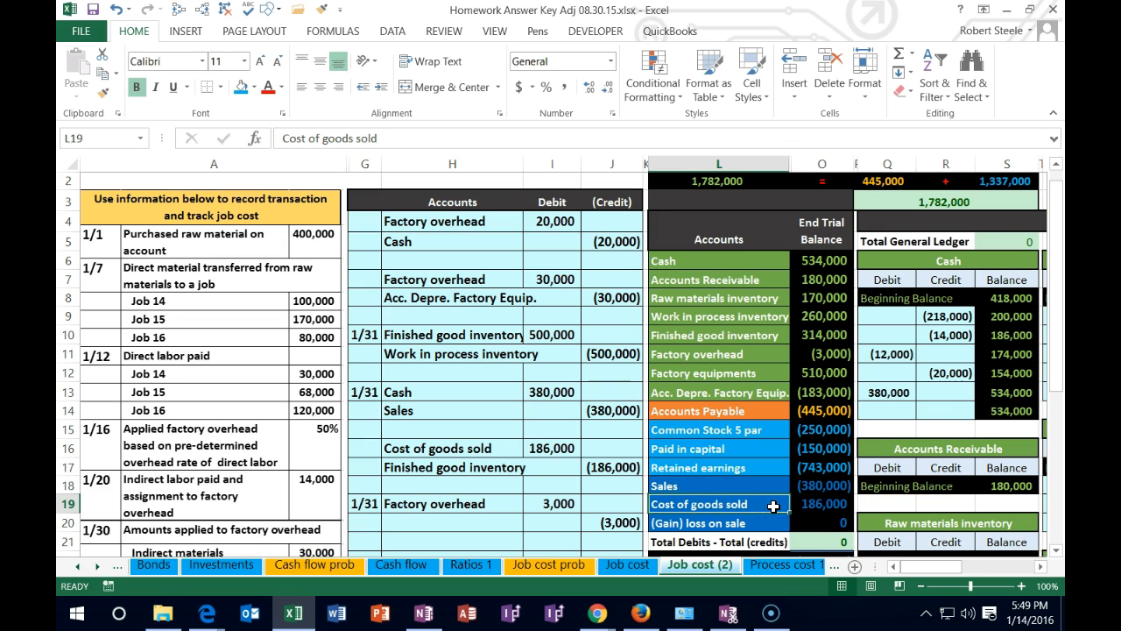
{"action": "right_click", "coordinate": [773, 506]}
{"action": "left_click", "coordinate": [808, 191]}
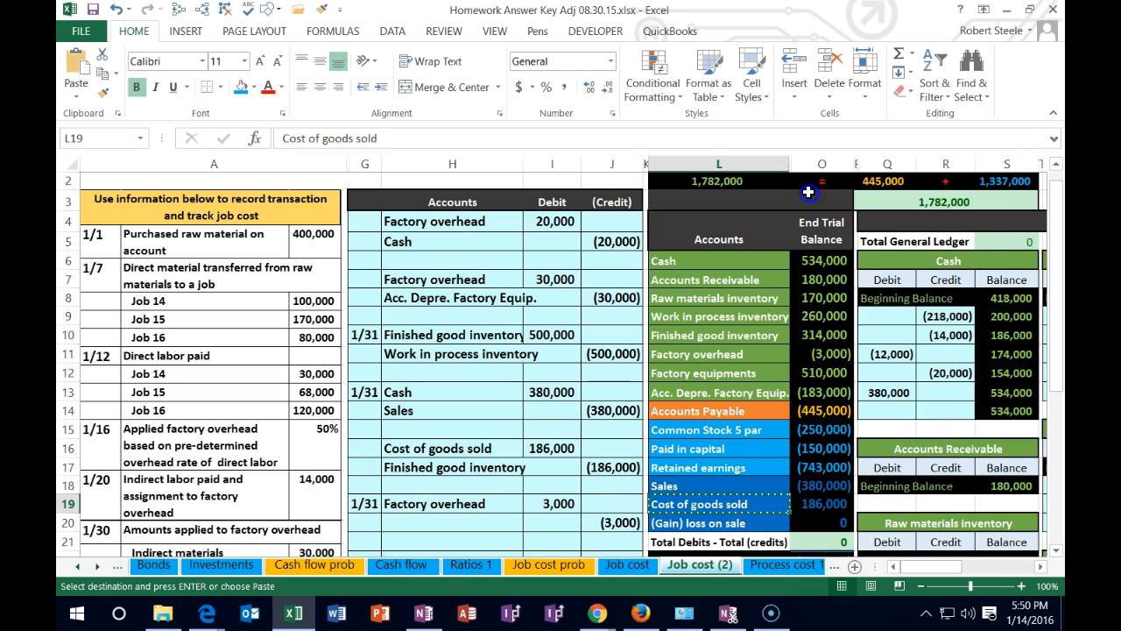
{"action": "left_click", "coordinate": [442, 521]}
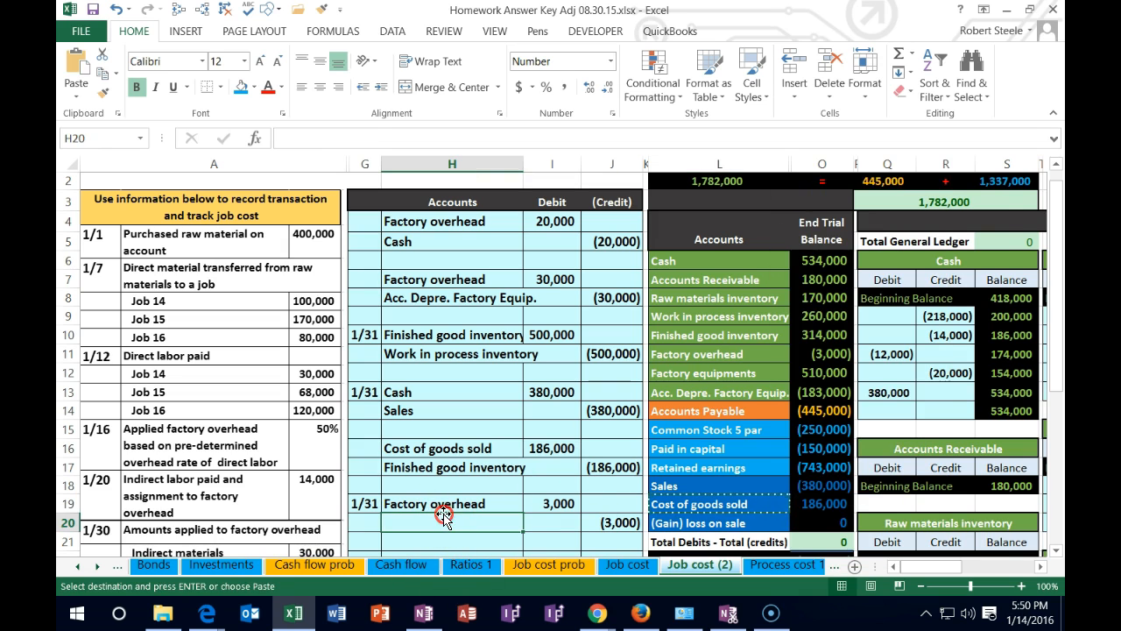
{"action": "right_click", "coordinate": [458, 520]}
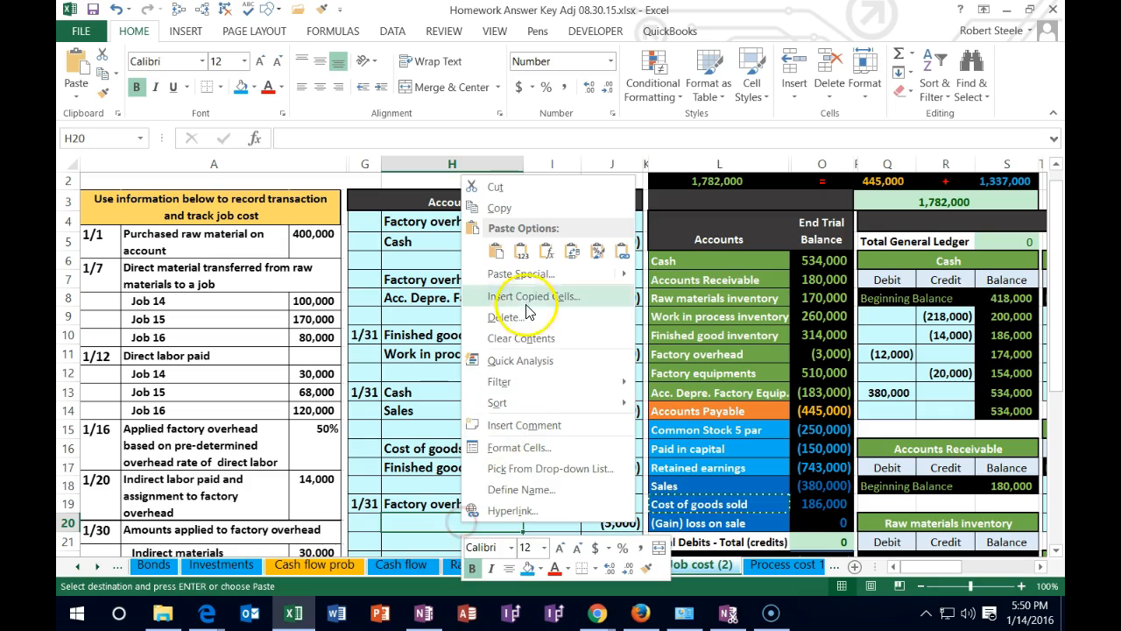
{"action": "left_click", "coordinate": [521, 254]}
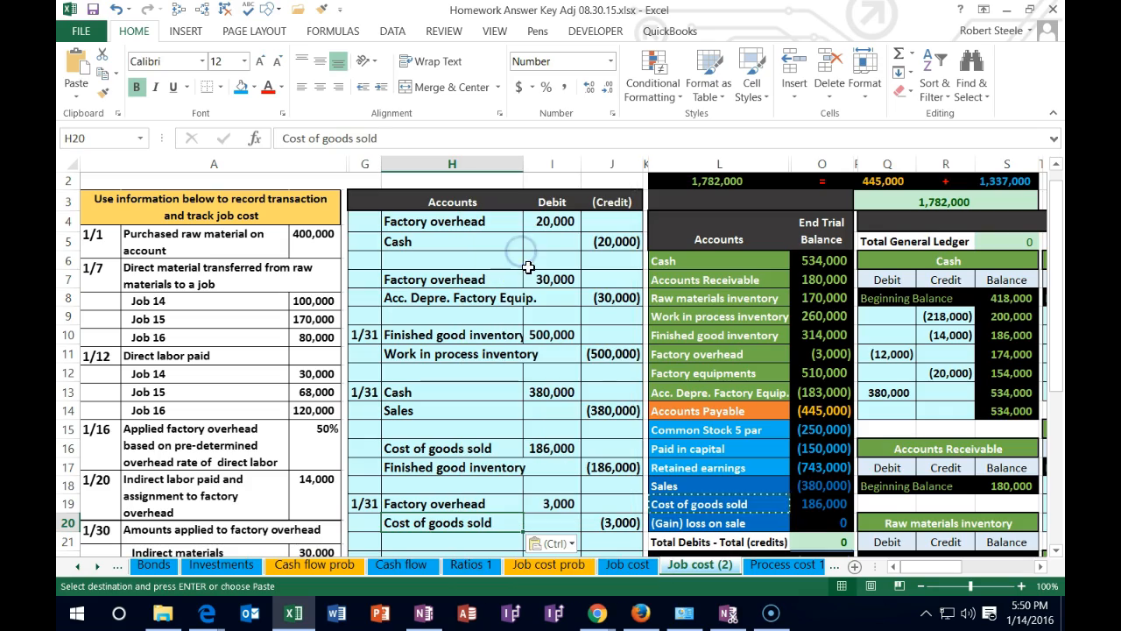
Post the overhead adjustment to the Factory overhead ledger account by linking V31 to the journal debit in I19
{"action": "left_click", "coordinate": [921, 587]}
{"action": "left_click", "coordinate": [920, 587]}
{"action": "left_click", "coordinate": [1040, 567]}
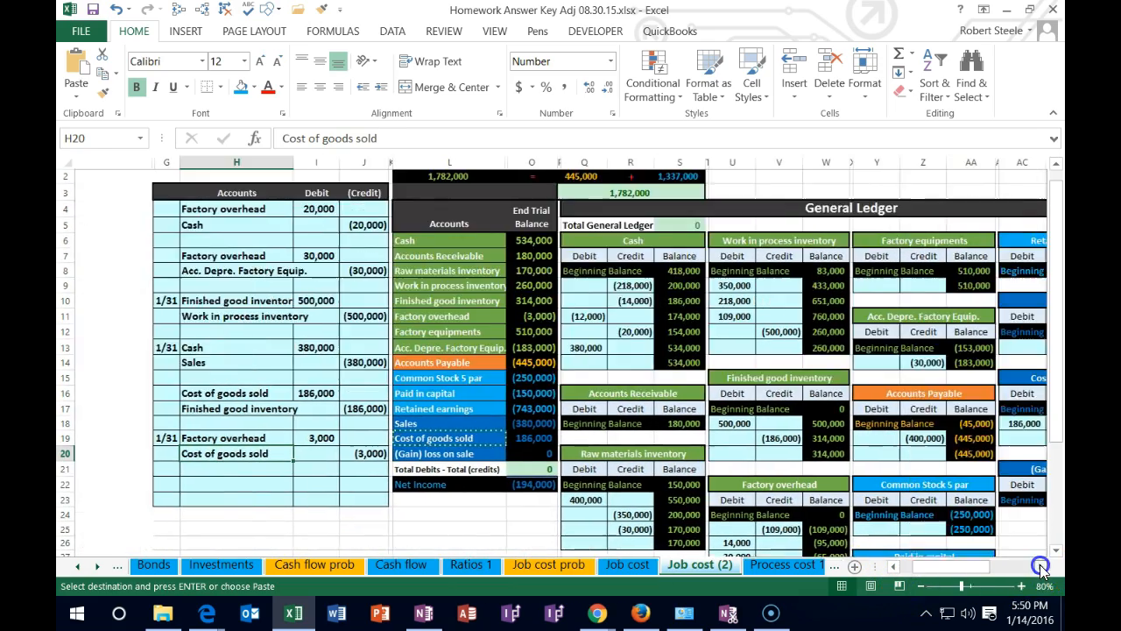
{"action": "left_click", "coordinate": [1040, 567]}
{"action": "left_click_drag", "start_coordinate": [180, 438], "coordinate": [232, 433]}
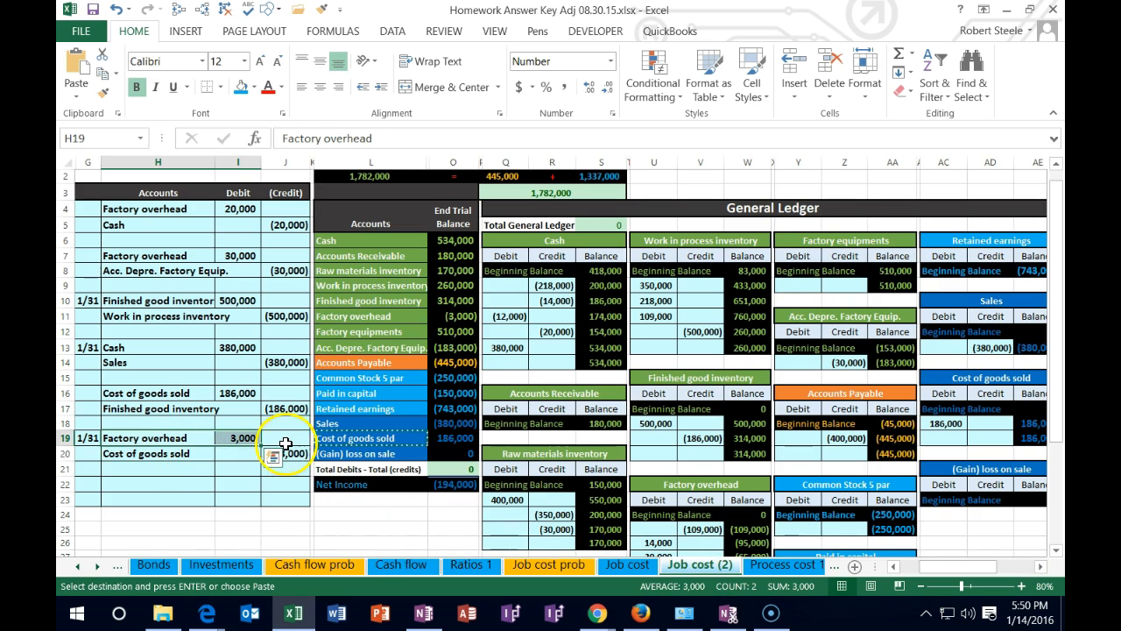
{"action": "key", "text": "Escape"}
{"action": "left_click", "coordinate": [670, 484]}
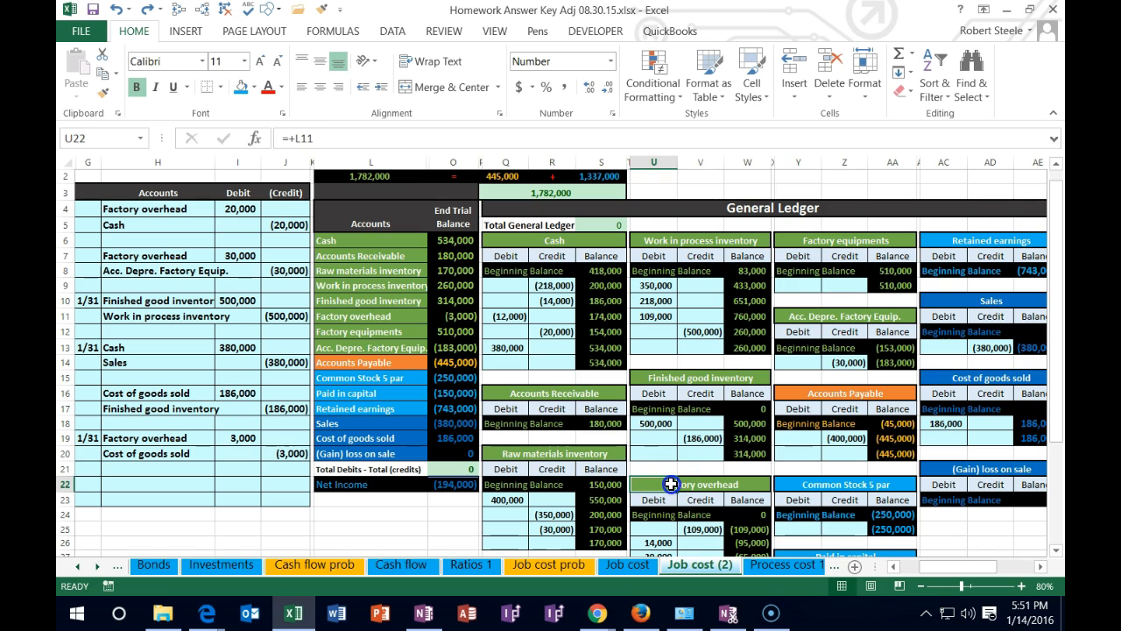
{"action": "scroll", "coordinate": [670, 484], "scroll_direction": "down", "scroll_amount": 2}
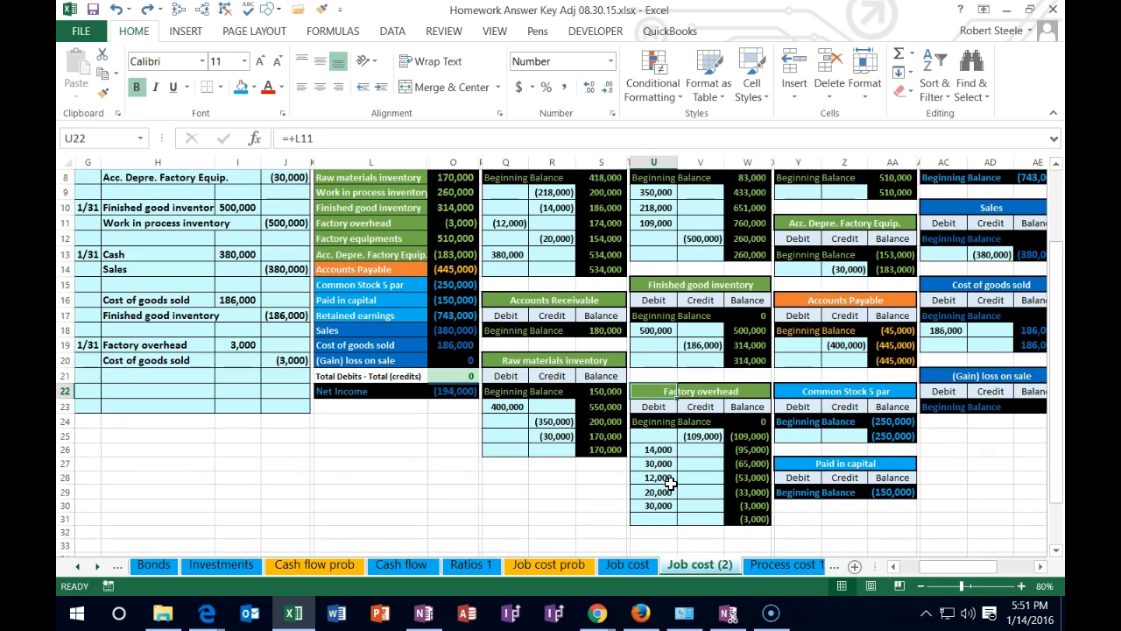
{"action": "left_click", "coordinate": [701, 518]}
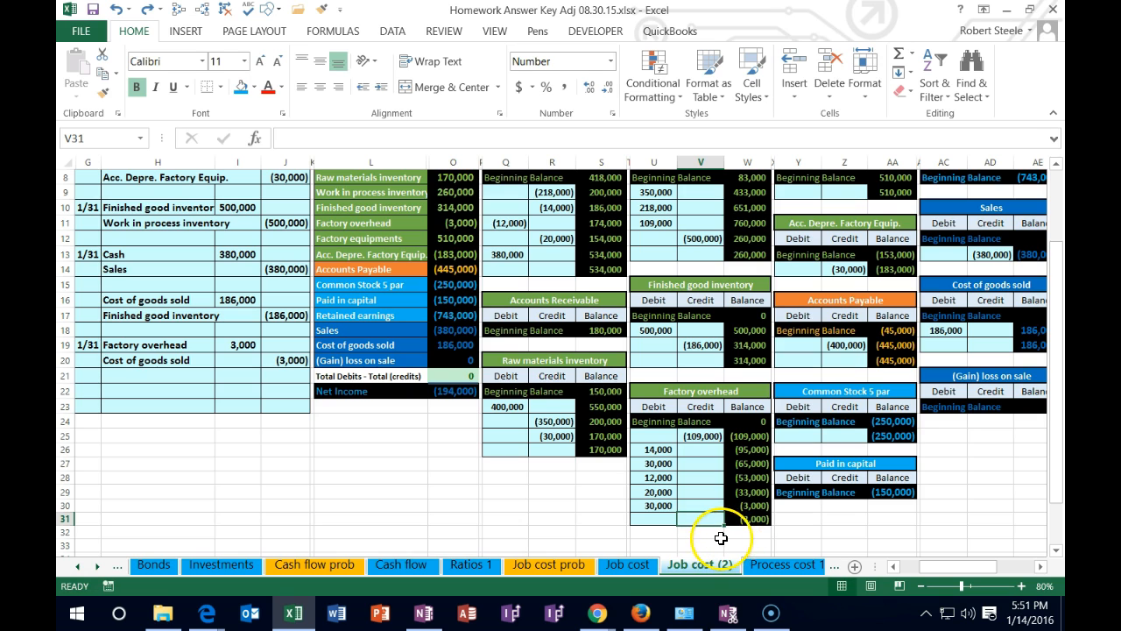
{"action": "type", "text": "="}
{"action": "left_click", "coordinate": [241, 345]}
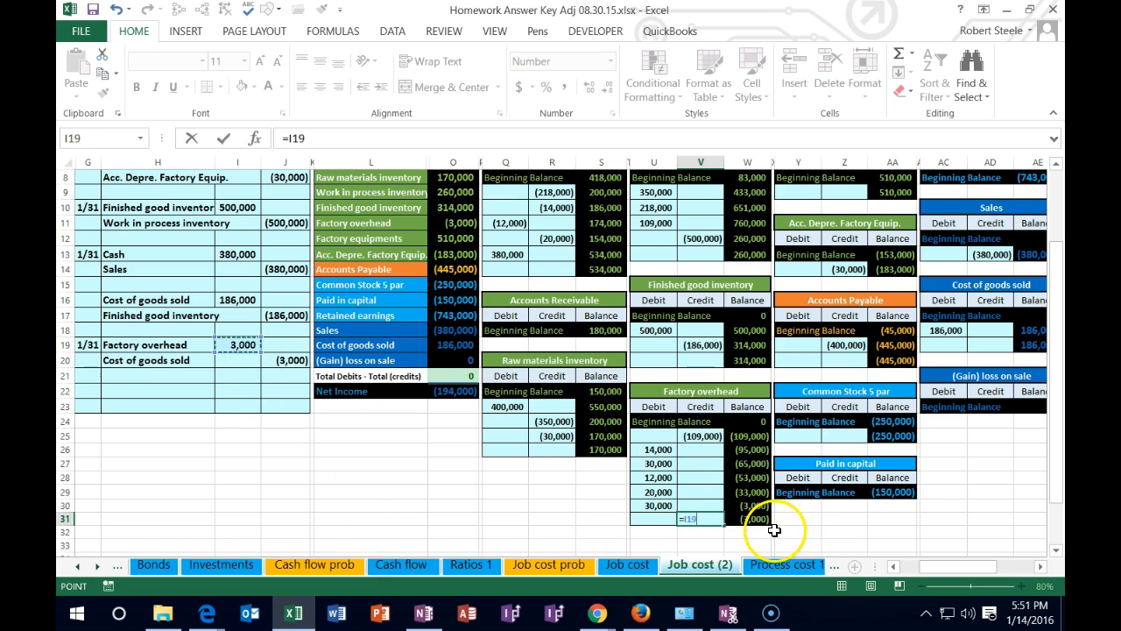
{"action": "key", "text": "Return"}
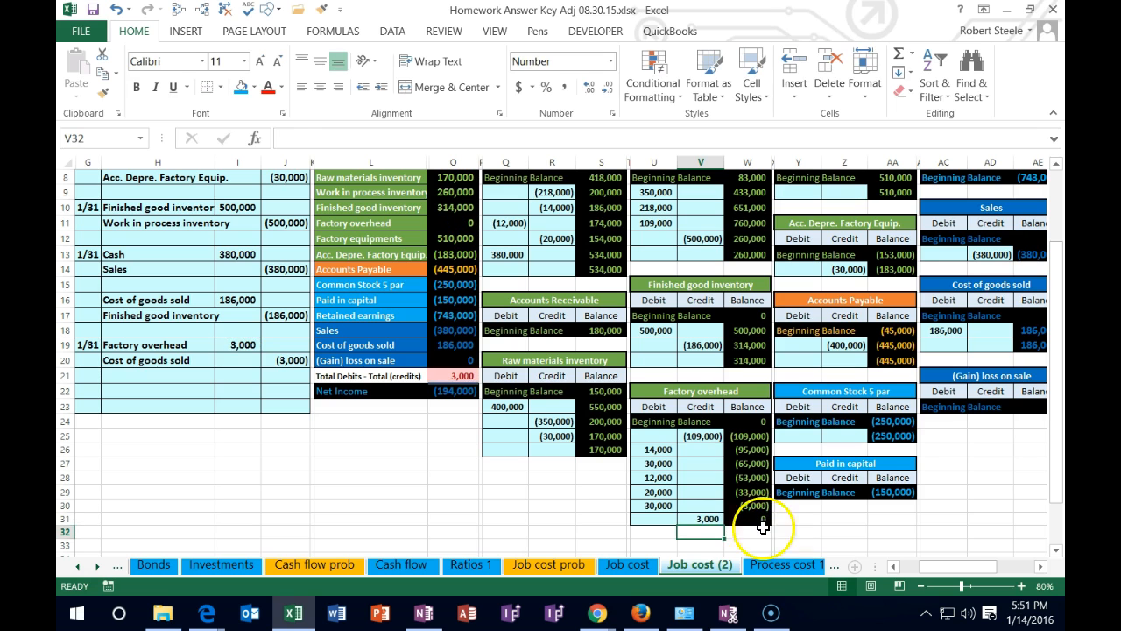
Post the credit to the Cost of goods sold ledger account by linking AD19 to J20, and check Net Income in the trial balance
{"action": "scroll", "coordinate": [692, 508], "scroll_direction": "up", "scroll_amount": 2}
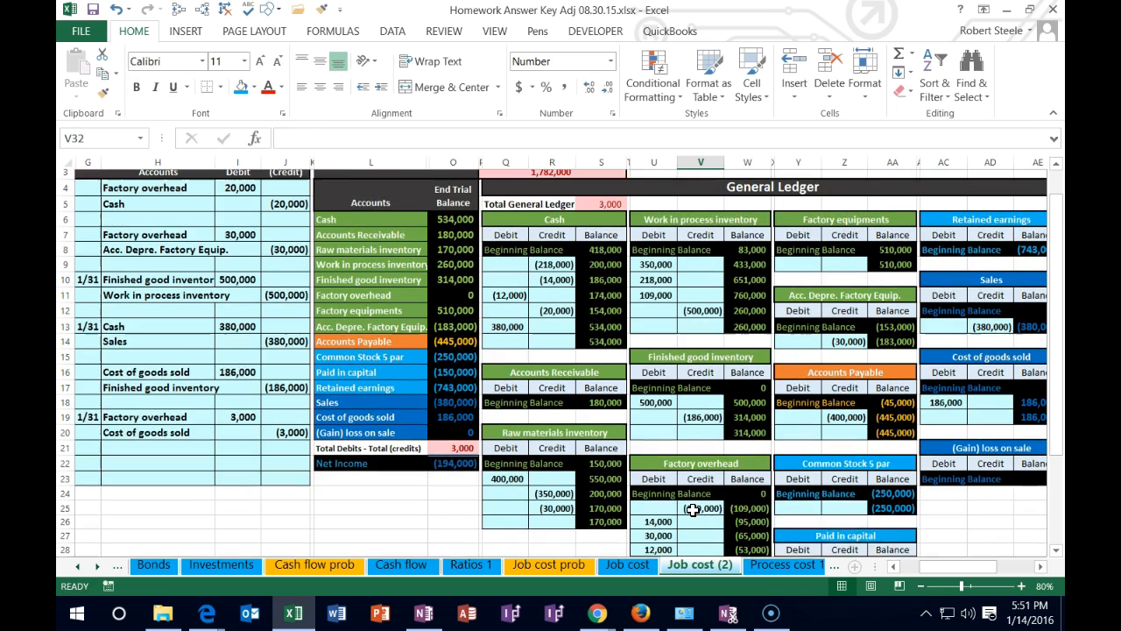
{"action": "left_click_drag", "start_coordinate": [149, 452], "coordinate": [264, 451]}
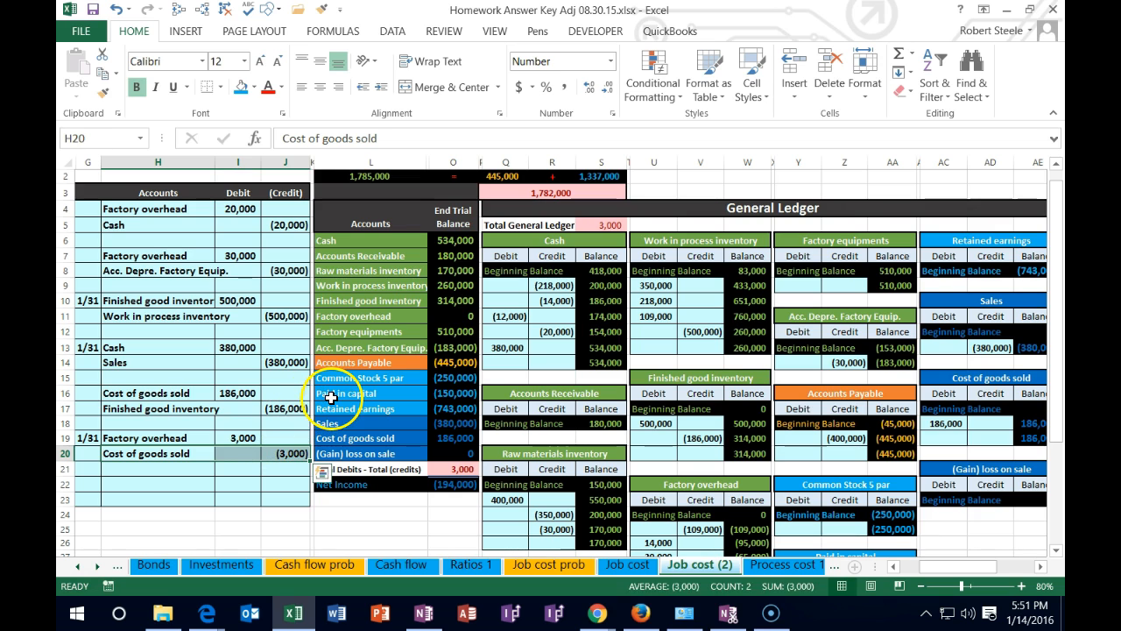
{"action": "left_click_drag", "start_coordinate": [341, 440], "coordinate": [444, 436]}
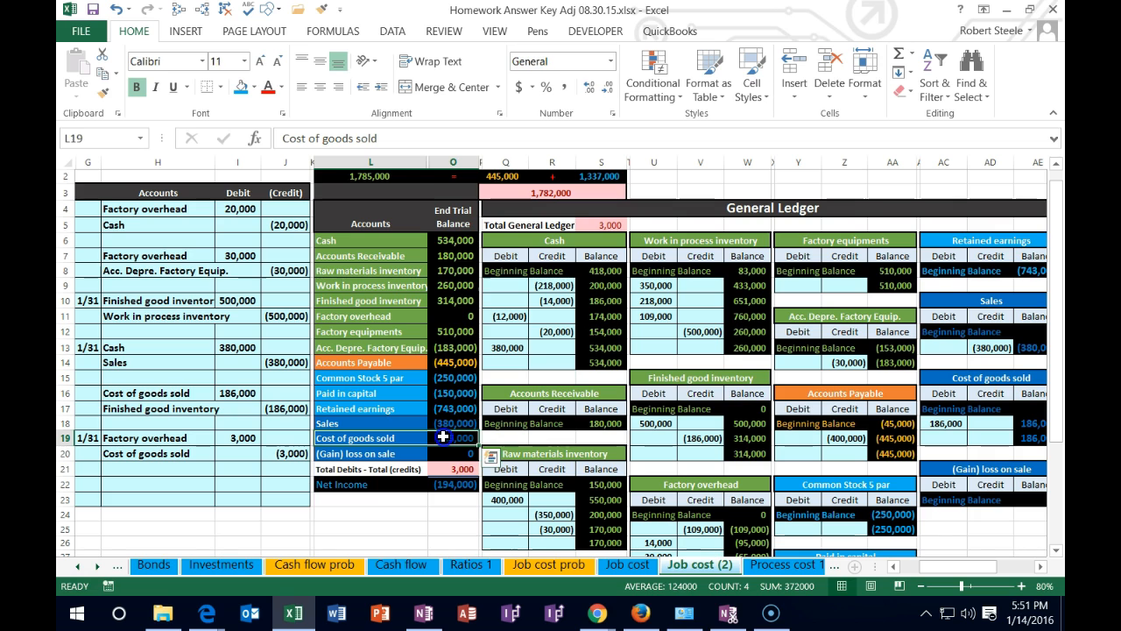
{"action": "left_click", "coordinate": [991, 436]}
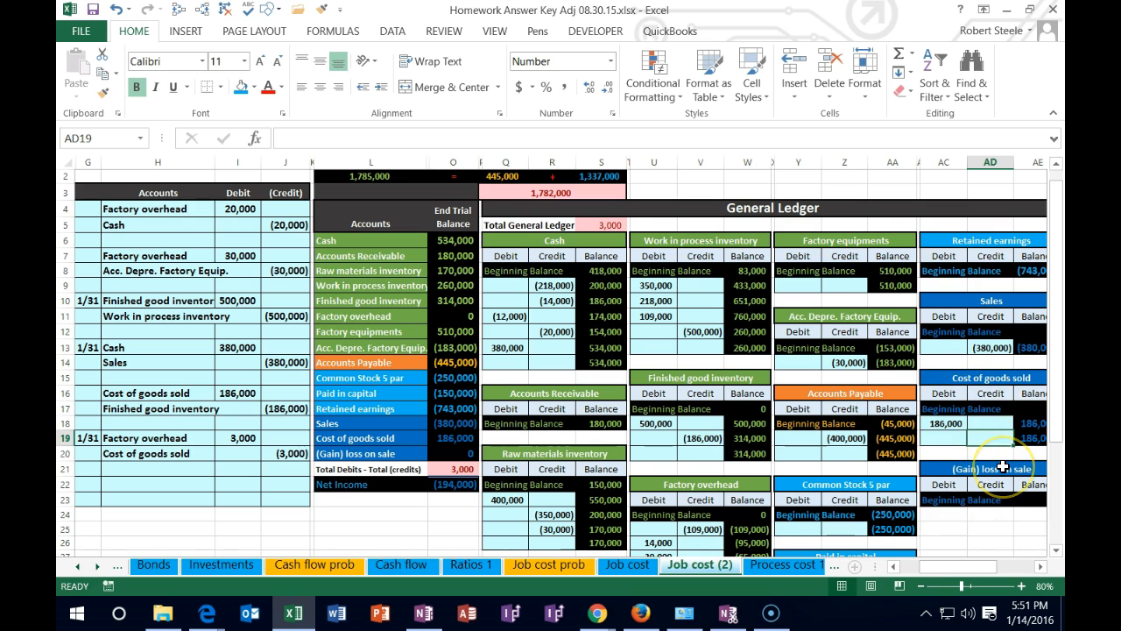
{"action": "type", "text": "="}
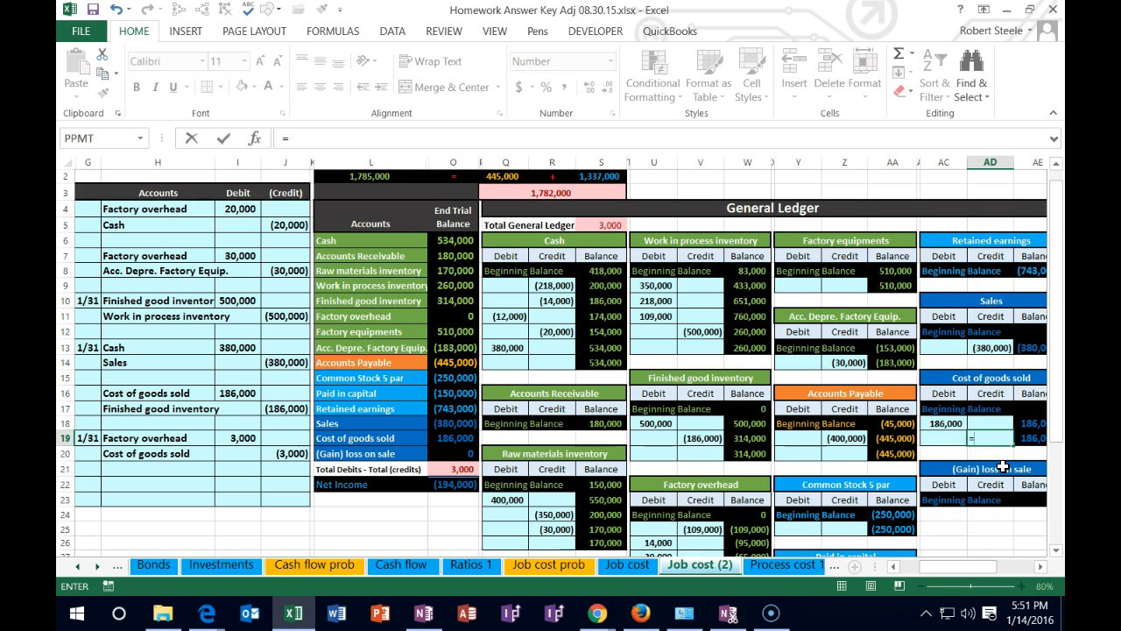
{"action": "left_click", "coordinate": [296, 453]}
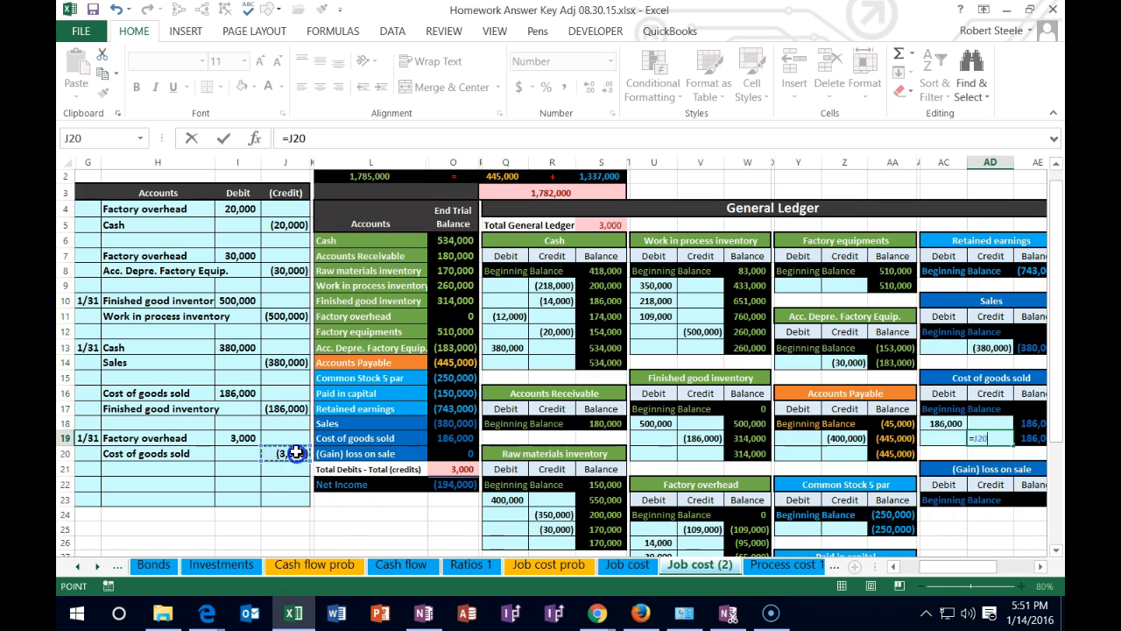
{"action": "key", "text": "Return"}
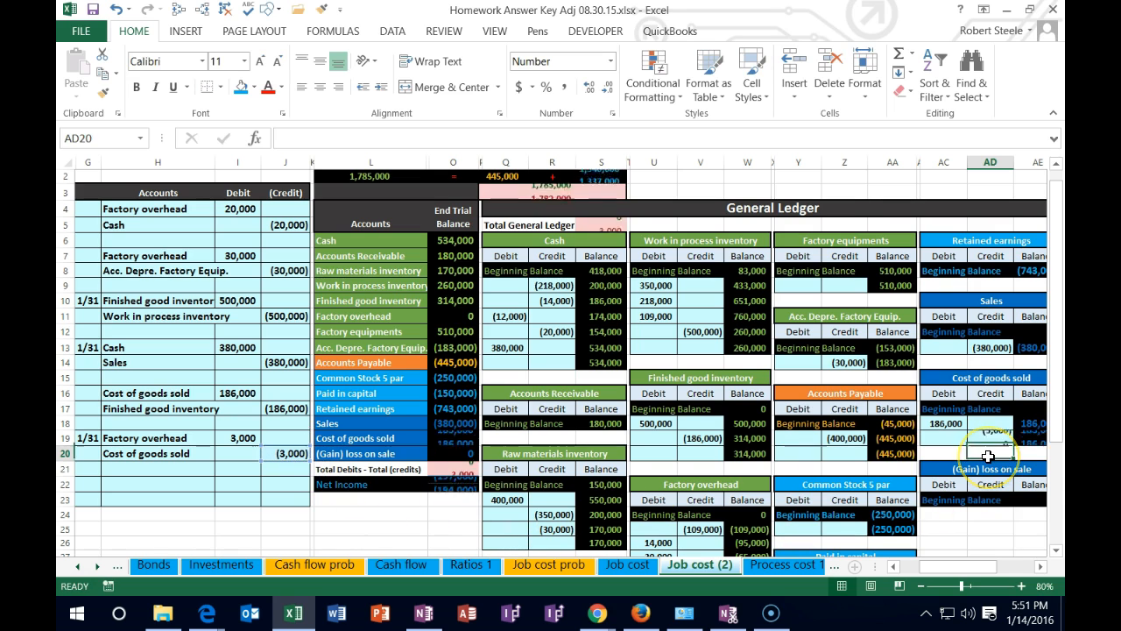
{"action": "left_click", "coordinate": [446, 484]}
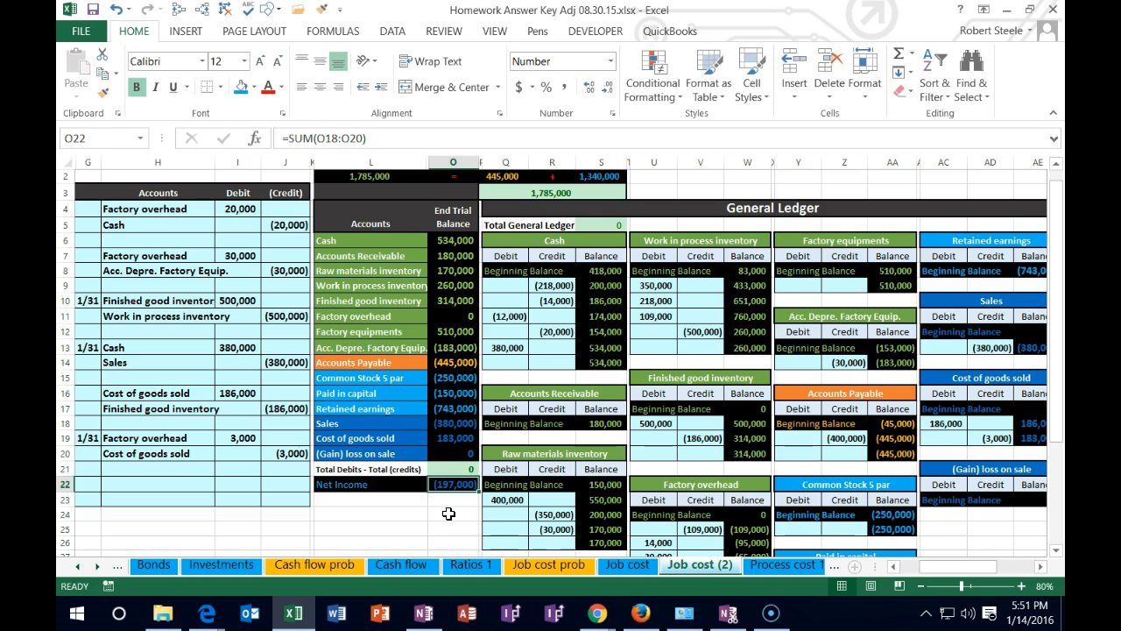
{"action": "scroll", "coordinate": [448, 513], "scroll_direction": "up", "scroll_amount": 1}
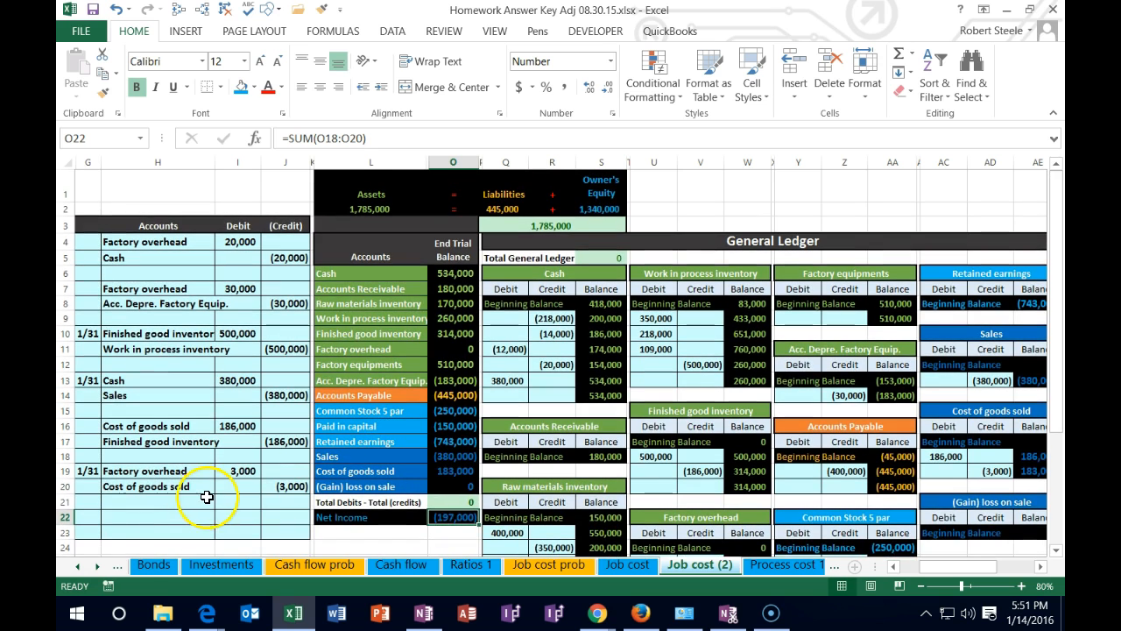